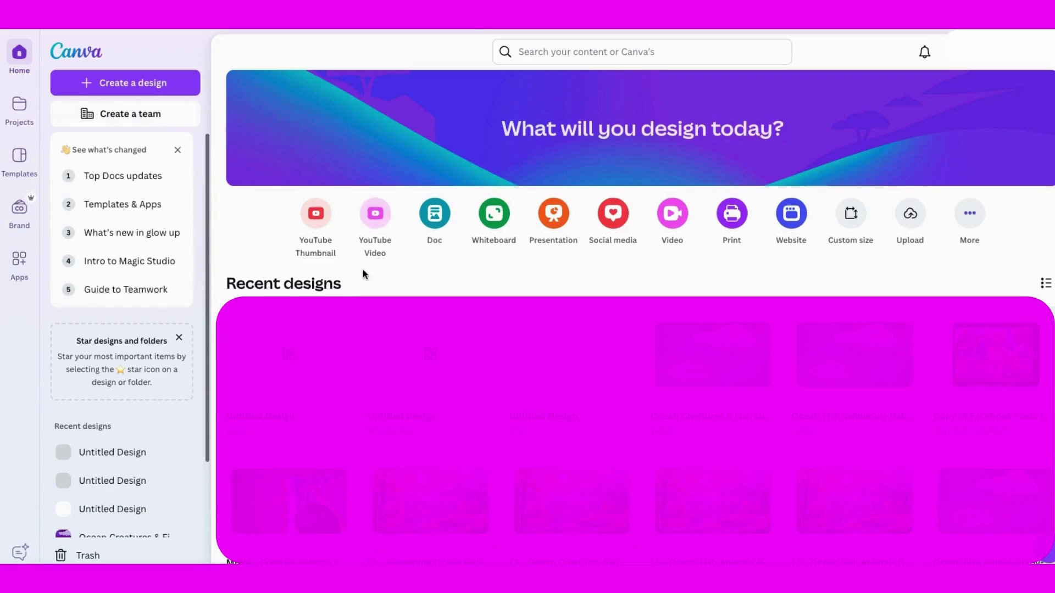
Start a new blank video design and go to the Graphics category in Elements
{"action": "left_click", "coordinate": [375, 216]}
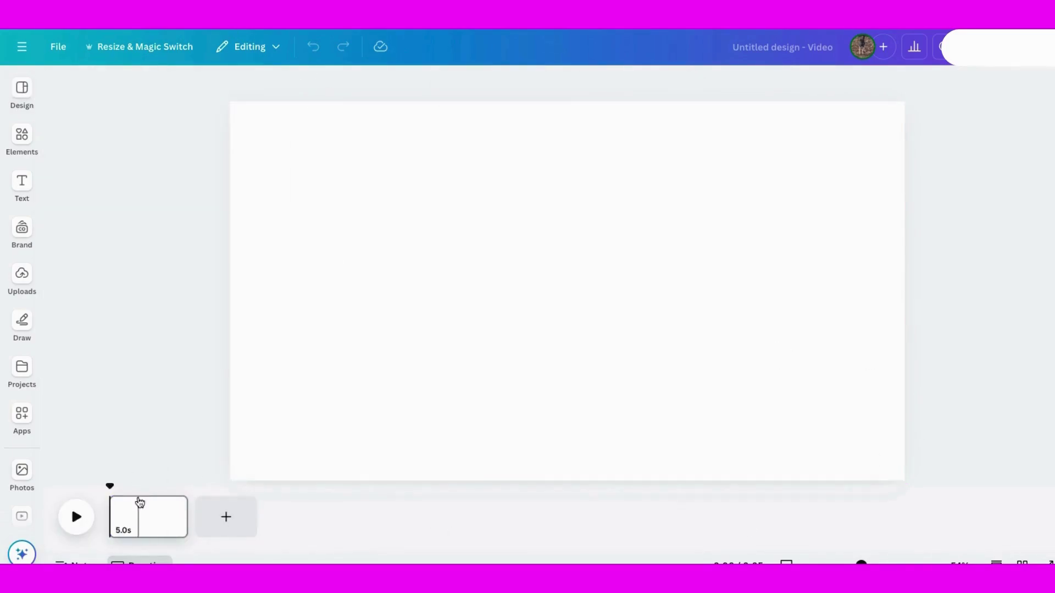
{"action": "left_click", "coordinate": [22, 91]}
{"action": "left_click", "coordinate": [21, 138]}
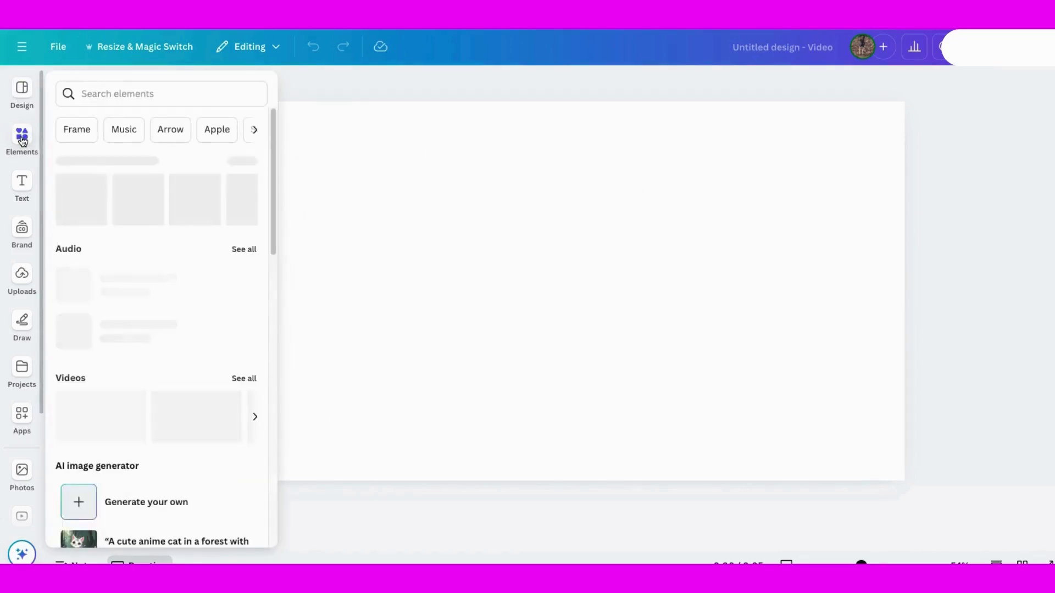
{"action": "left_click", "coordinate": [87, 93]}
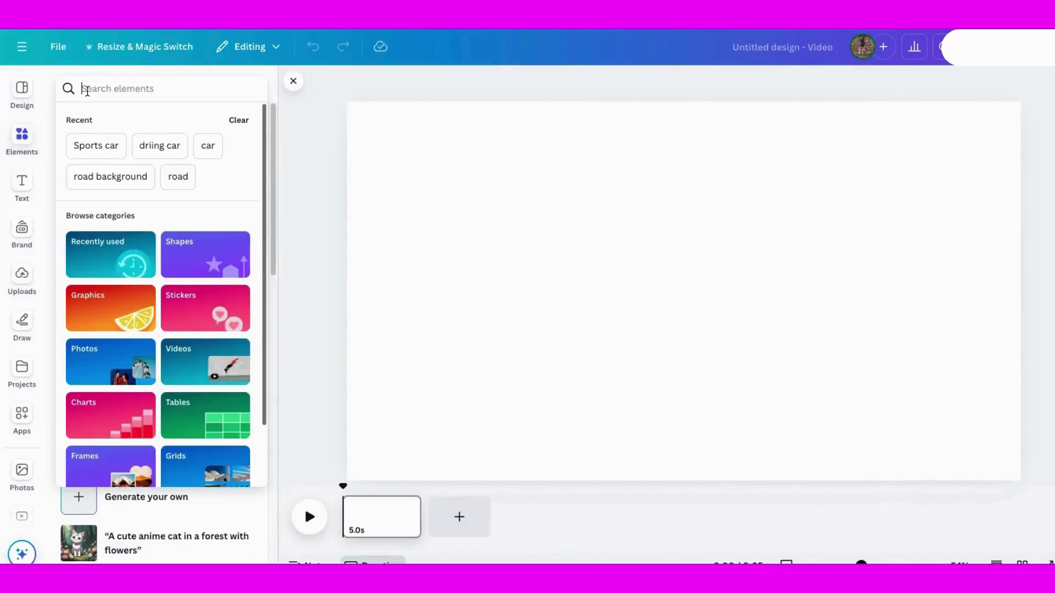
{"action": "left_click", "coordinate": [109, 307]}
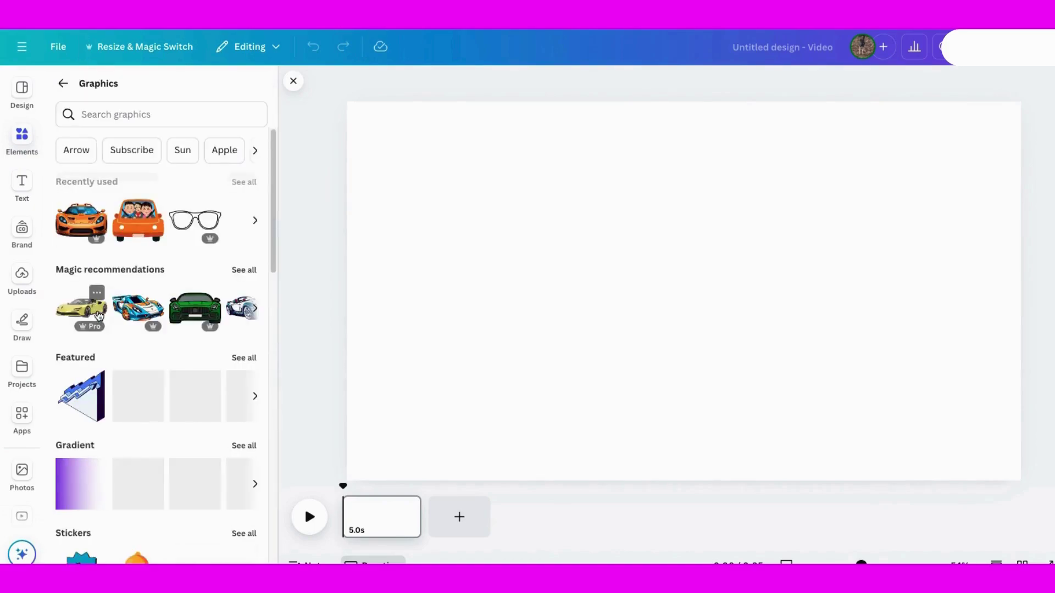
Search graphics for 'road background' and browse the road scene results
{"action": "left_click", "coordinate": [90, 118]}
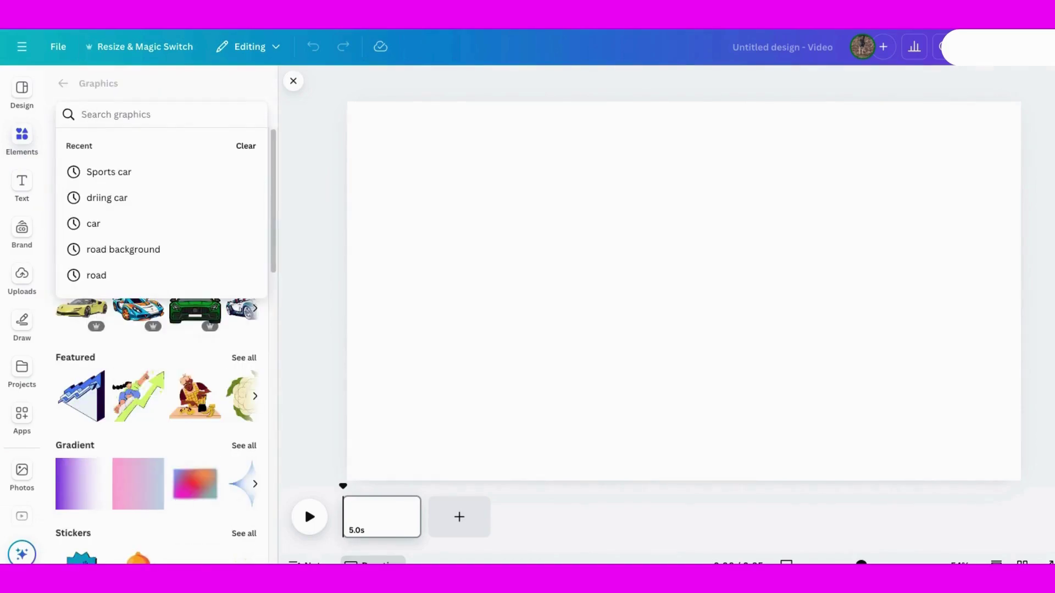
{"action": "type", "text": "road back"}
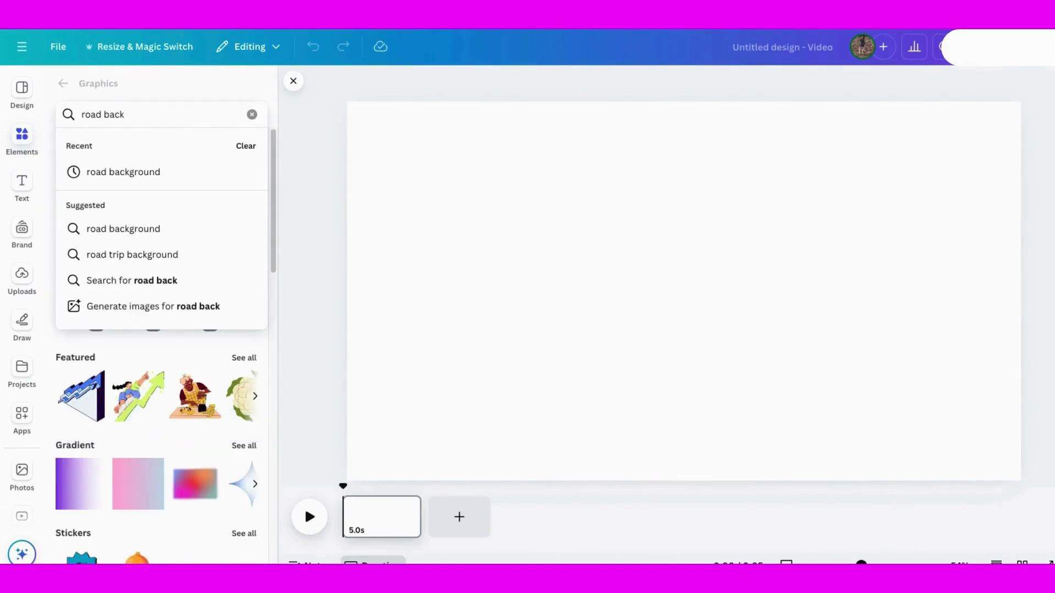
{"action": "left_click", "coordinate": [147, 171]}
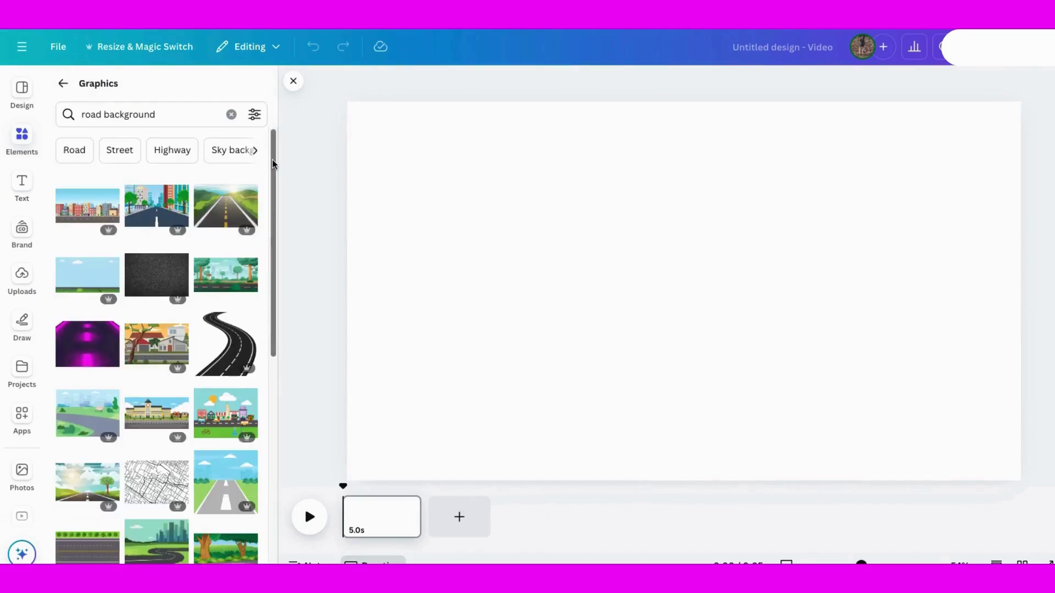
{"action": "scroll", "coordinate": [271, 182], "scroll_direction": "down", "scroll_amount": 2}
{"action": "scroll", "coordinate": [269, 203], "scroll_direction": "down", "scroll_amount": 5}
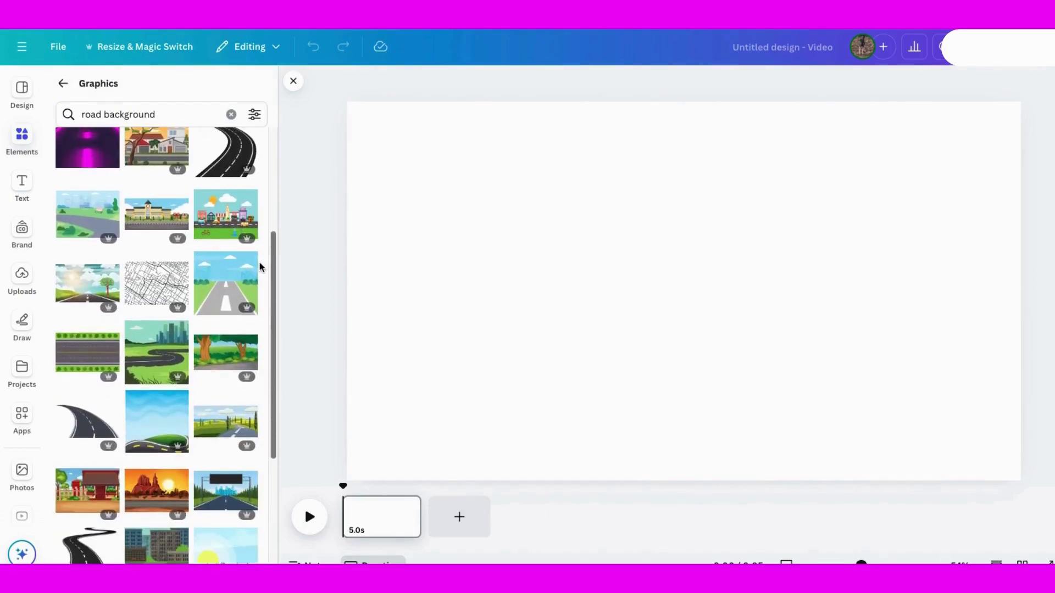
{"action": "scroll", "coordinate": [254, 321], "scroll_direction": "down", "scroll_amount": 3}
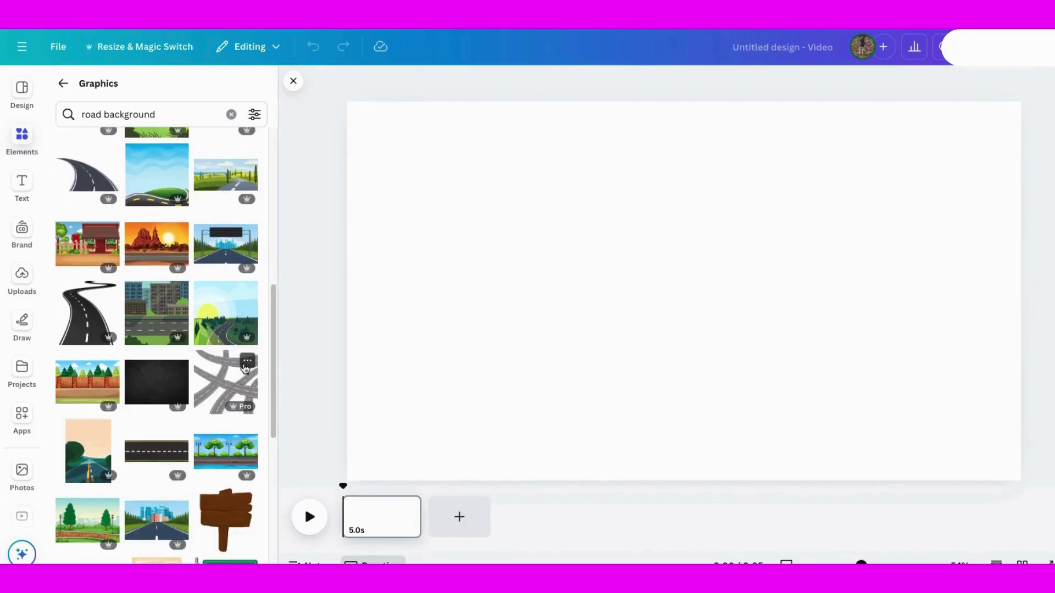
{"action": "scroll", "coordinate": [250, 373], "scroll_direction": "down", "scroll_amount": 3}
{"action": "scroll", "coordinate": [246, 368], "scroll_direction": "up", "scroll_amount": 3}
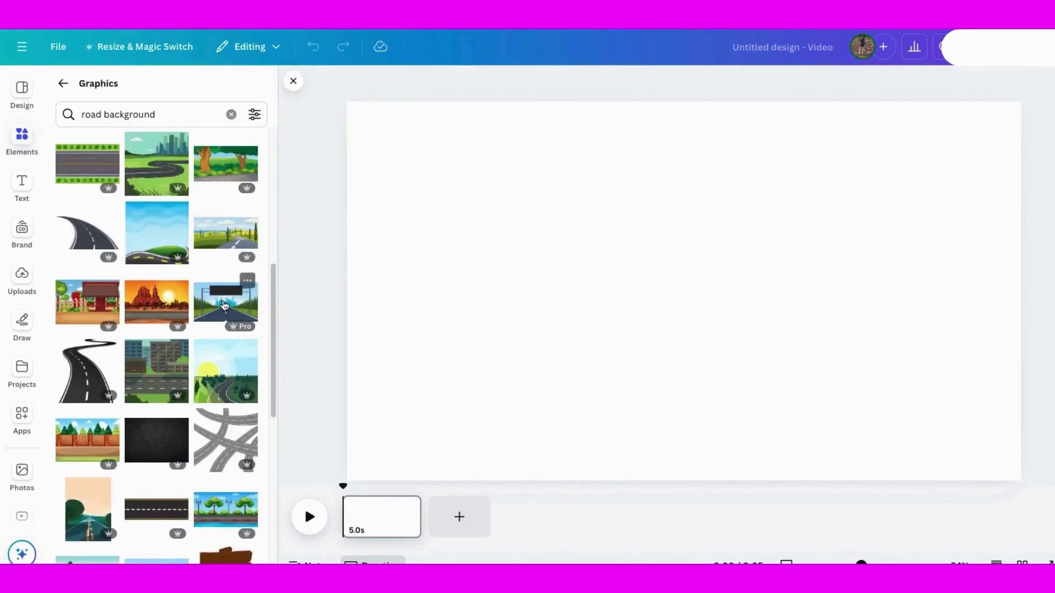
Add the highway-sign road scene and stretch it to cover the whole page
{"action": "left_click", "coordinate": [225, 305]}
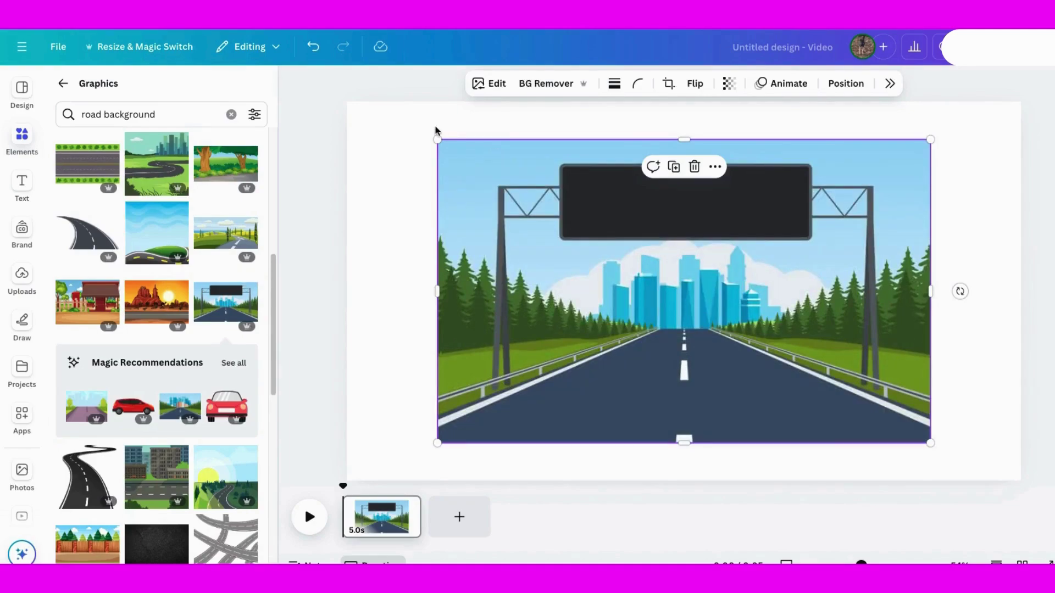
{"action": "left_click_drag", "start_coordinate": [436, 138], "coordinate": [341, 82]}
{"action": "left_click_drag", "start_coordinate": [412, 167], "coordinate": [417, 187]}
{"action": "left_click_drag", "start_coordinate": [933, 465], "coordinate": [989, 536]}
{"action": "left_click_drag", "start_coordinate": [794, 398], "coordinate": [784, 352]}
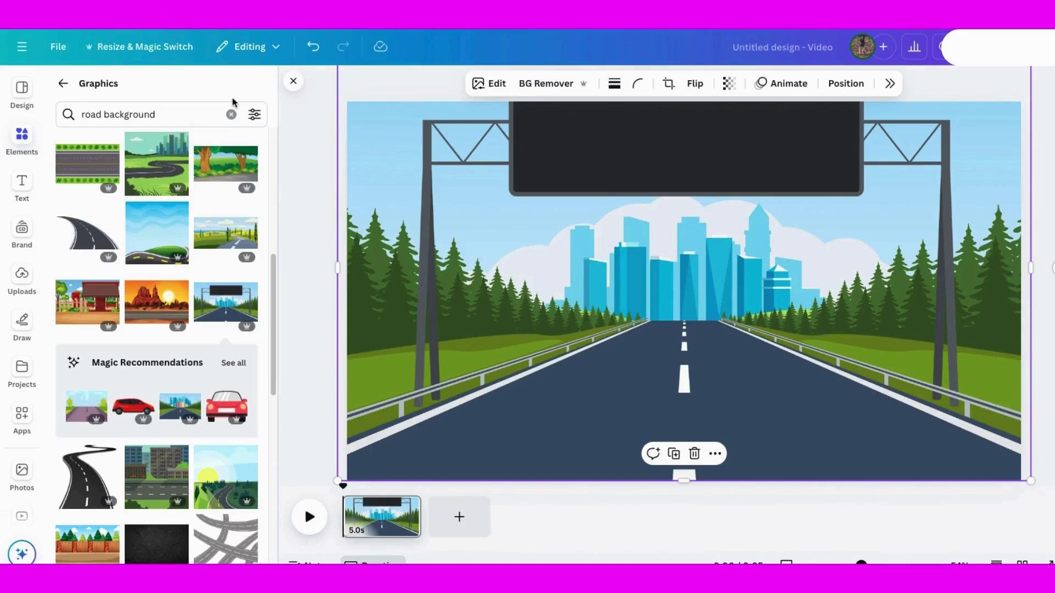
Add the orange sports car and shrink it onto the distant road centre
{"action": "left_click", "coordinate": [231, 114]}
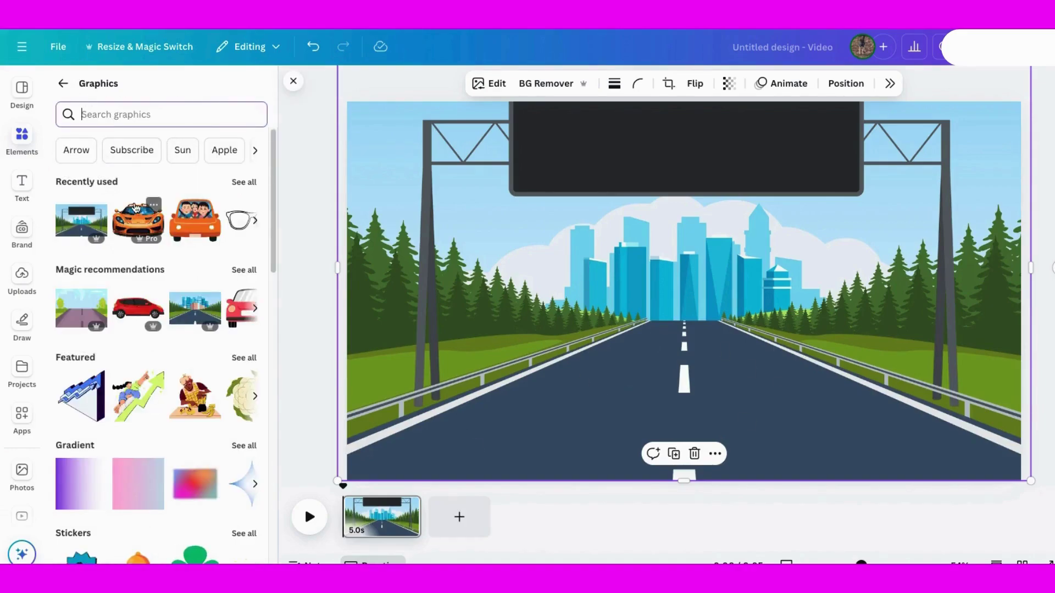
{"action": "left_click", "coordinate": [139, 215]}
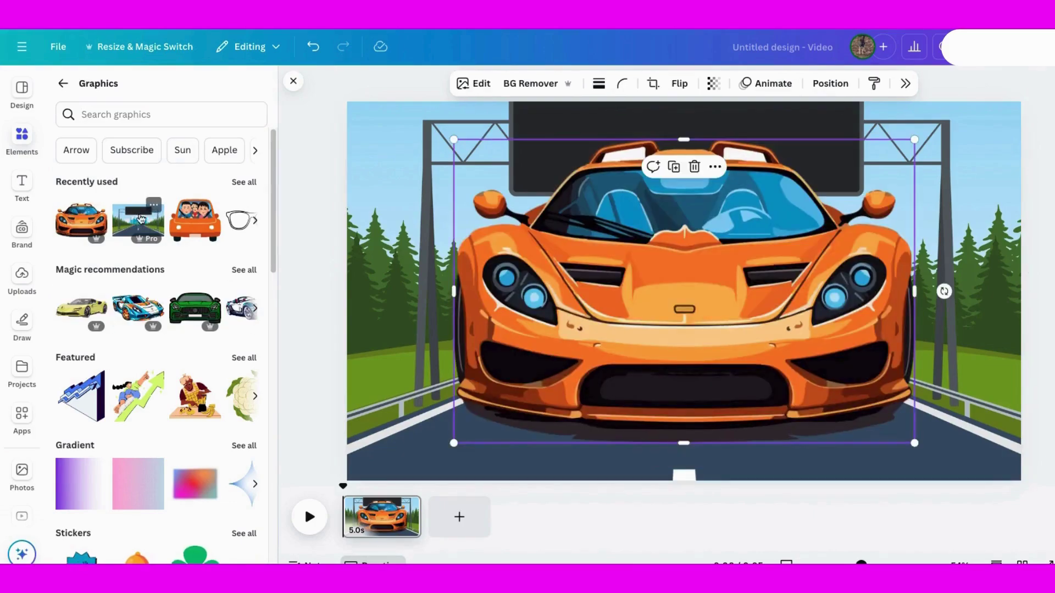
{"action": "left_click_drag", "start_coordinate": [453, 139], "coordinate": [742, 330]}
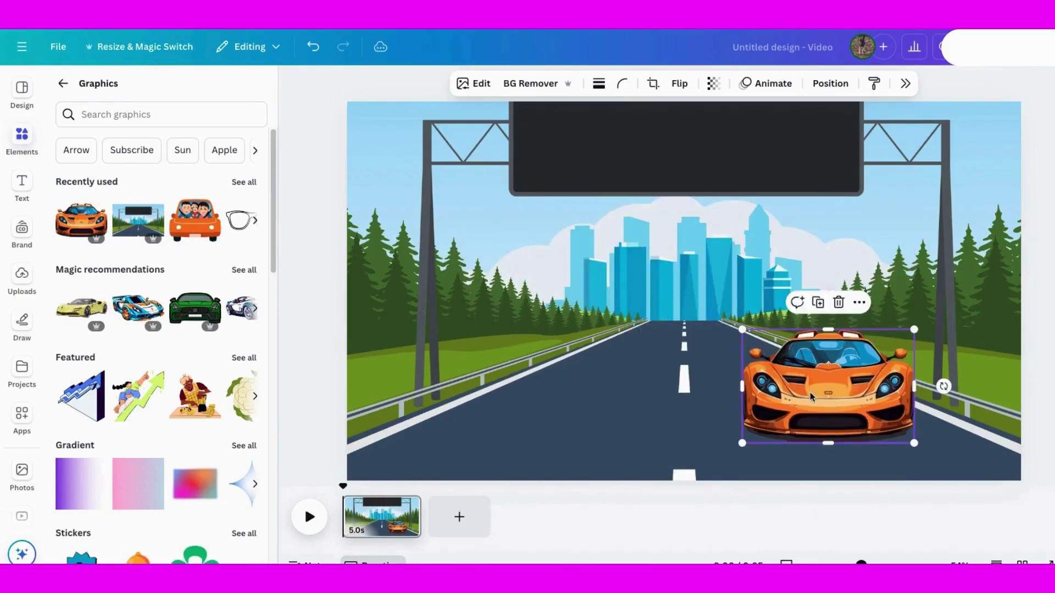
{"action": "left_click_drag", "start_coordinate": [811, 396], "coordinate": [677, 309]}
{"action": "left_click_drag", "start_coordinate": [608, 242], "coordinate": [688, 307]}
{"action": "left_click_drag", "start_coordinate": [726, 336], "coordinate": [684, 315]}
{"action": "left_click", "coordinate": [313, 47]}
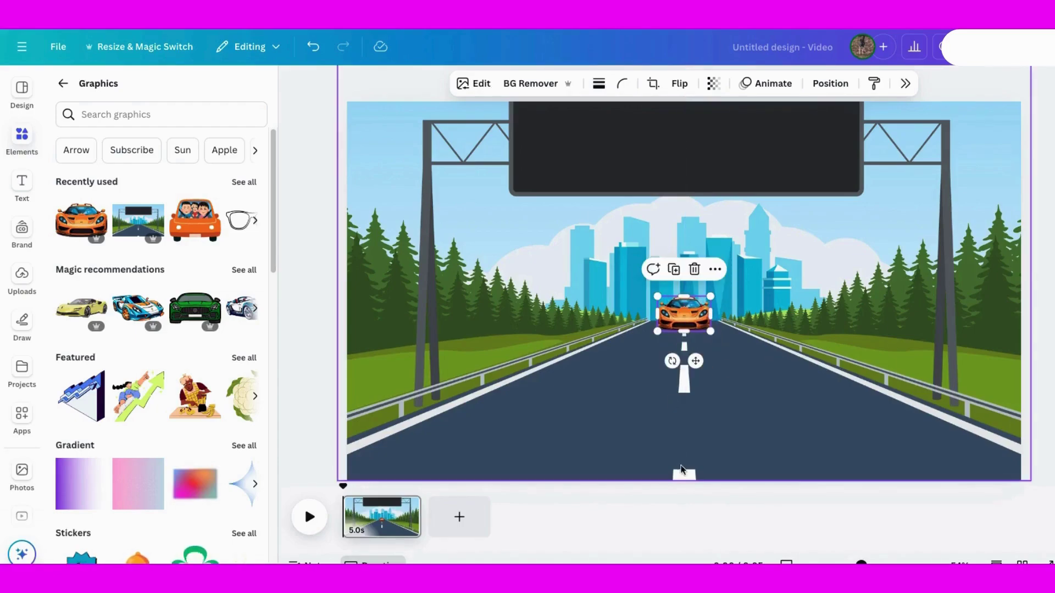
Duplicate the page to create a second page
{"action": "left_click", "coordinate": [624, 417]}
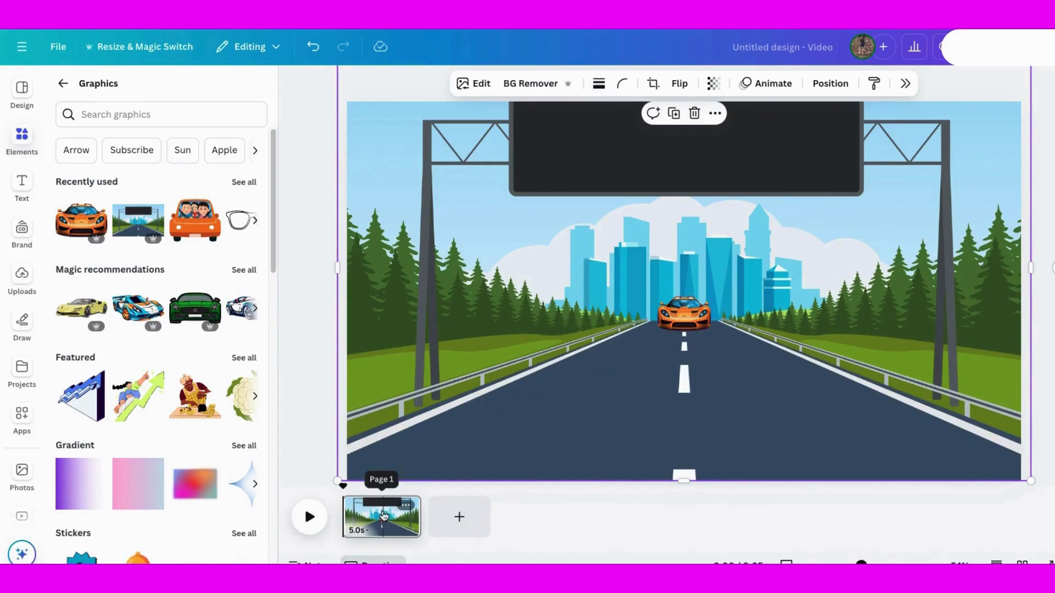
{"action": "right_click", "coordinate": [386, 516]}
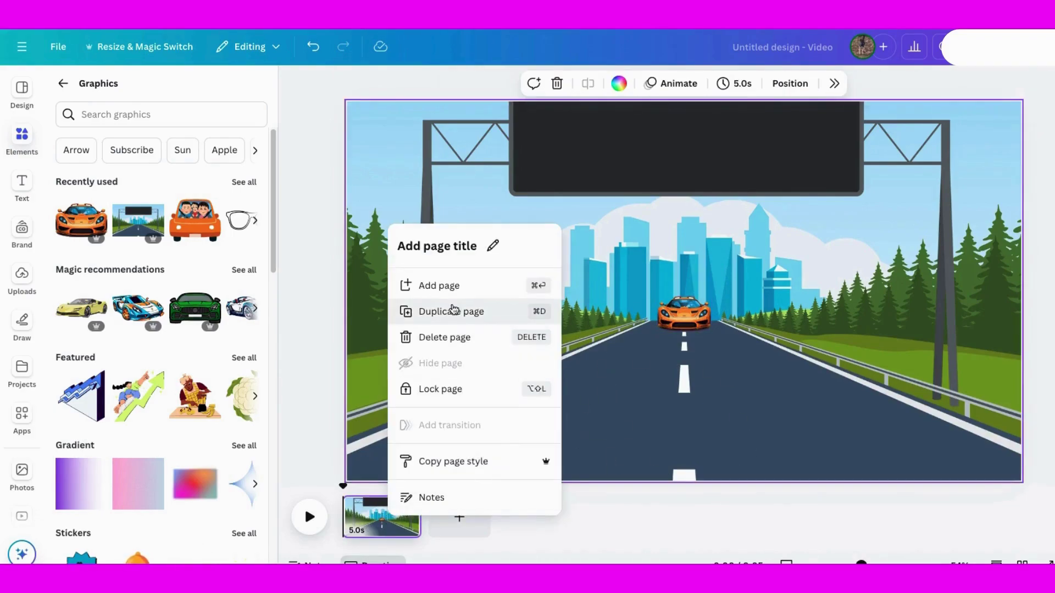
{"action": "left_click", "coordinate": [462, 315]}
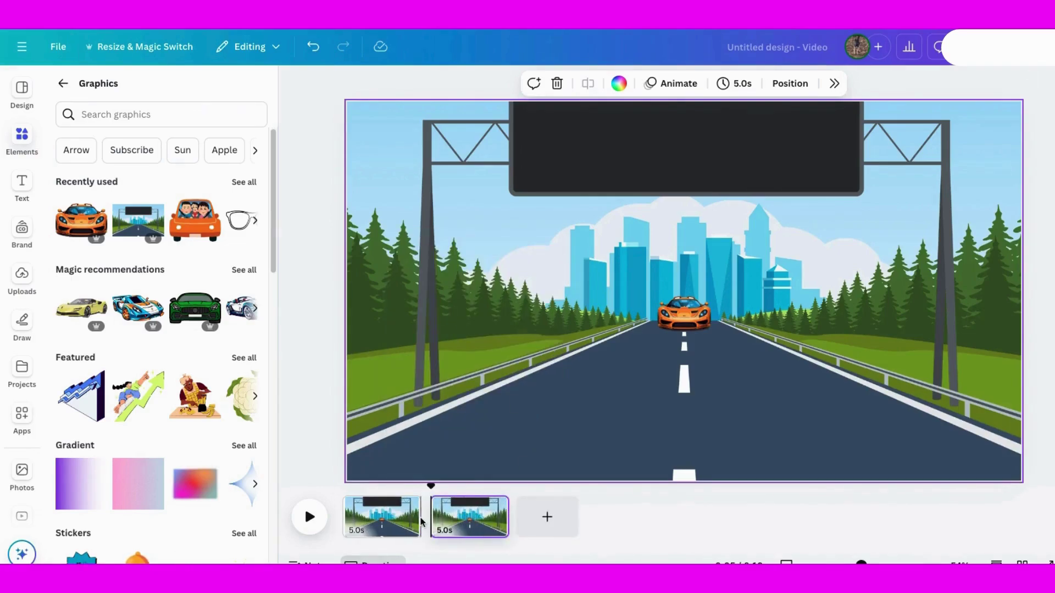
{"action": "left_click", "coordinate": [479, 521]}
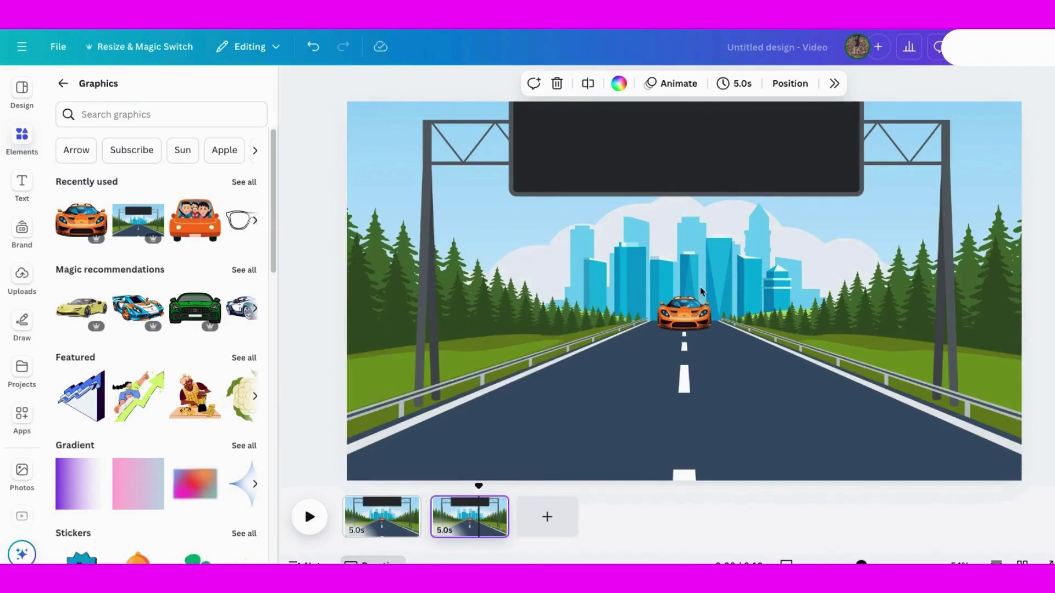
Enlarge the orange car up close and centred on page 2
{"action": "left_click", "coordinate": [676, 314]}
{"action": "left_click_drag", "start_coordinate": [657, 330], "coordinate": [436, 477]}
{"action": "left_click_drag", "start_coordinate": [561, 403], "coordinate": [674, 400]}
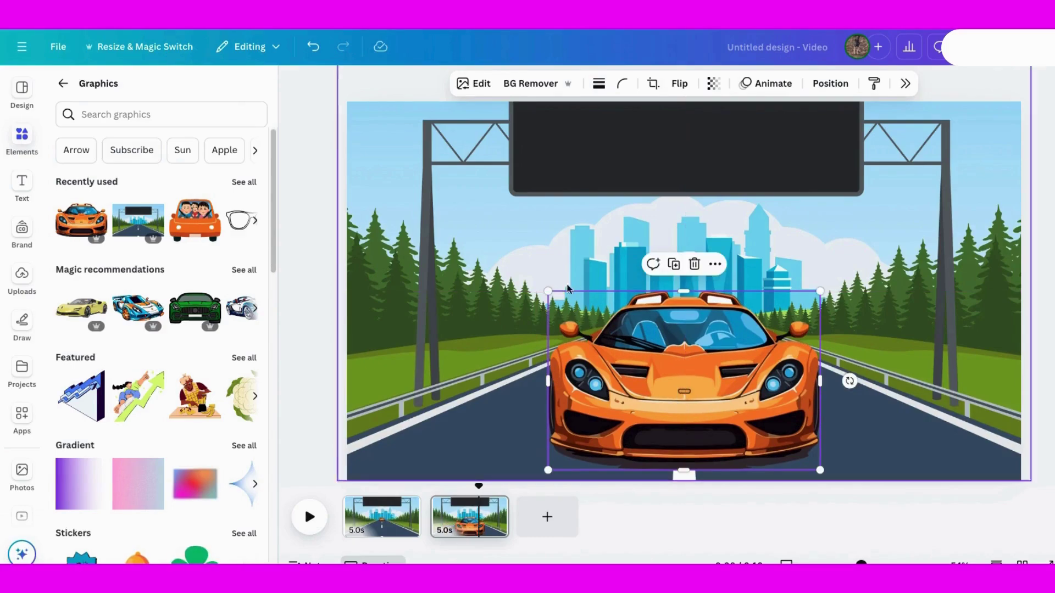
{"action": "left_click_drag", "start_coordinate": [548, 291], "coordinate": [513, 268]}
{"action": "left_click_drag", "start_coordinate": [630, 401], "coordinate": [647, 405]}
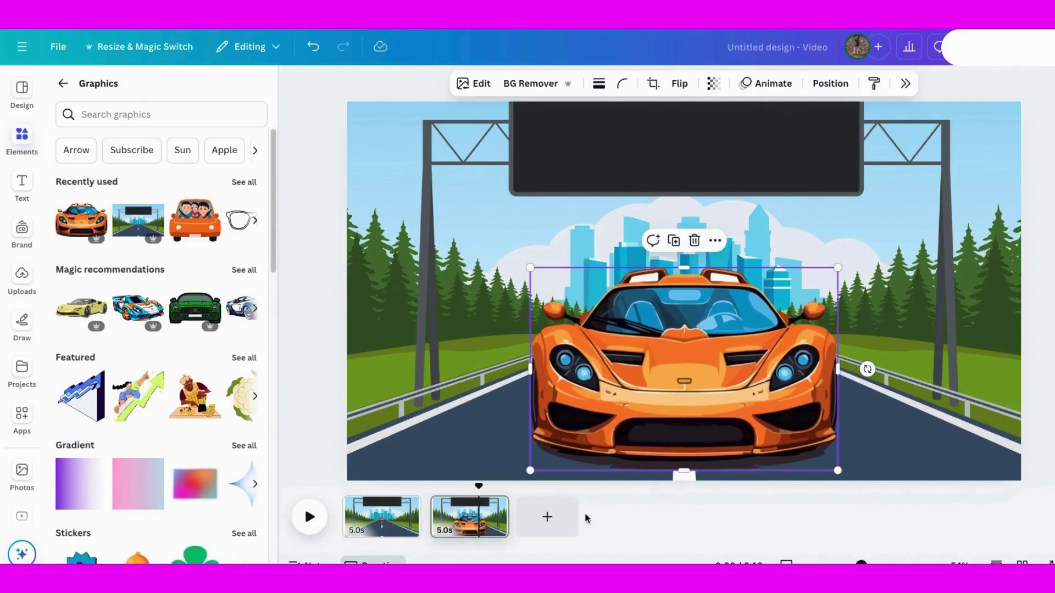
Lengthen both page clips to 10.0s on the timeline
{"action": "left_click_drag", "start_coordinate": [508, 517], "coordinate": [571, 520]}
{"action": "left_click_drag", "start_coordinate": [421, 518], "coordinate": [496, 520]}
{"action": "mouse_move", "coordinate": [652, 520]}
{"action": "left_mouse_down"}
{"action": "mouse_move", "coordinate": [642, 522]}
{"action": "mouse_move", "coordinate": [665, 524]}
{"action": "left_mouse_up"}
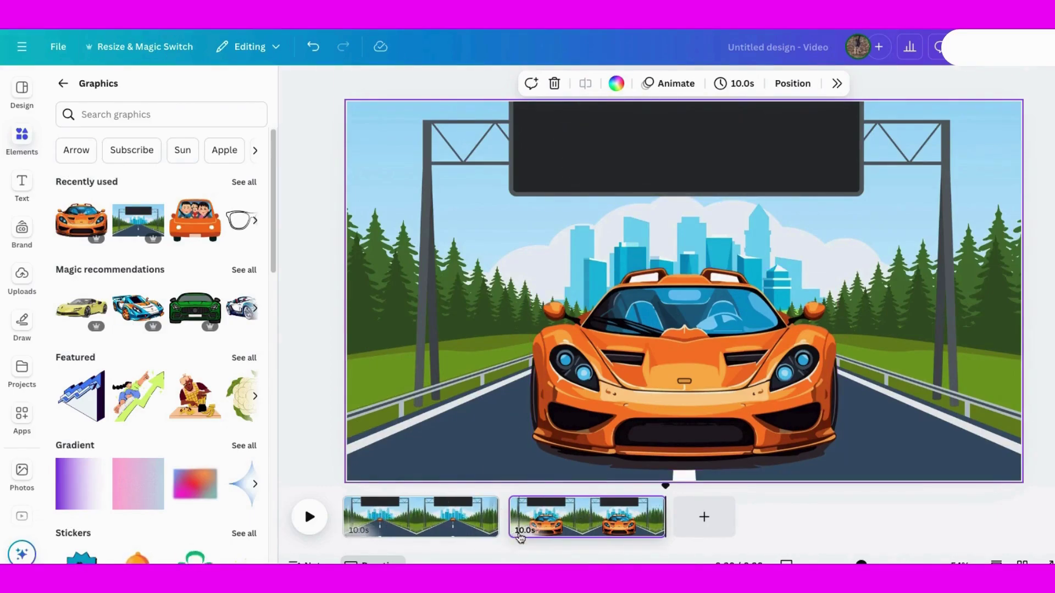
Join the two 7.5s pages with a Match & Move transition set to 5 seconds
{"action": "mouse_move", "coordinate": [510, 530]}
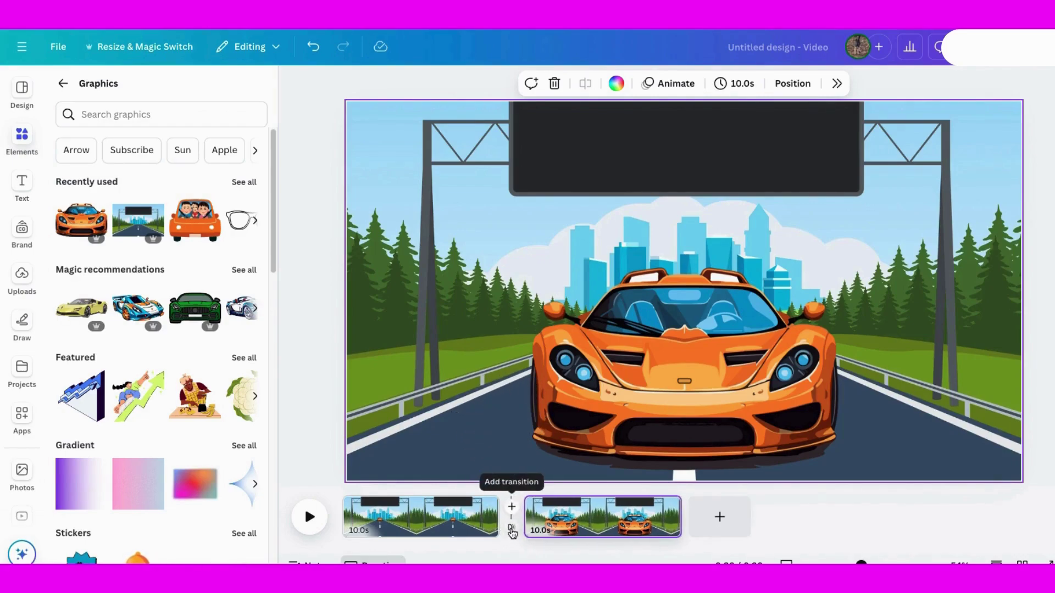
{"action": "left_click", "coordinate": [512, 531]}
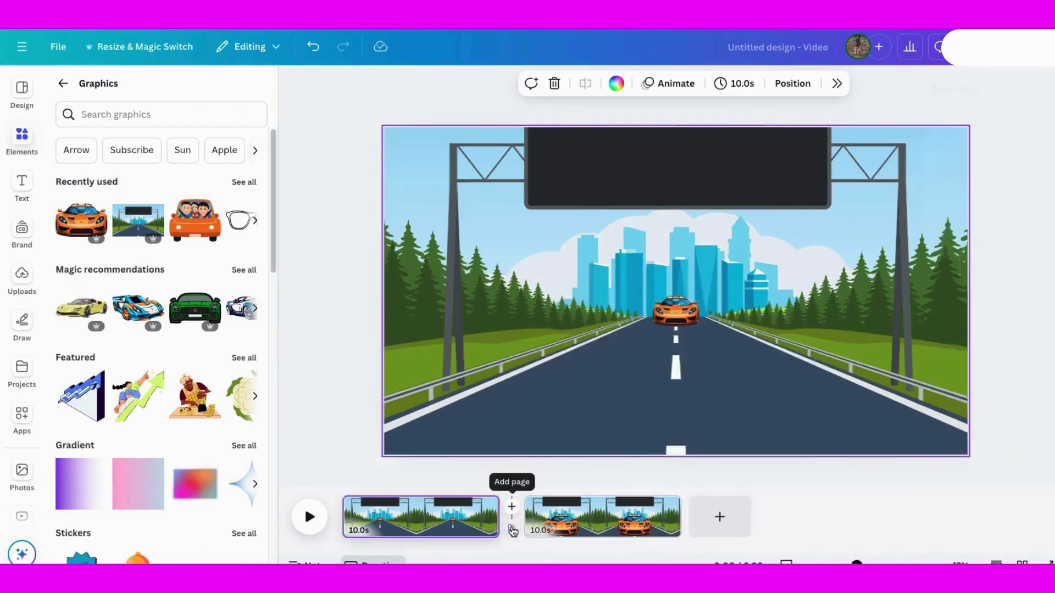
{"action": "left_click", "coordinate": [512, 531]}
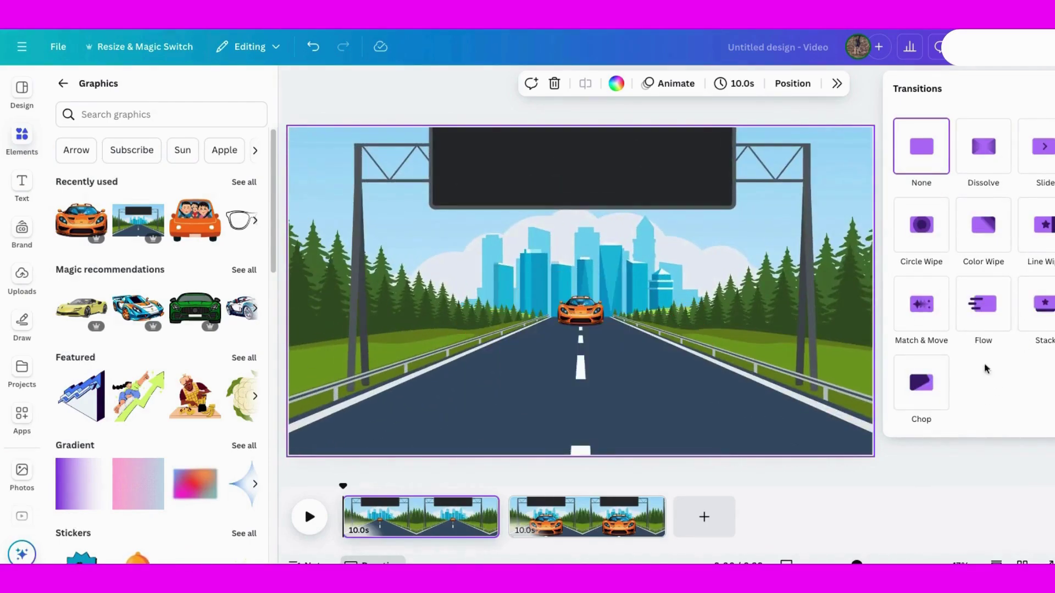
{"action": "left_click", "coordinate": [922, 305]}
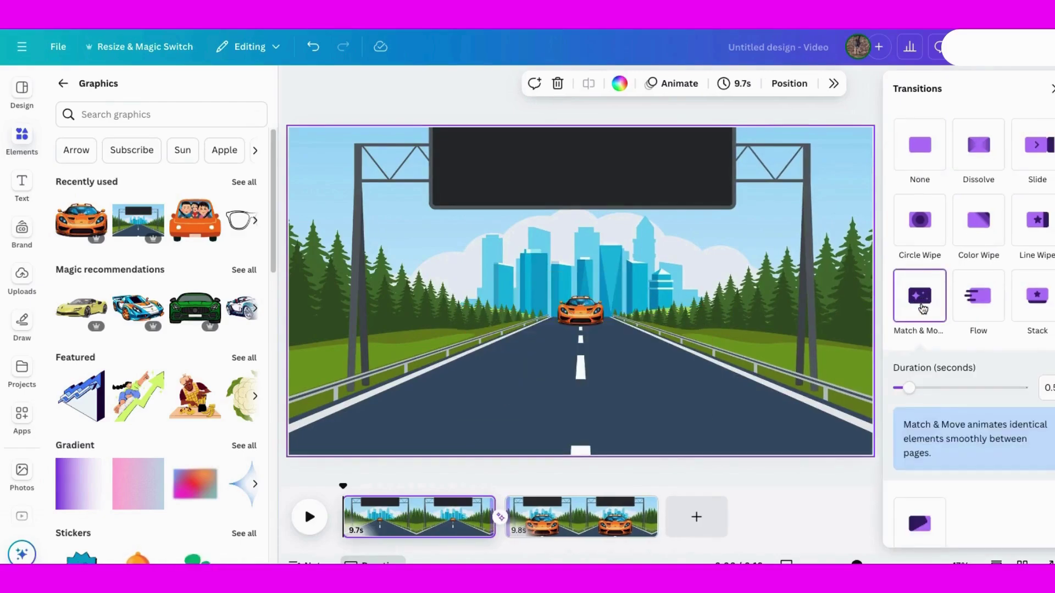
{"action": "left_click_drag", "start_coordinate": [911, 391], "coordinate": [1031, 391]}
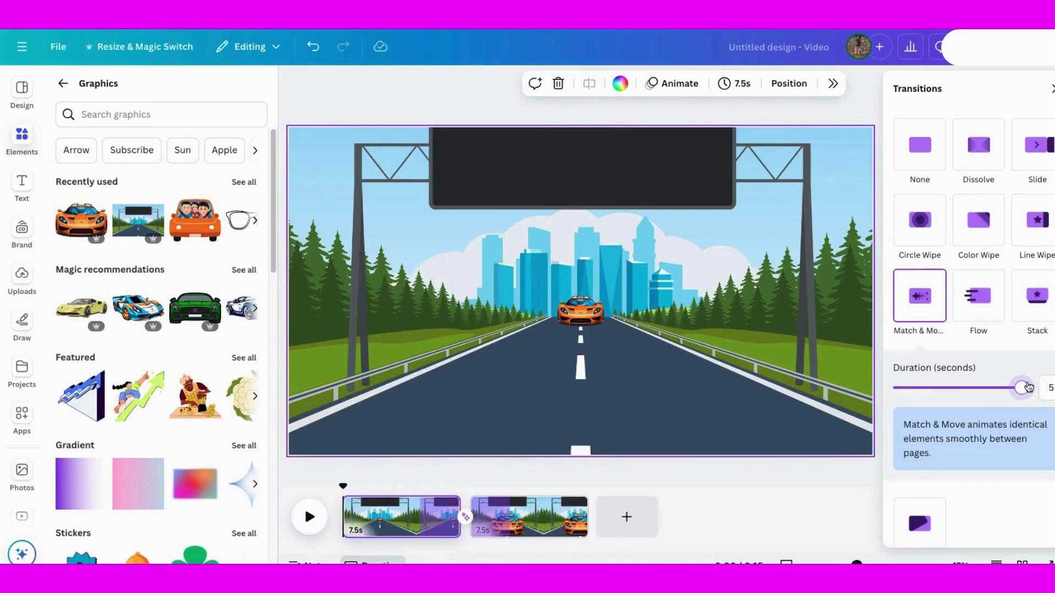
{"action": "scroll", "coordinate": [1017, 434], "scroll_direction": "down", "scroll_amount": 1}
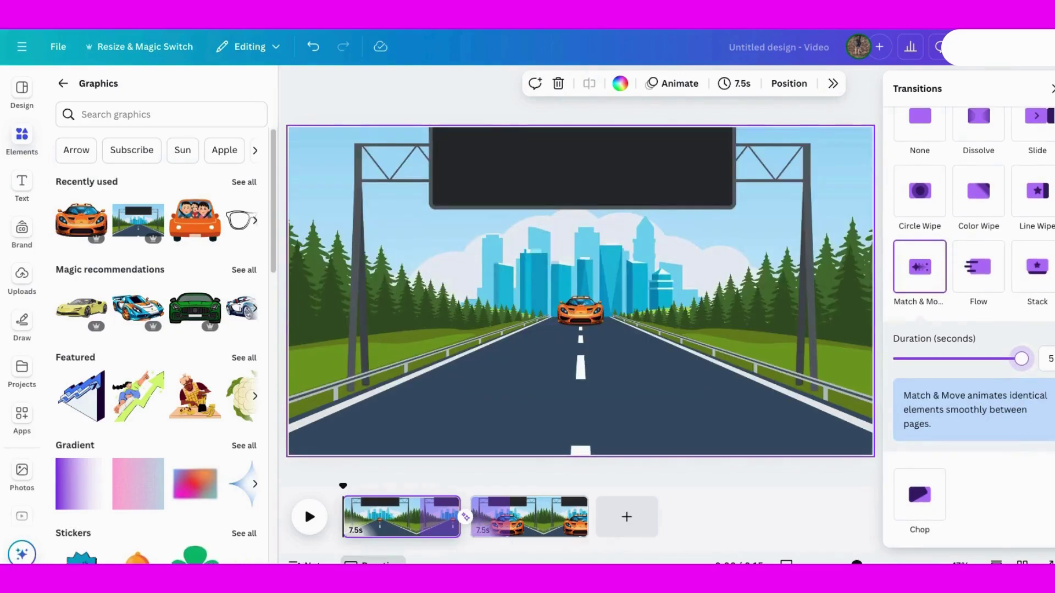
{"action": "left_click", "coordinate": [836, 502]}
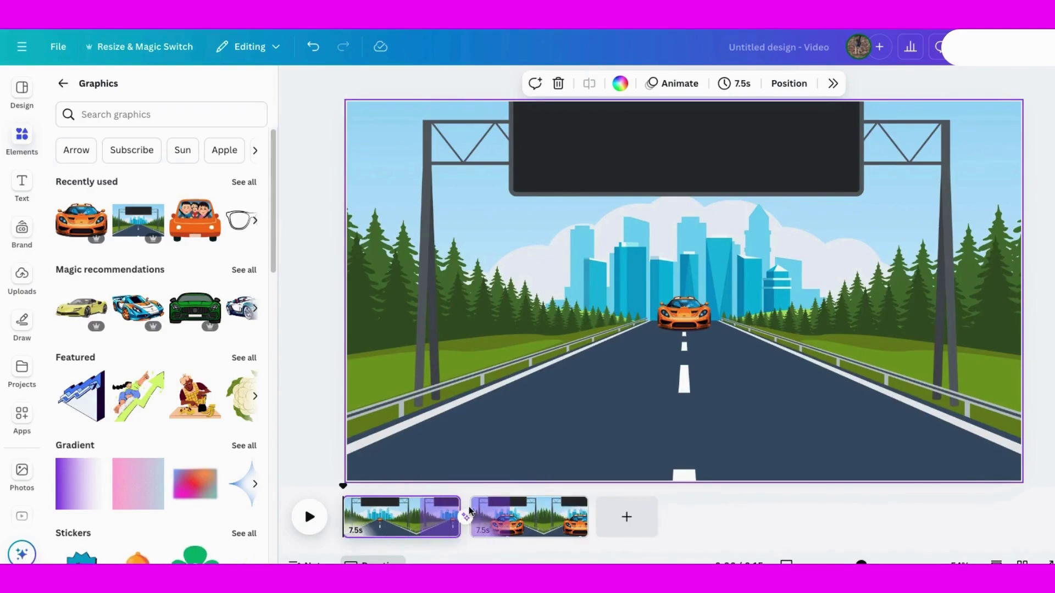
{"action": "left_click", "coordinate": [309, 518]}
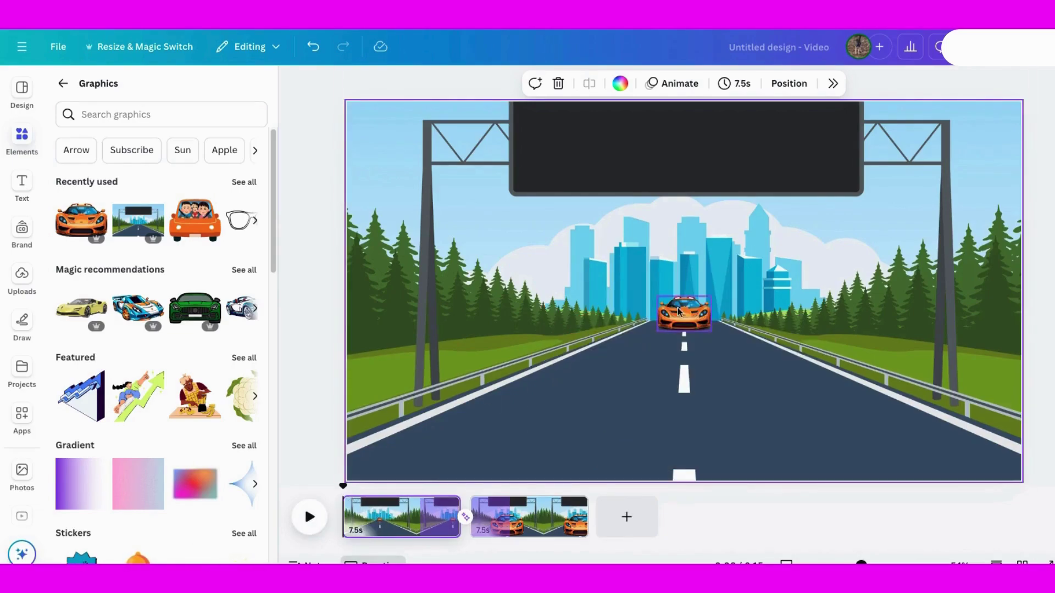
{"action": "left_click", "coordinate": [548, 522]}
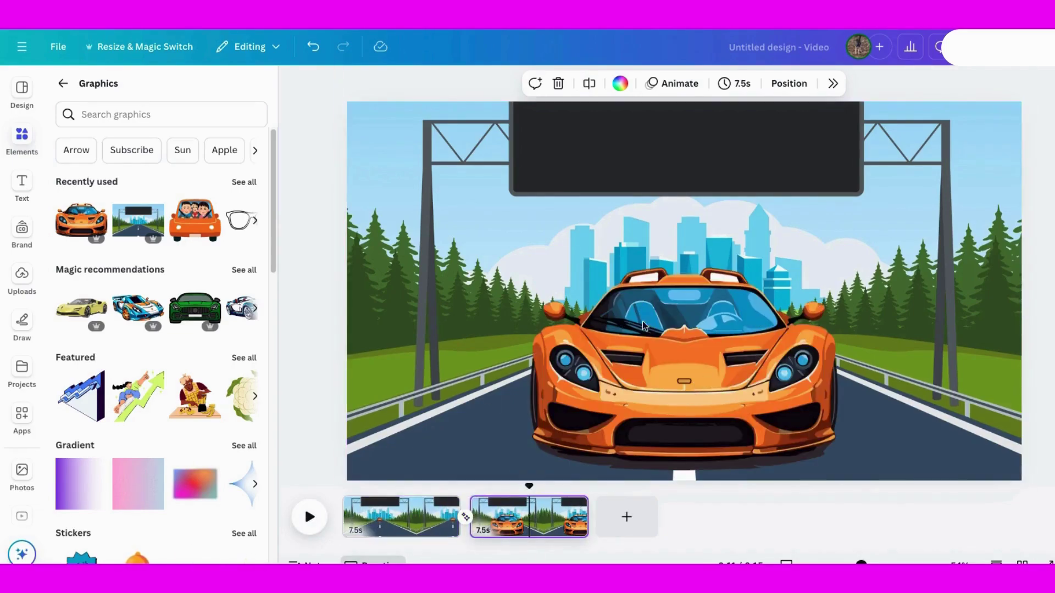
{"action": "left_click_drag", "start_coordinate": [529, 486], "coordinate": [343, 486]}
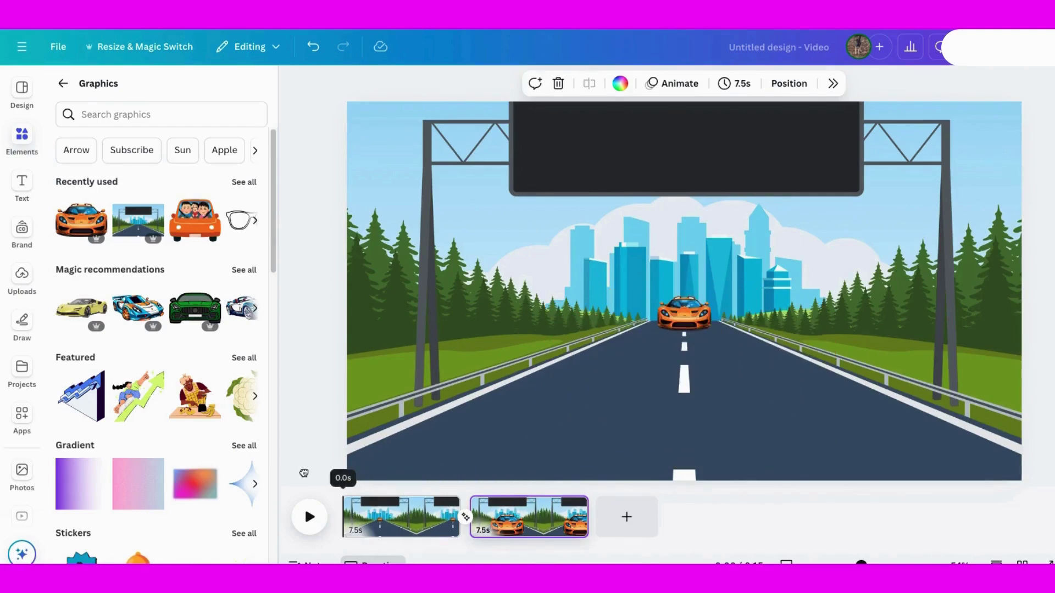
{"action": "left_click", "coordinate": [310, 517]}
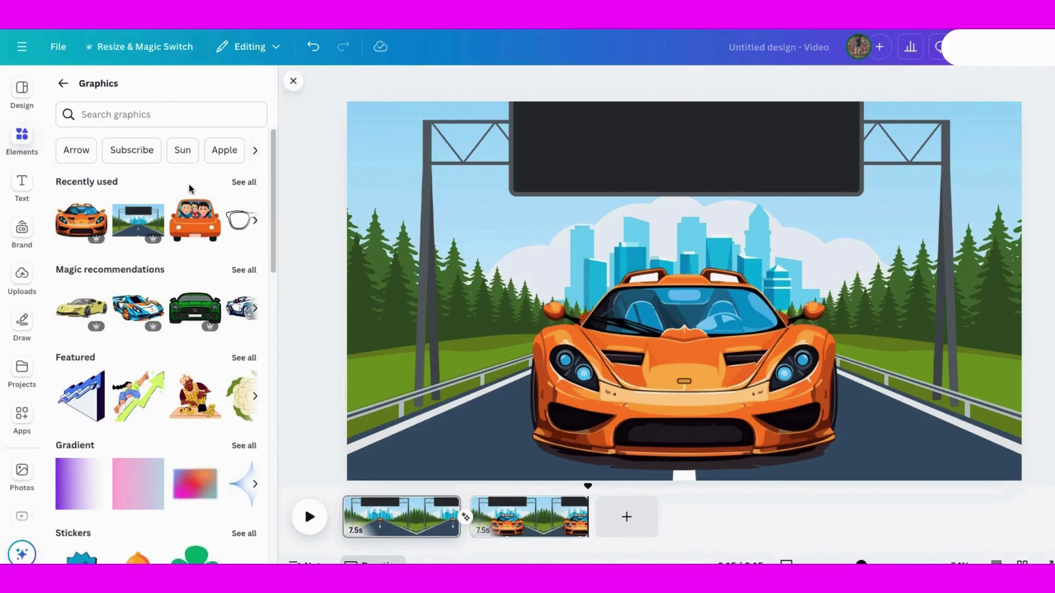
Download All pages (2) as a 1080p MP4 video
{"action": "left_click", "coordinate": [59, 46]}
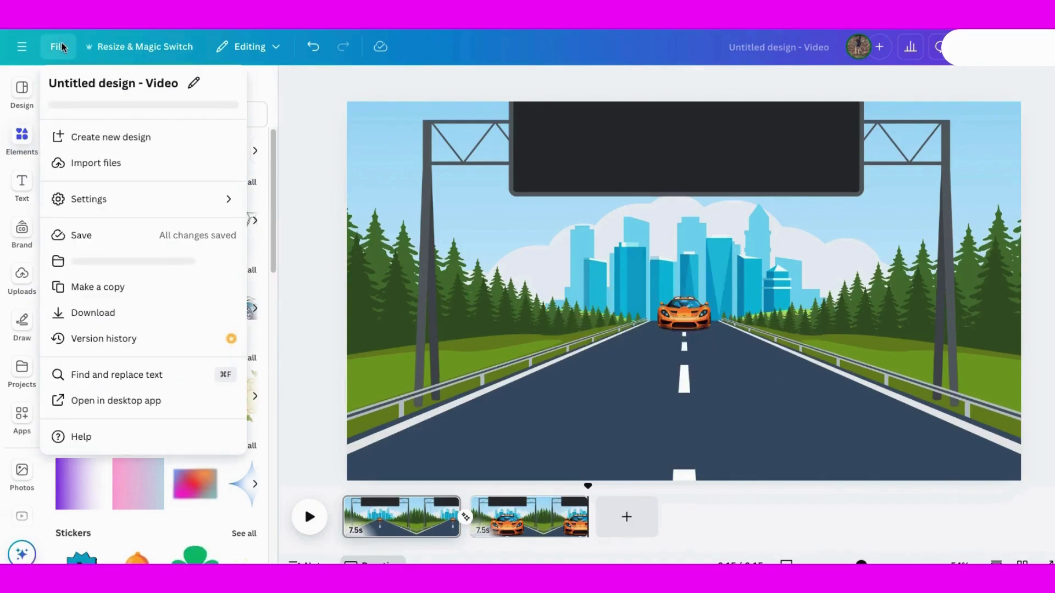
{"action": "left_click", "coordinate": [86, 311]}
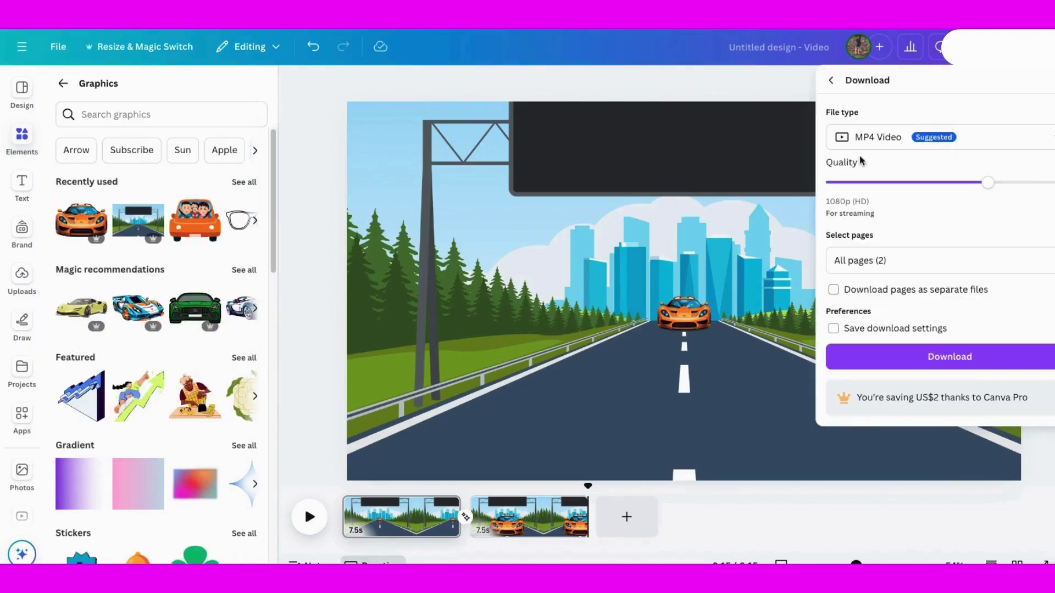
{"action": "left_click", "coordinate": [957, 357]}
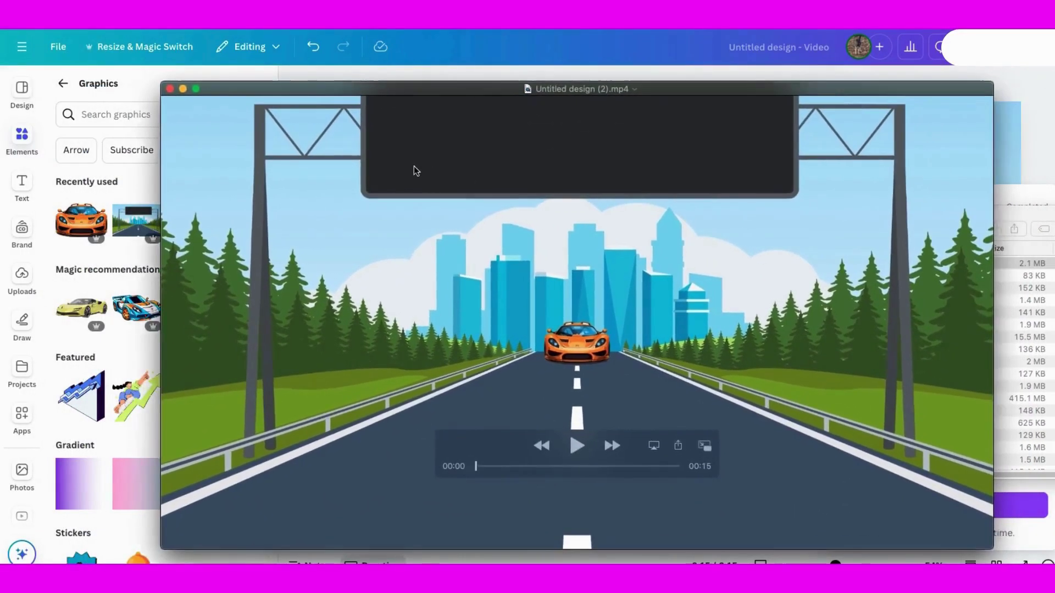
Play 'Untitled design (2).mp4' in QuickTime through to 00:15
{"action": "left_click_drag", "start_coordinate": [416, 170], "coordinate": [377, 166]}
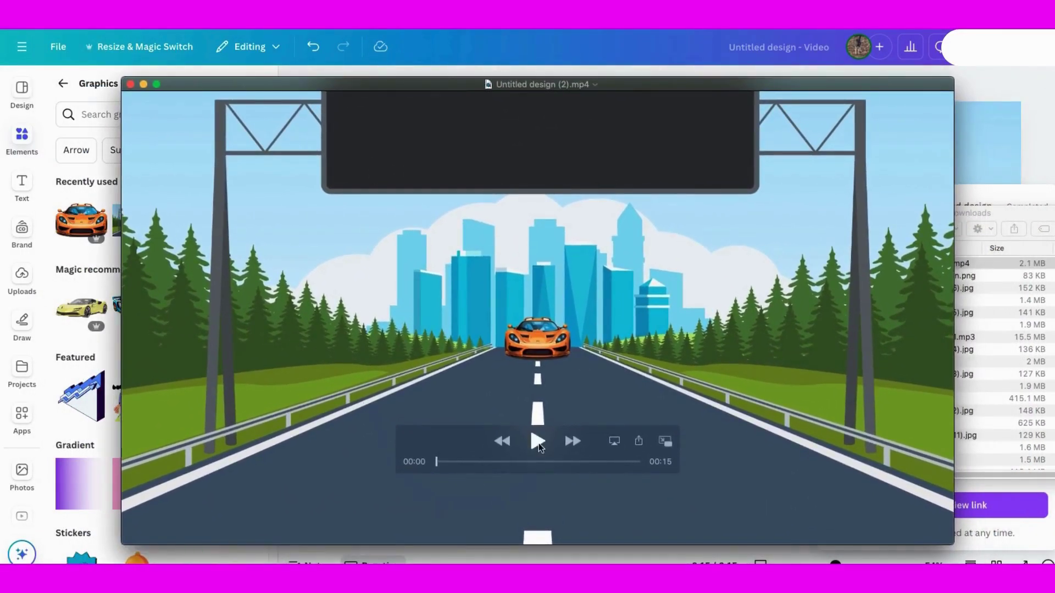
{"action": "left_click", "coordinate": [537, 443]}
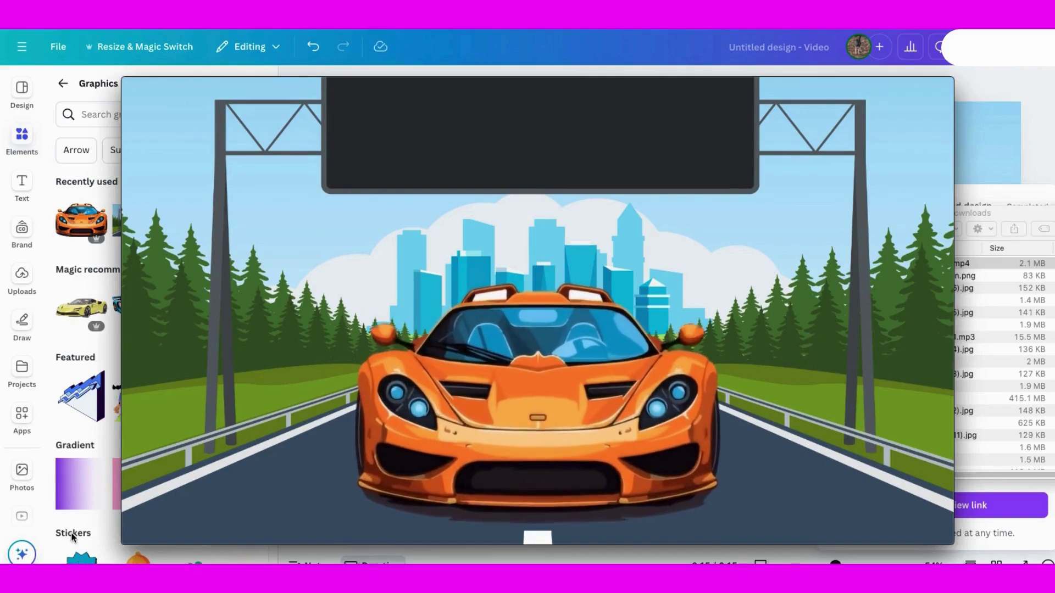
{"action": "mouse_move", "coordinate": [306, 342]}
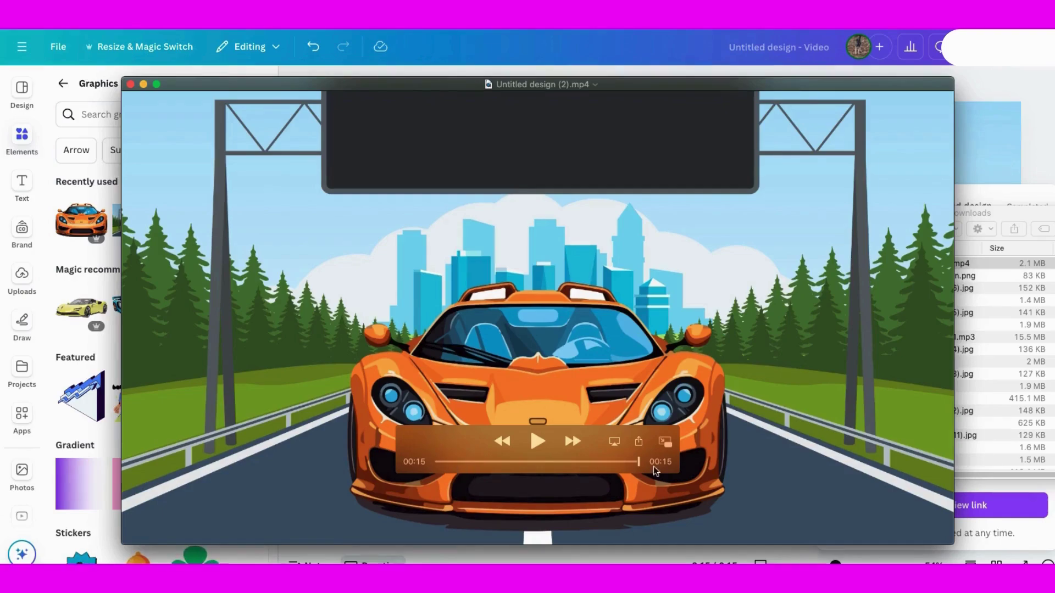
Close the QuickTime player, dismiss the share panel and select Page 1
{"action": "left_click", "coordinate": [131, 84]}
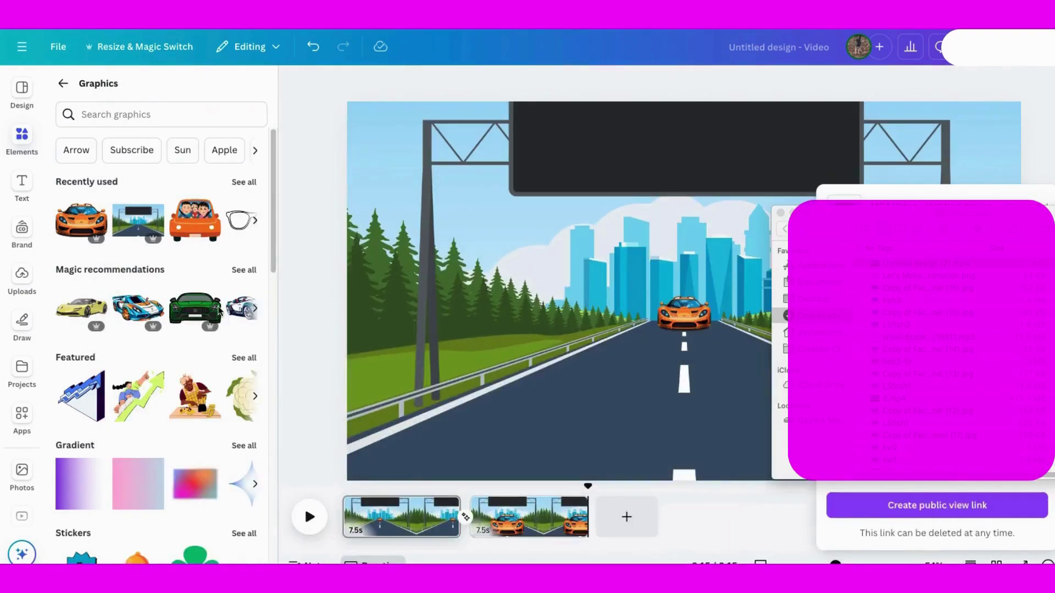
{"action": "left_click", "coordinate": [1043, 128]}
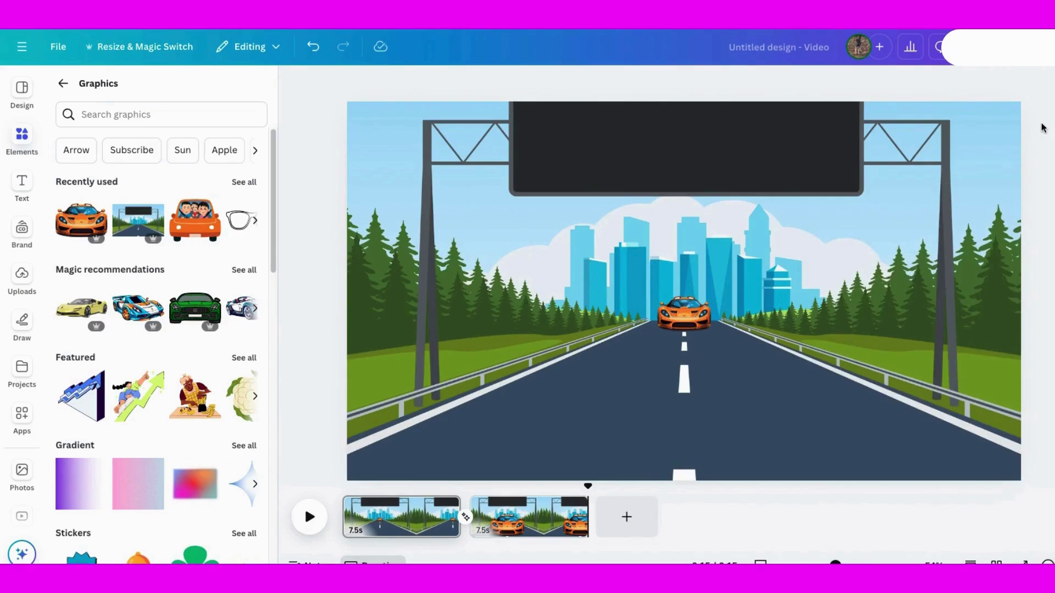
{"action": "left_click", "coordinate": [342, 531]}
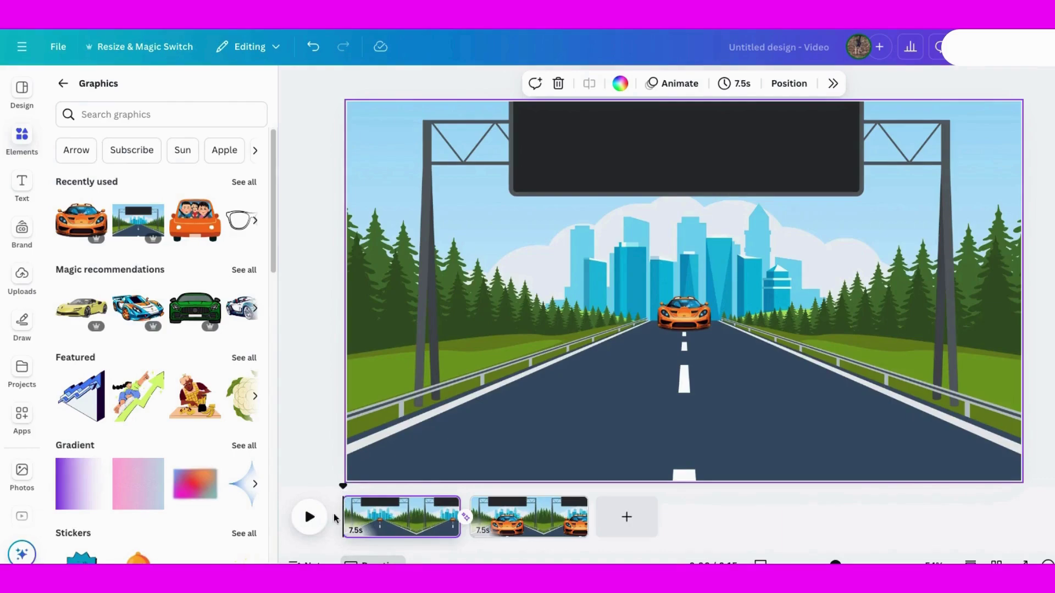
Set the playback point about 6 seconds into Page 1
{"action": "left_click", "coordinate": [310, 518]}
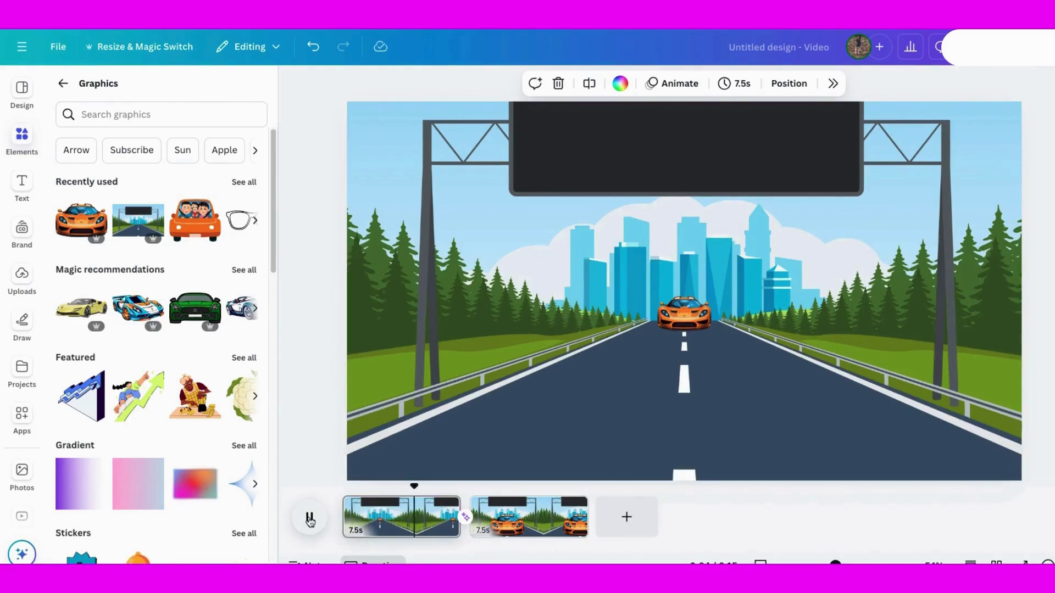
{"action": "left_click", "coordinate": [309, 518]}
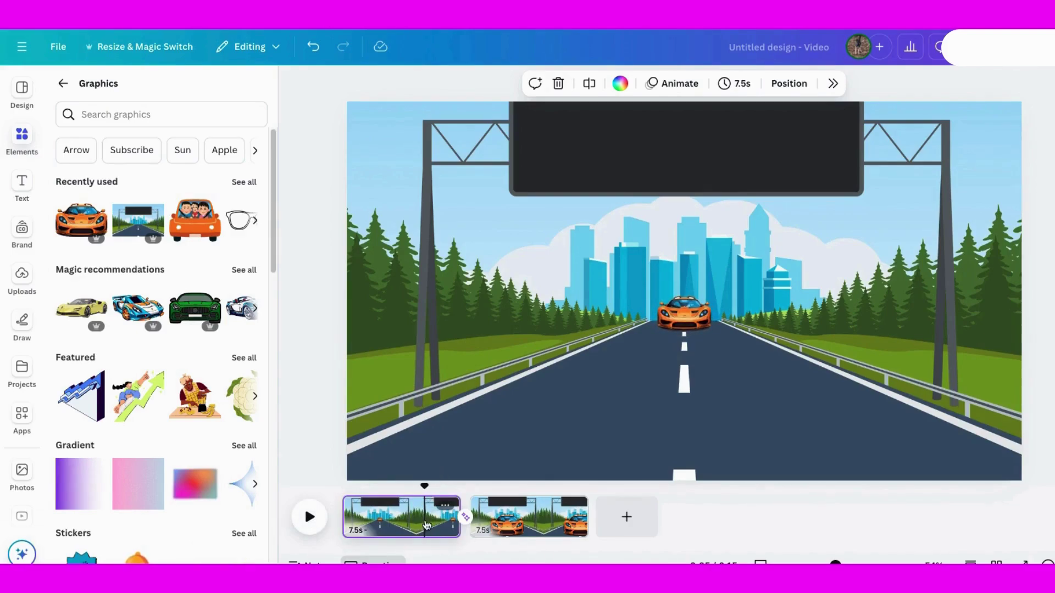
{"action": "left_click", "coordinate": [421, 486]}
{"action": "left_click", "coordinate": [310, 517]}
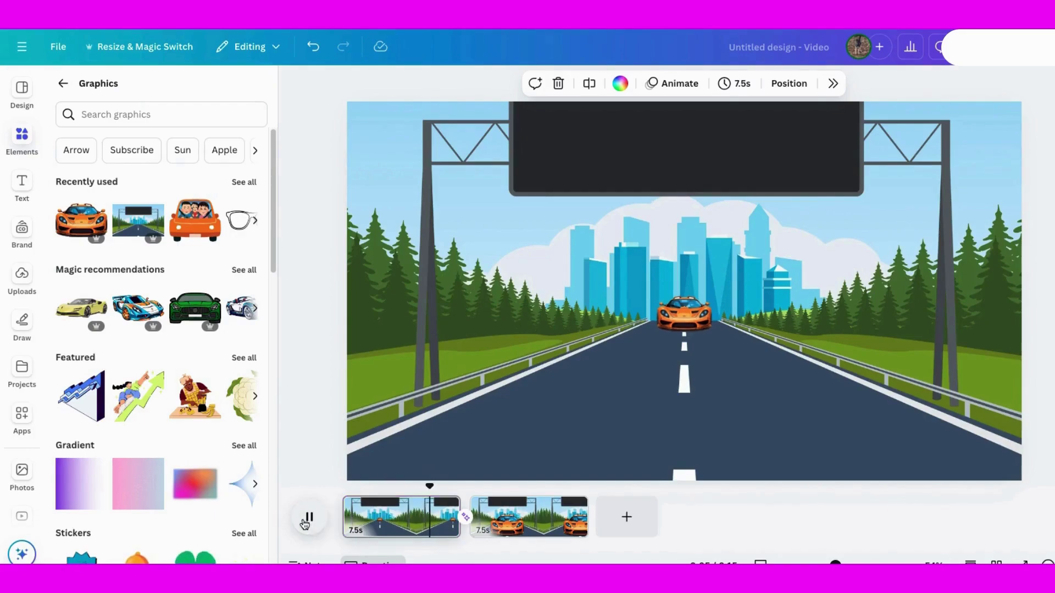
{"action": "left_click", "coordinate": [309, 517]}
{"action": "left_click_drag", "start_coordinate": [432, 486], "coordinate": [425, 486]}
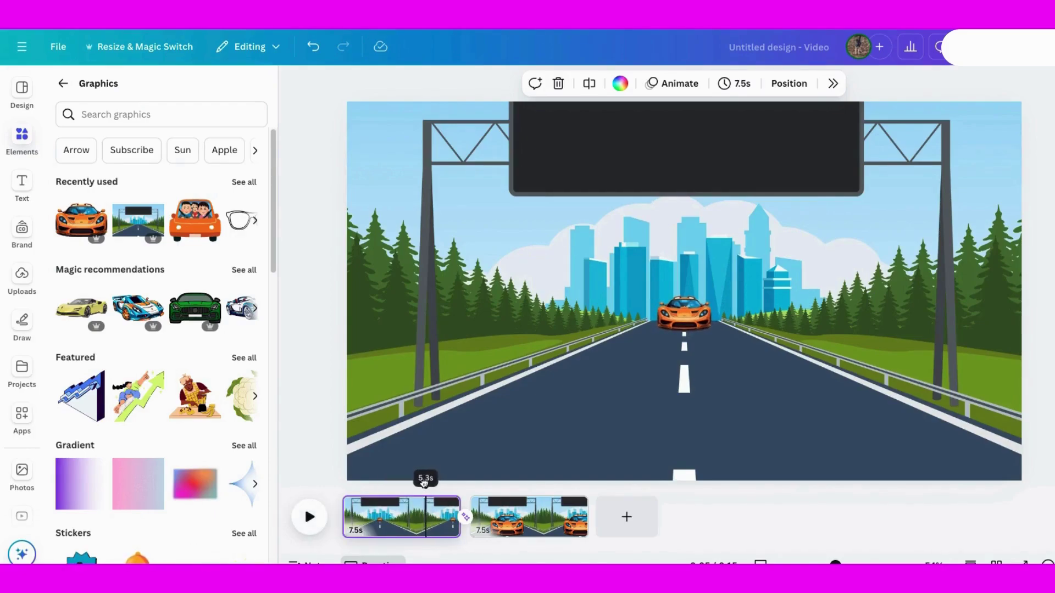
Split Page 1 at the playback point and delete the 5.3s opening clip
{"action": "right_click", "coordinate": [426, 531]}
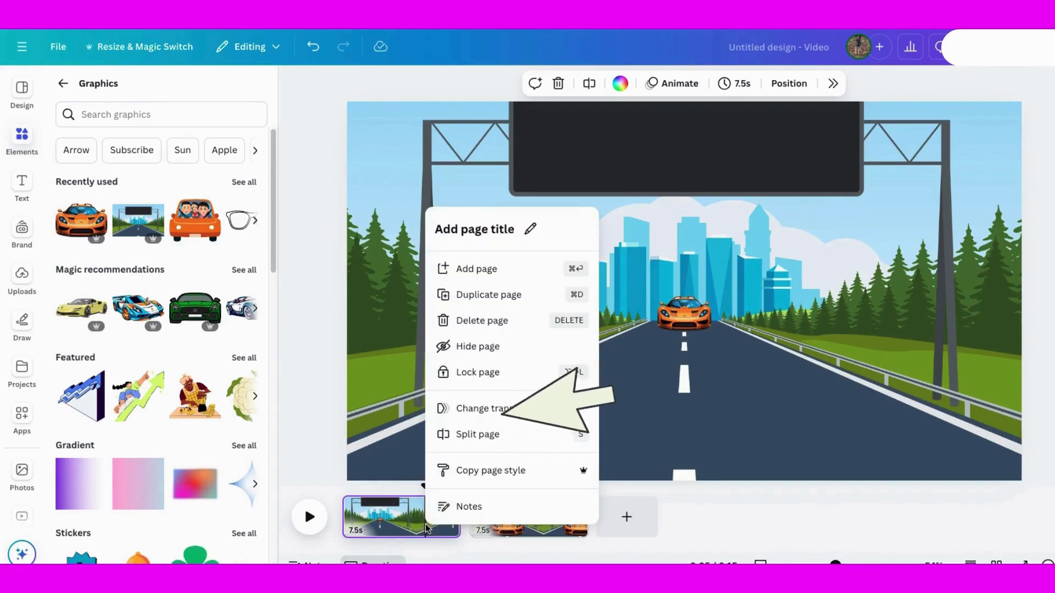
{"action": "left_click", "coordinate": [474, 435]}
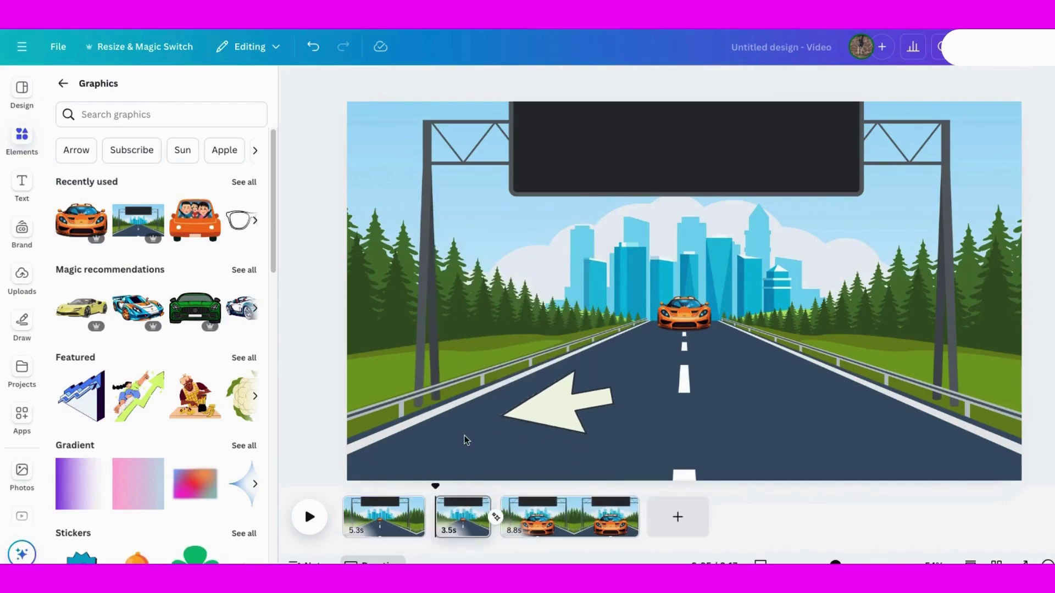
{"action": "right_click", "coordinate": [392, 529]}
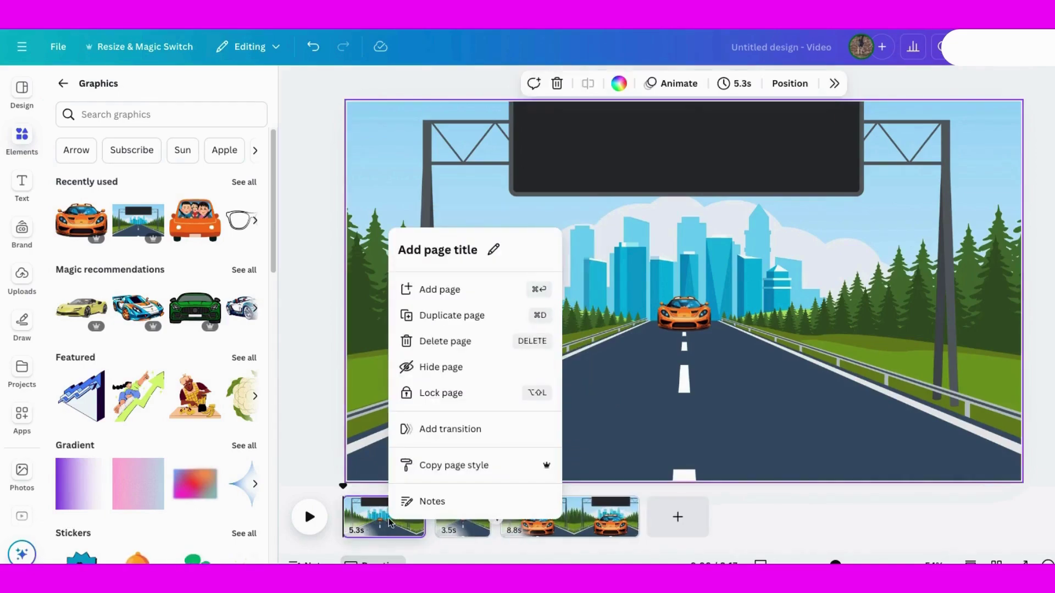
{"action": "left_click", "coordinate": [448, 340]}
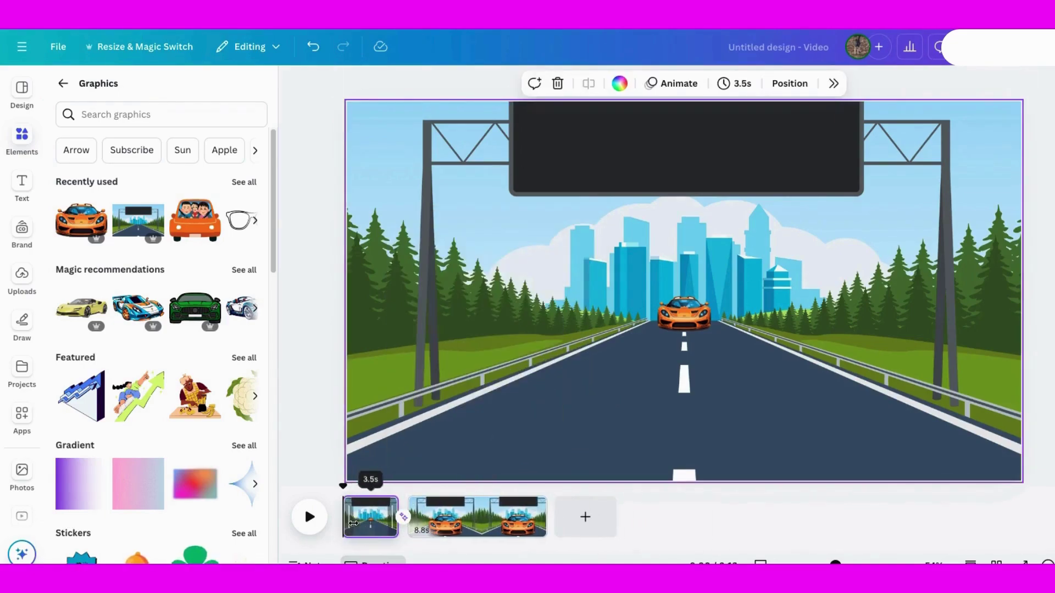
Split Page 2 at the playback point, delete the 5.9s ending clip, and rewind to start
{"action": "left_click", "coordinate": [309, 520]}
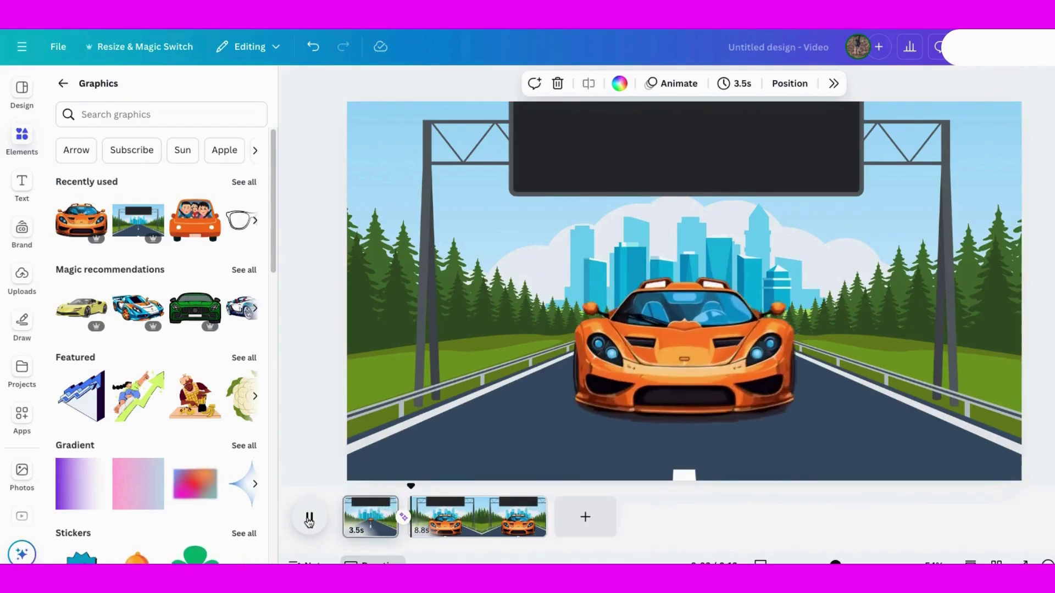
{"action": "left_click", "coordinate": [310, 520]}
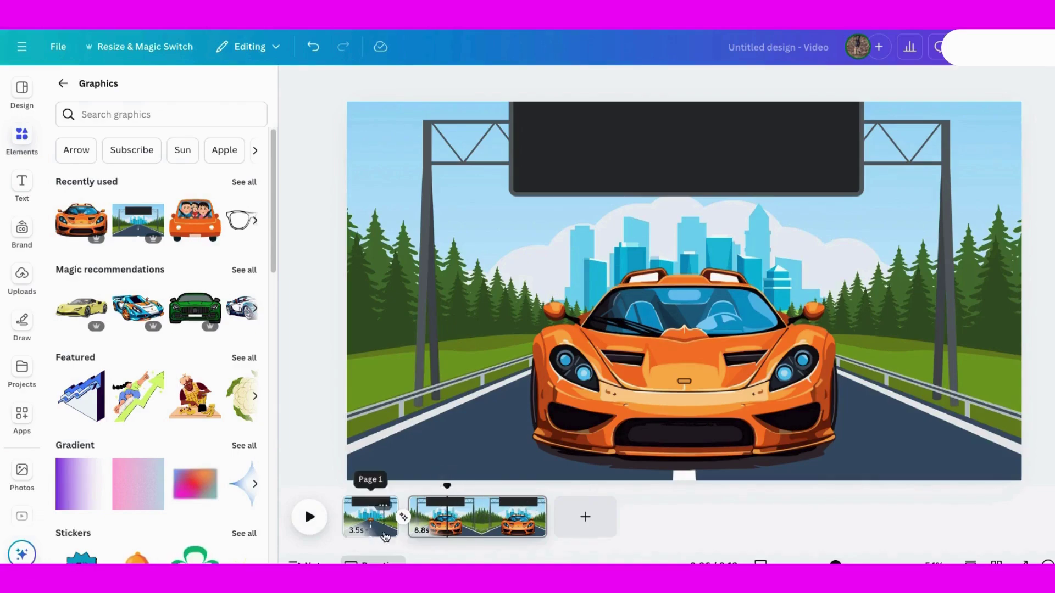
{"action": "left_click", "coordinate": [309, 522]}
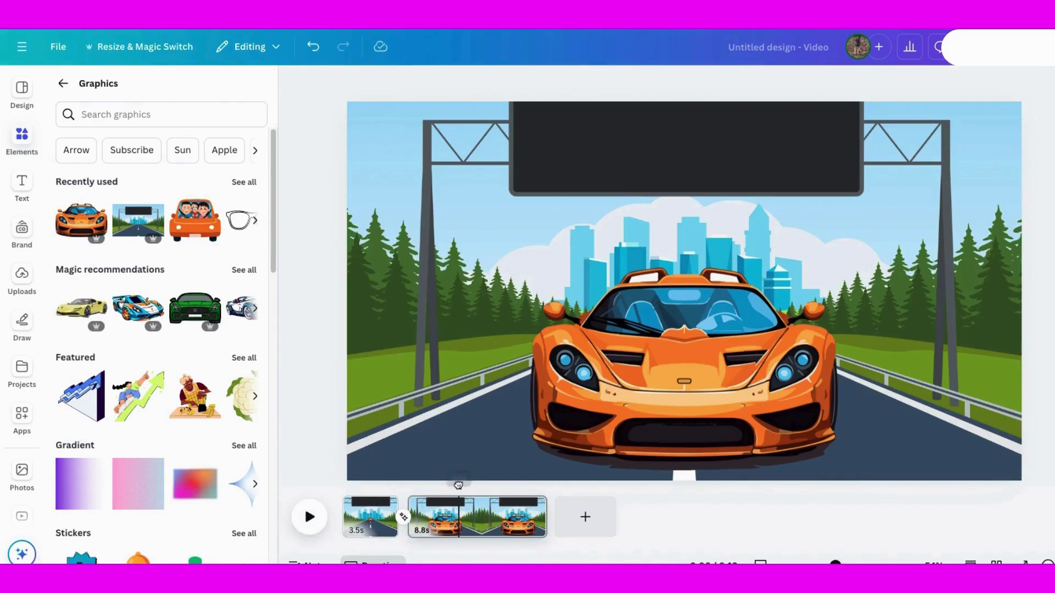
{"action": "right_click", "coordinate": [455, 527]}
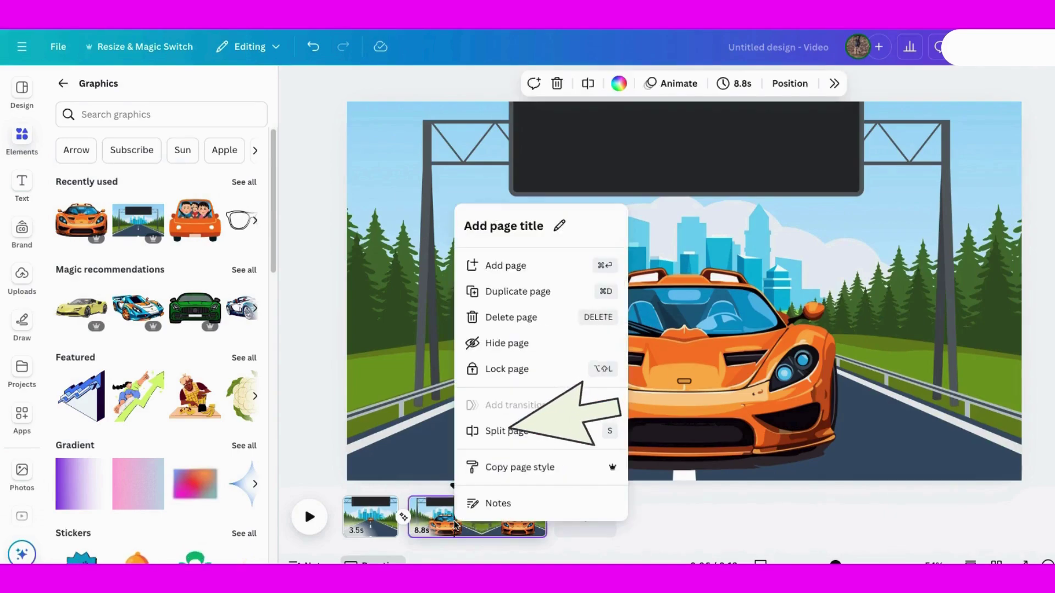
{"action": "left_click", "coordinate": [503, 432]}
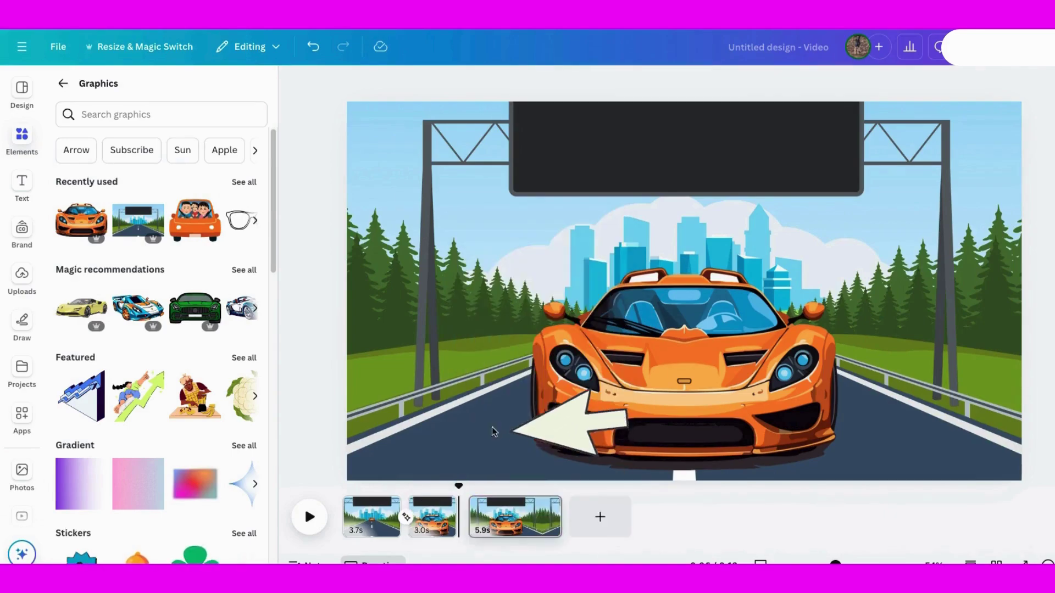
{"action": "left_click", "coordinate": [512, 521]}
{"action": "right_click", "coordinate": [512, 521]}
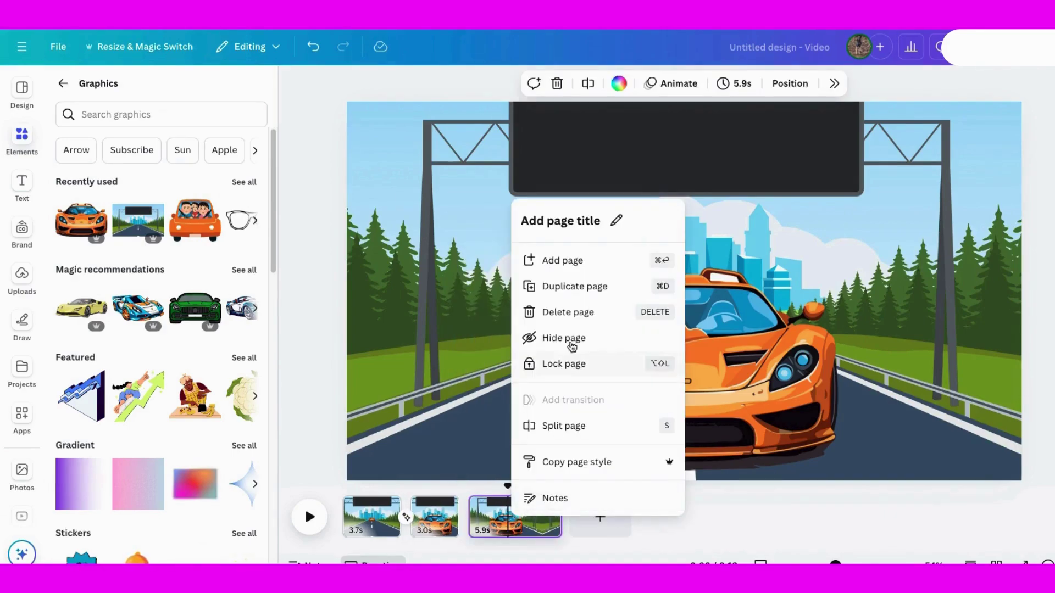
{"action": "left_click", "coordinate": [571, 311]}
{"action": "left_click_drag", "start_coordinate": [402, 486], "coordinate": [343, 485]}
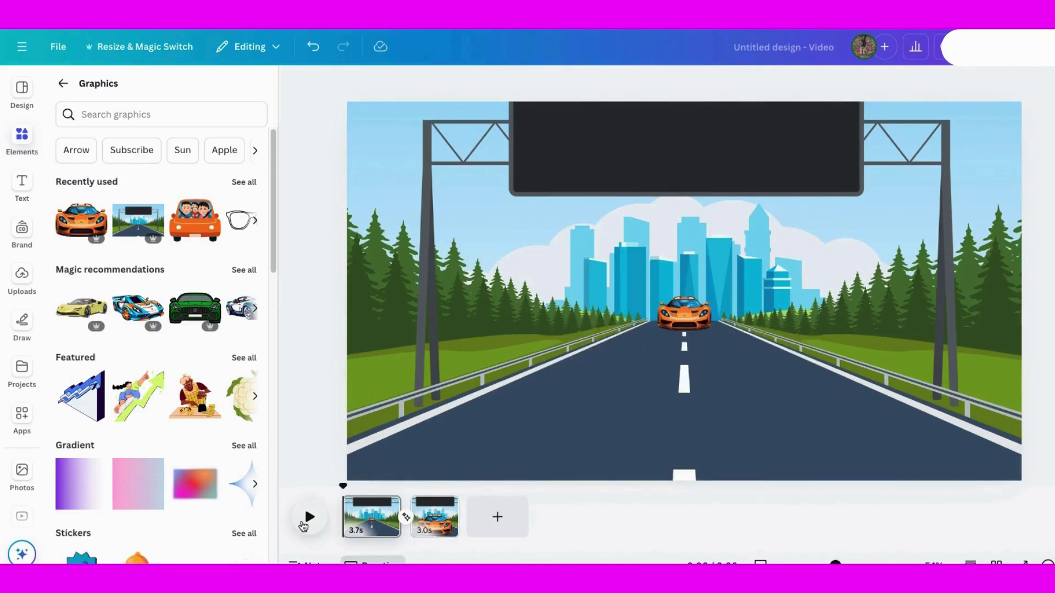
Preview the trimmed video, then download it as a 1080p MP4
{"action": "left_click", "coordinate": [308, 526]}
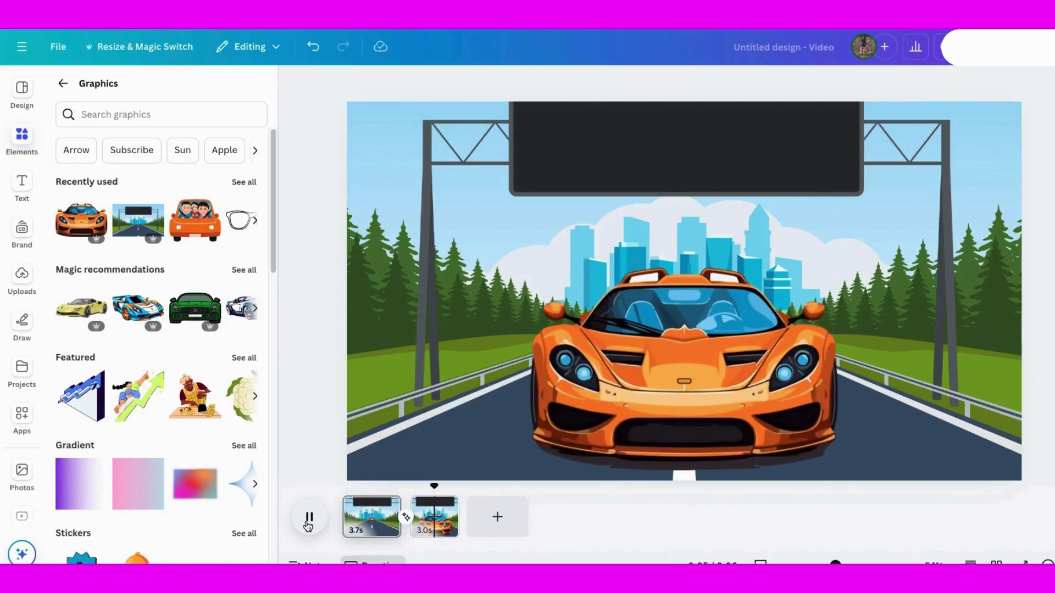
{"action": "left_click", "coordinate": [308, 525]}
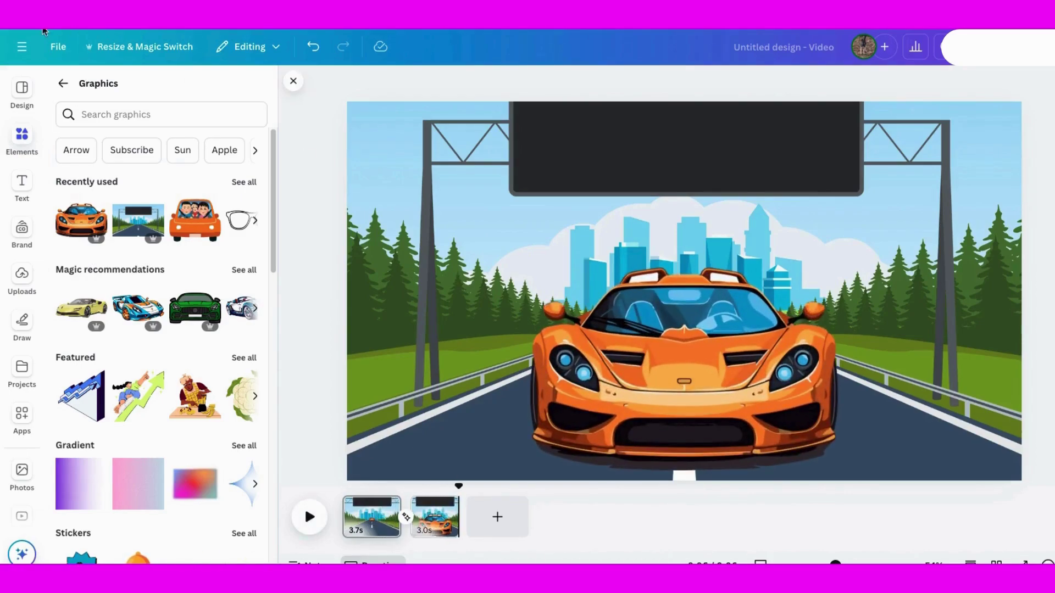
{"action": "left_click", "coordinate": [57, 46]}
{"action": "left_click", "coordinate": [93, 315]}
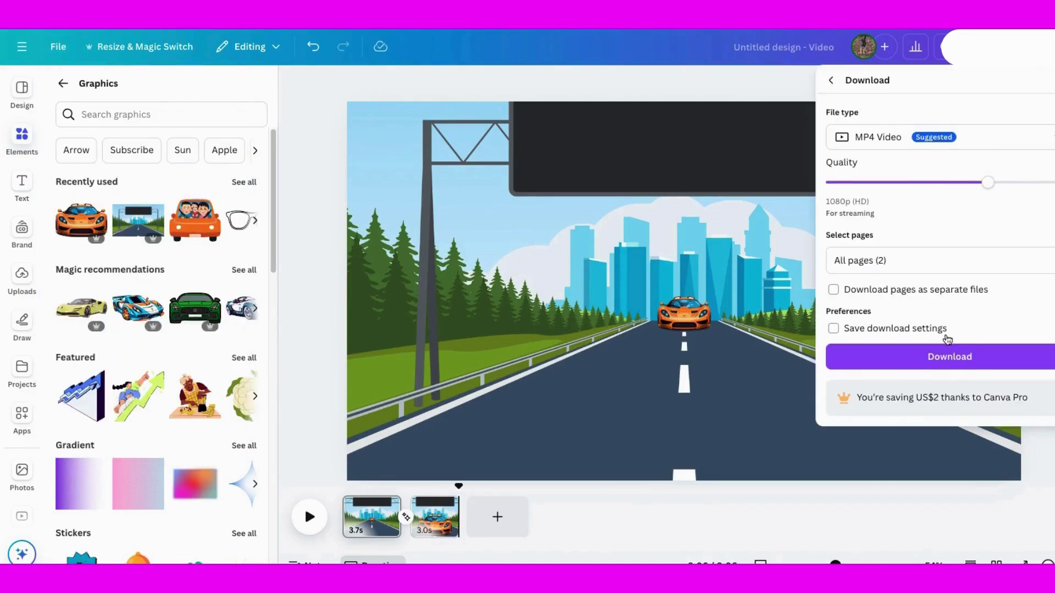
{"action": "left_click", "coordinate": [913, 360]}
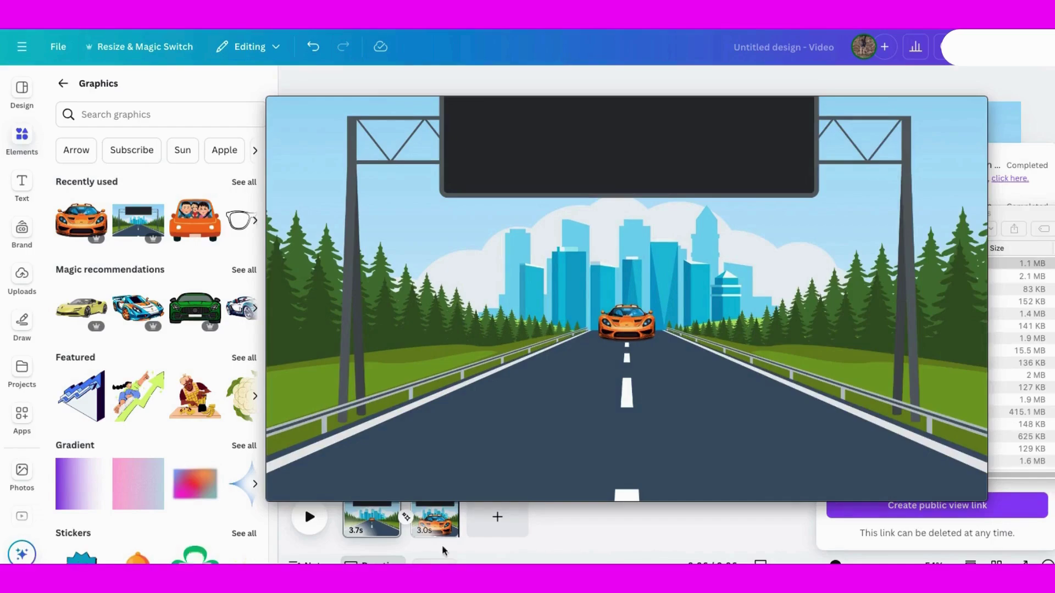
{"action": "mouse_move", "coordinate": [602, 379]}
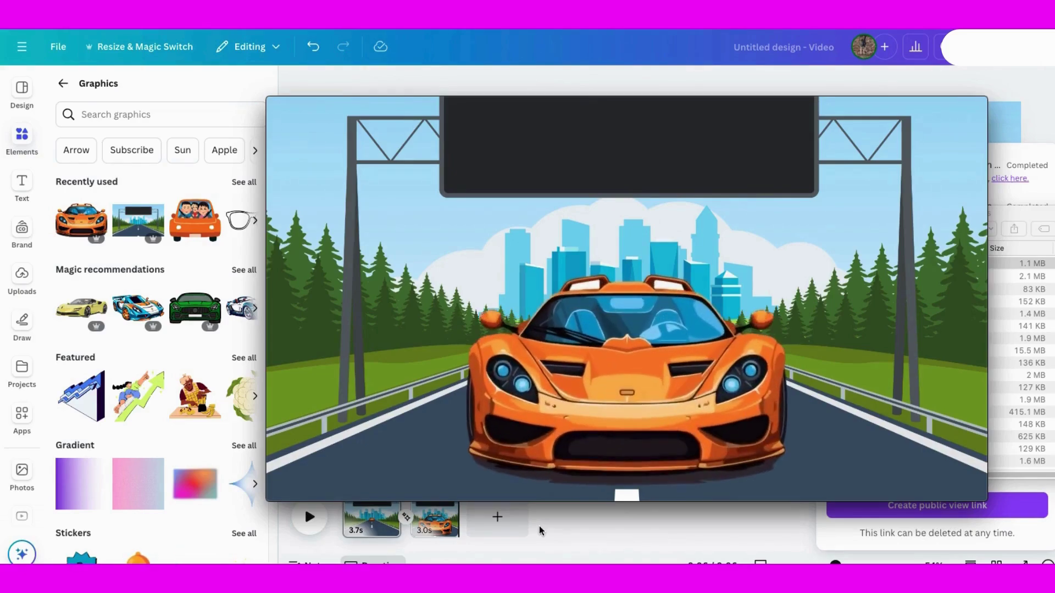
Watch 'Untitled design (3).mp4' play, then close its window to return to Canva
{"action": "mouse_move", "coordinate": [590, 427]}
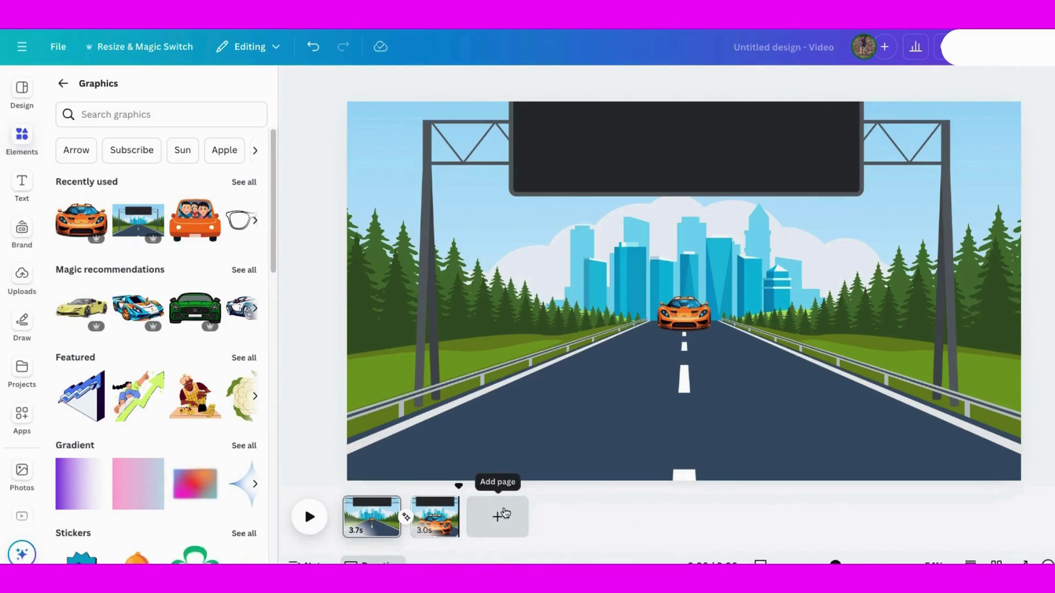
Add a blank page and place a city park graphic found by searching Elements for 'park background'
{"action": "left_click", "coordinate": [434, 516]}
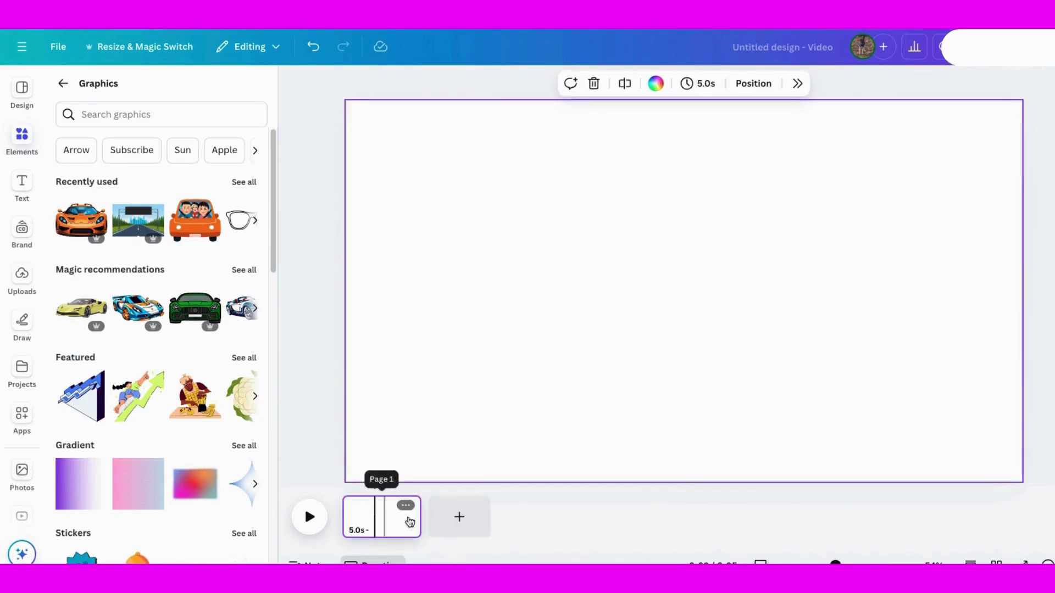
{"action": "left_click", "coordinate": [61, 83]}
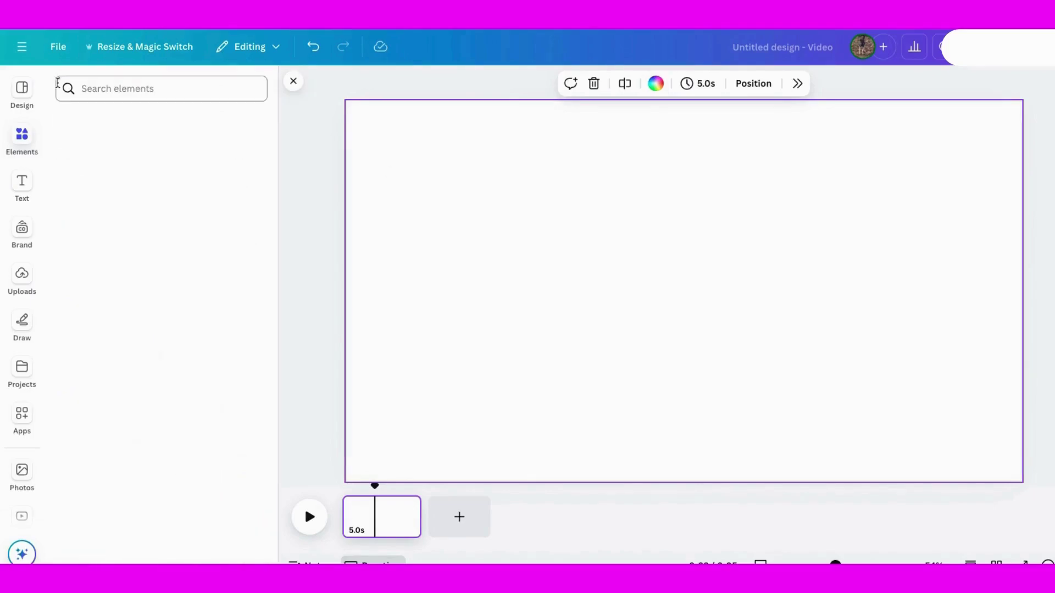
{"action": "left_click", "coordinate": [90, 89]}
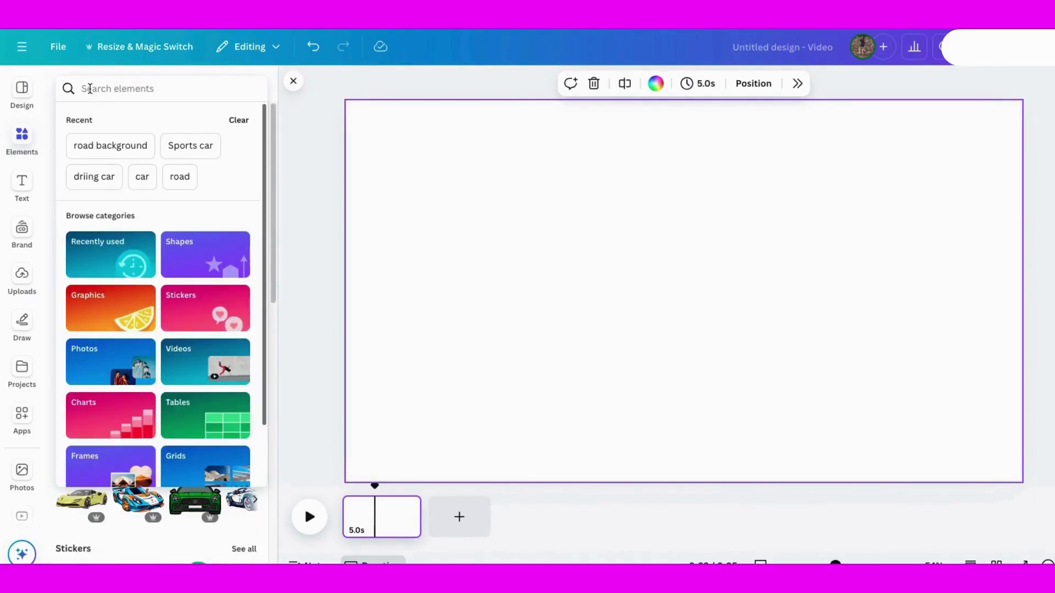
{"action": "type", "text": "park background"}
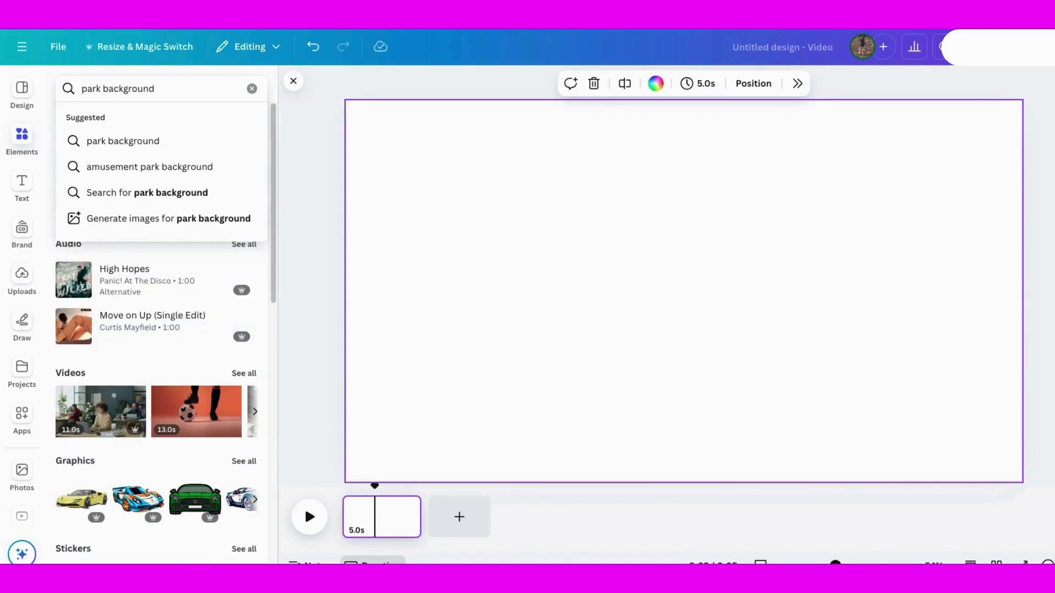
{"action": "left_click", "coordinate": [129, 141]}
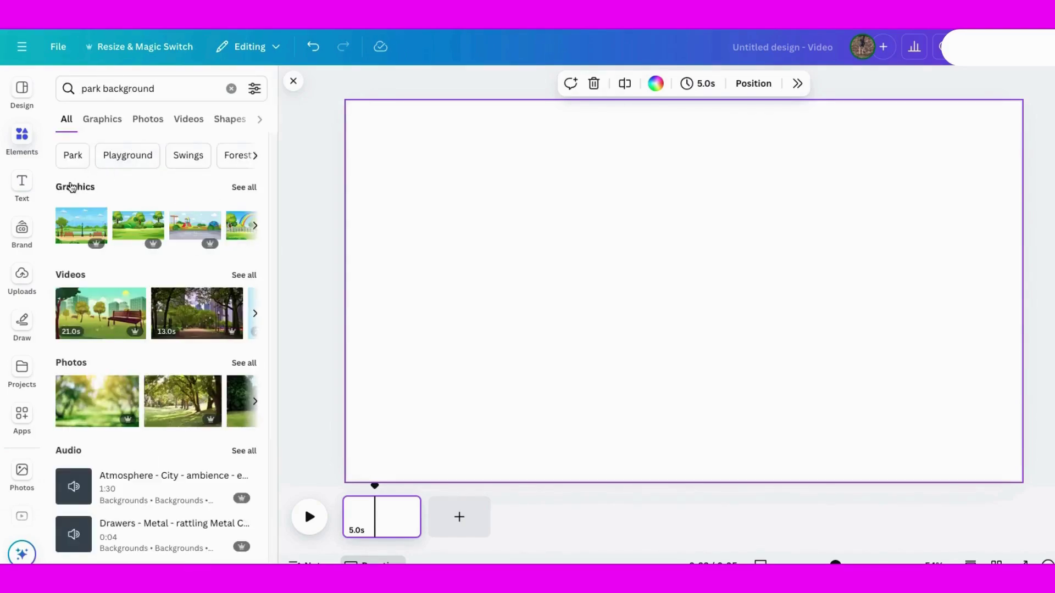
{"action": "left_click", "coordinate": [242, 187]}
{"action": "scroll", "coordinate": [226, 325], "scroll_direction": "down", "scroll_amount": 5}
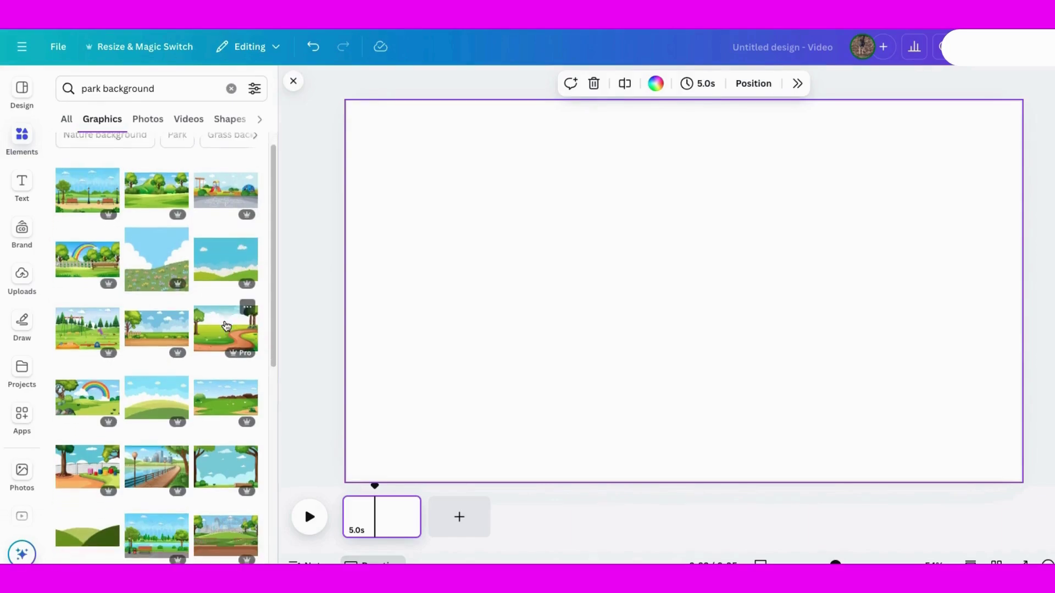
{"action": "scroll", "coordinate": [225, 325], "scroll_direction": "down", "scroll_amount": 3}
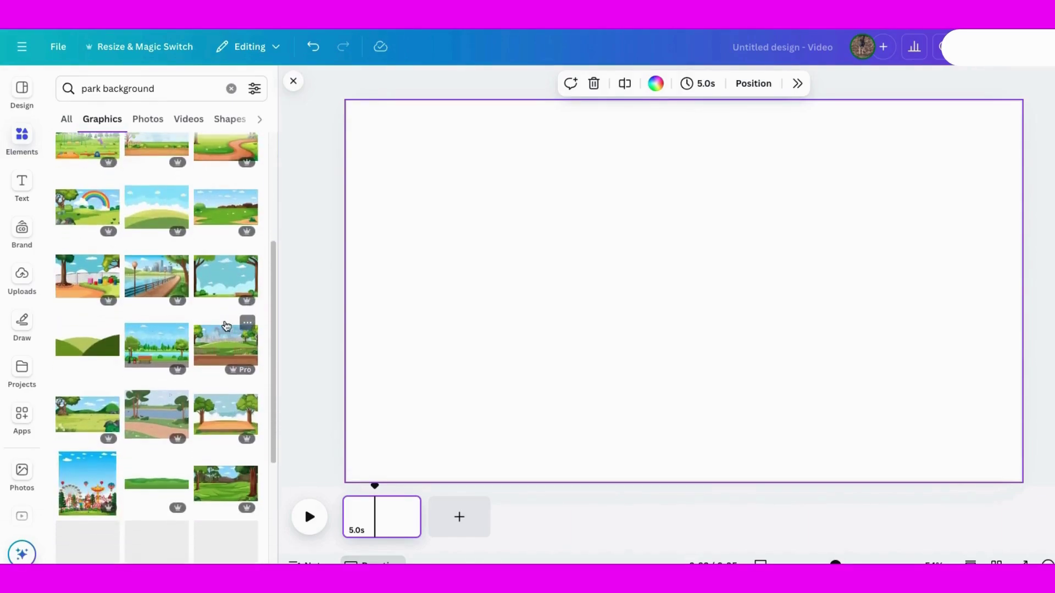
{"action": "scroll", "coordinate": [226, 326], "scroll_direction": "down", "scroll_amount": 1}
{"action": "left_click", "coordinate": [228, 285]}
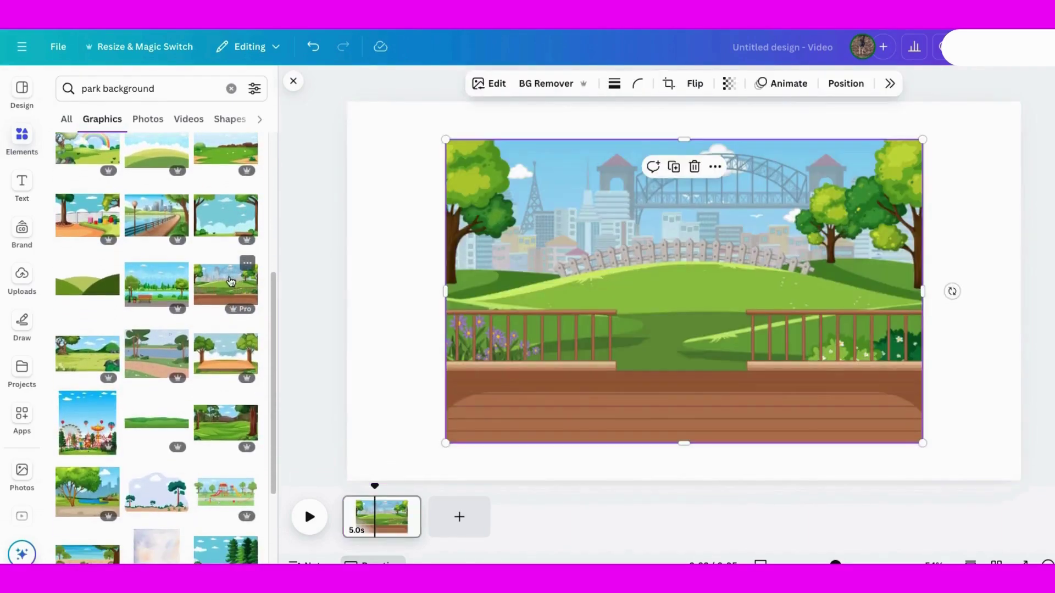
Resize and move the park graphic so it covers the whole canvas
{"action": "left_click_drag", "start_coordinate": [446, 443], "coordinate": [346, 483]}
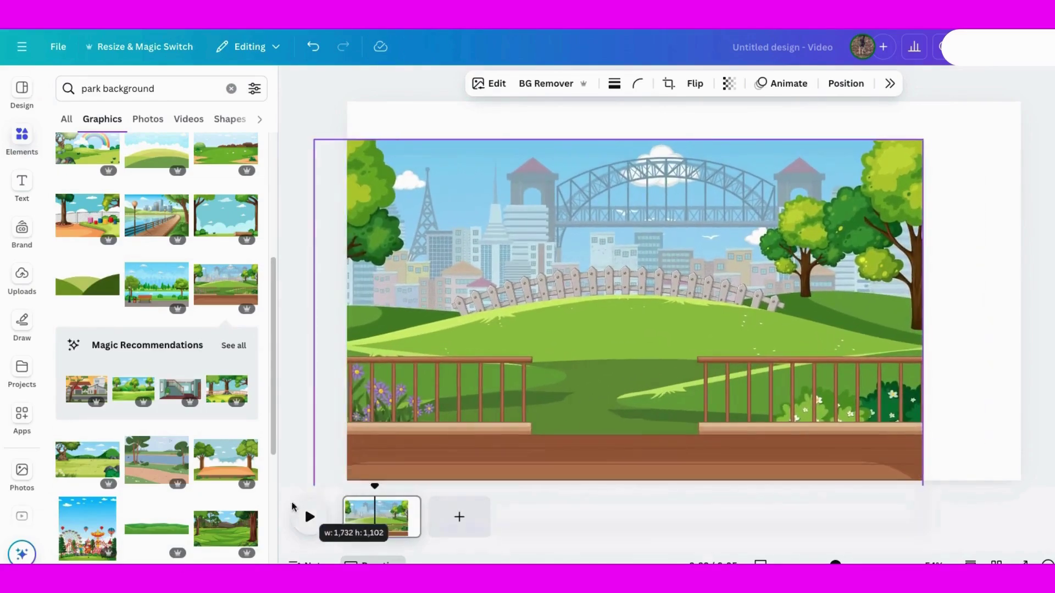
{"action": "left_click_drag", "start_coordinate": [451, 411], "coordinate": [497, 365]}
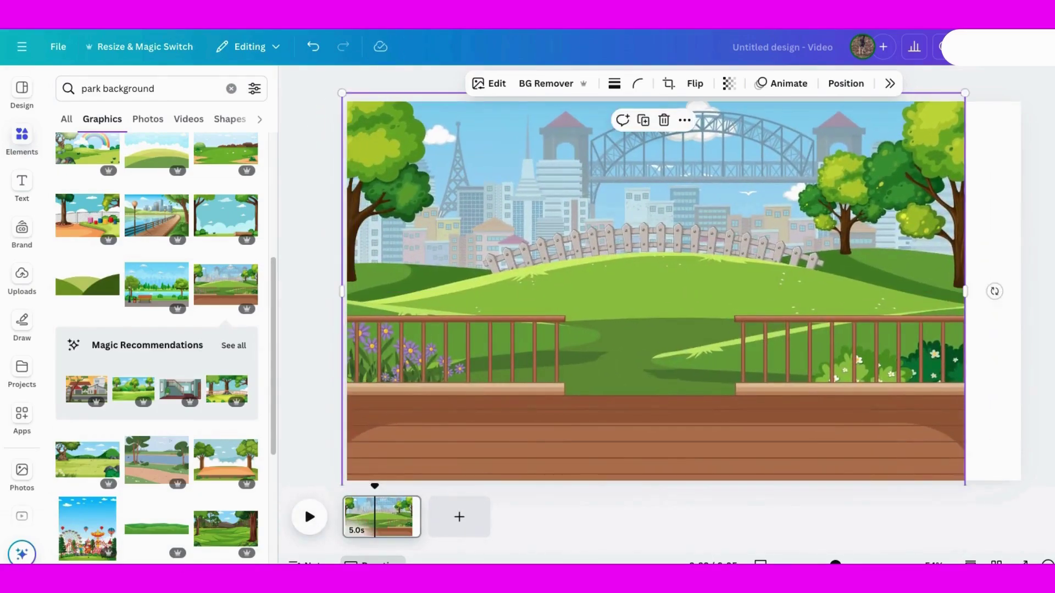
{"action": "left_click_drag", "start_coordinate": [964, 291], "coordinate": [1022, 291]}
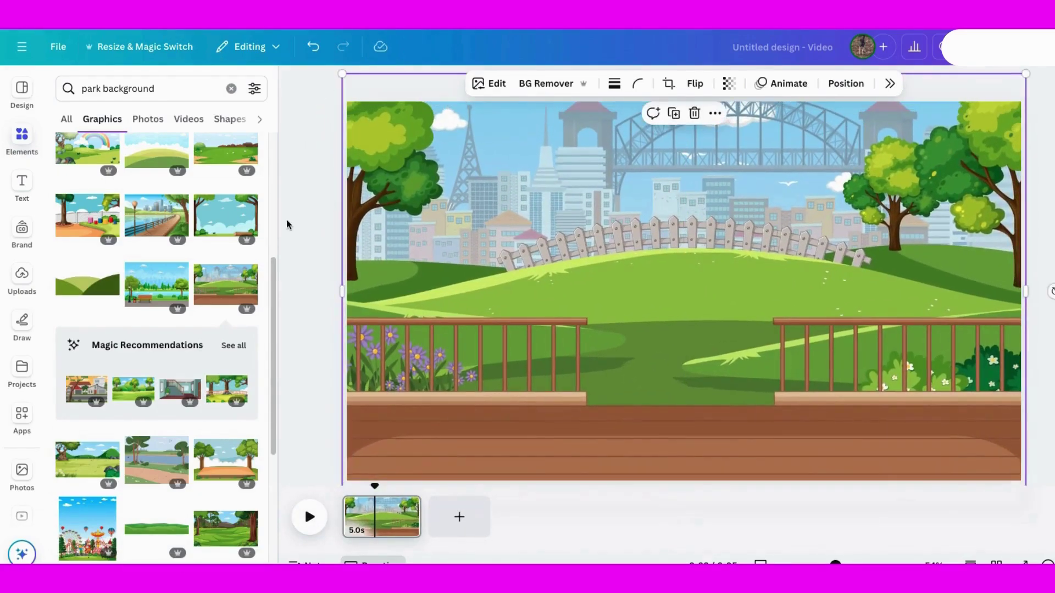
{"action": "left_click", "coordinate": [300, 221]}
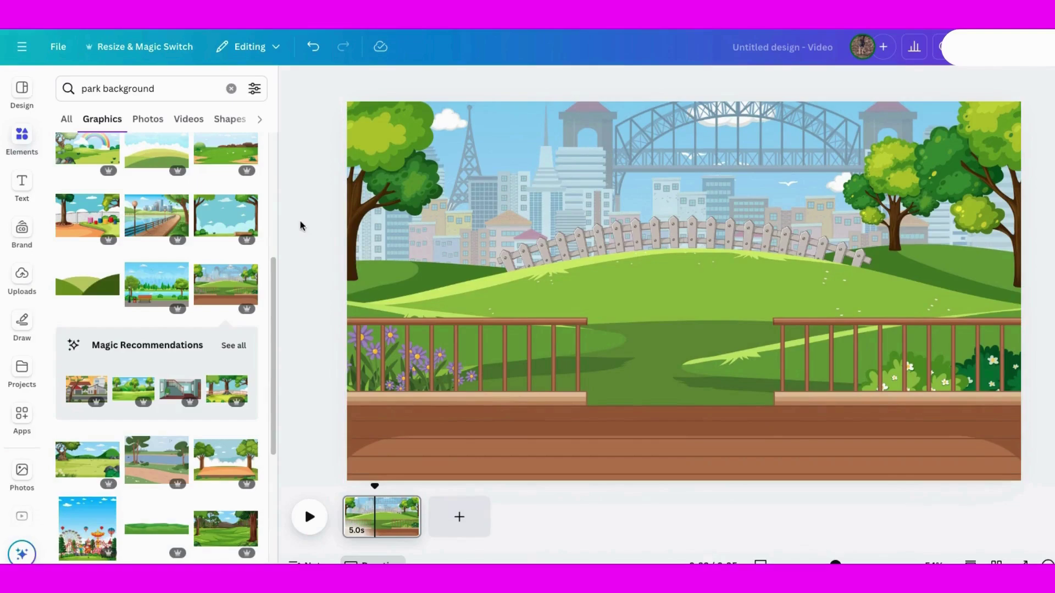
Search Elements for 'walking' and filter the Graphics results to Animated only
{"action": "left_click", "coordinate": [231, 89]}
{"action": "left_click", "coordinate": [104, 83]}
{"action": "type", "text": "walking"}
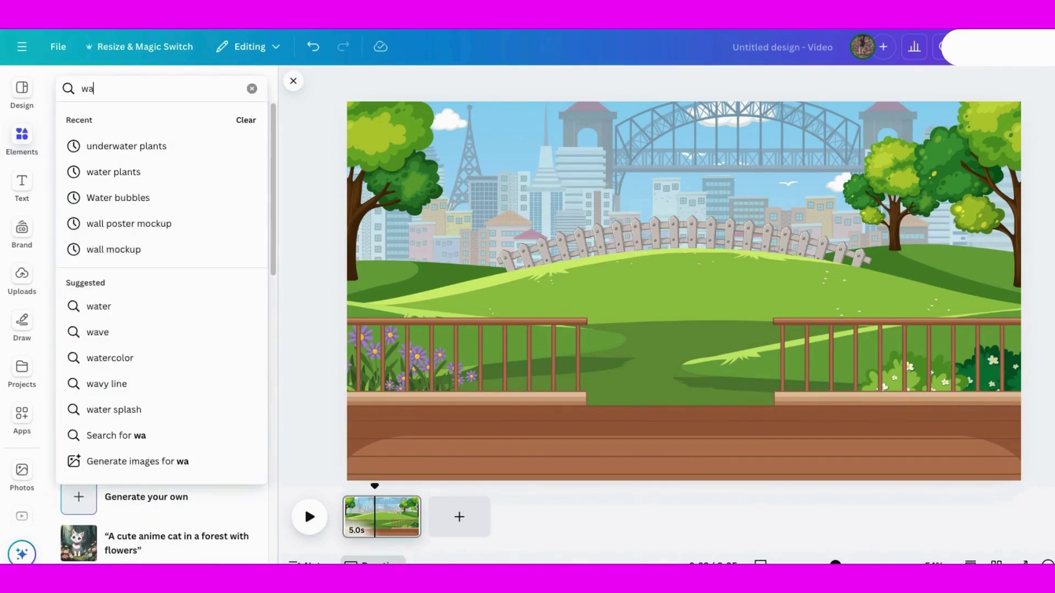
{"action": "key", "text": "Return"}
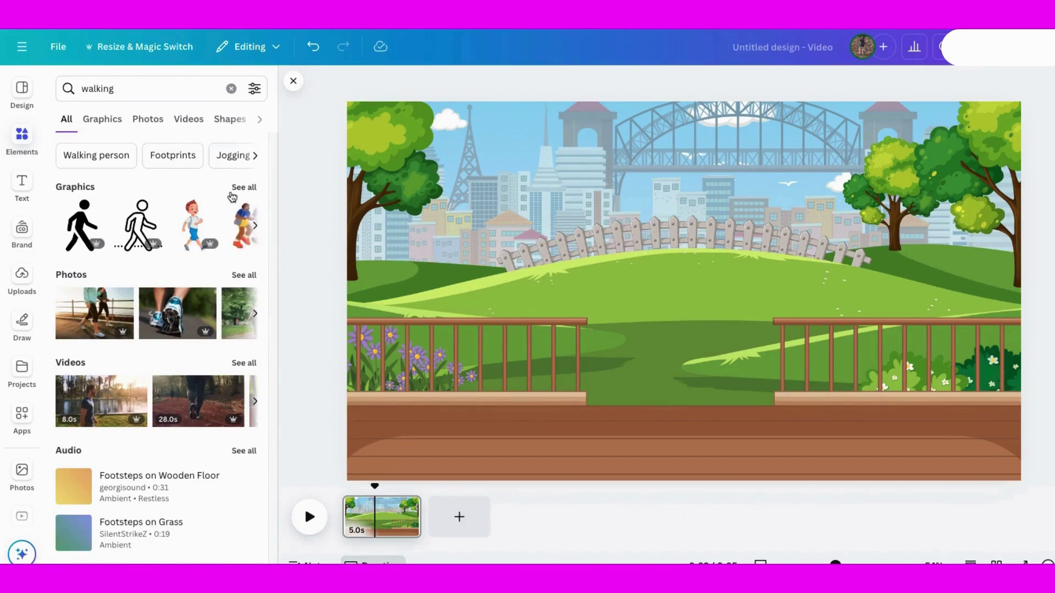
{"action": "left_click", "coordinate": [114, 125]}
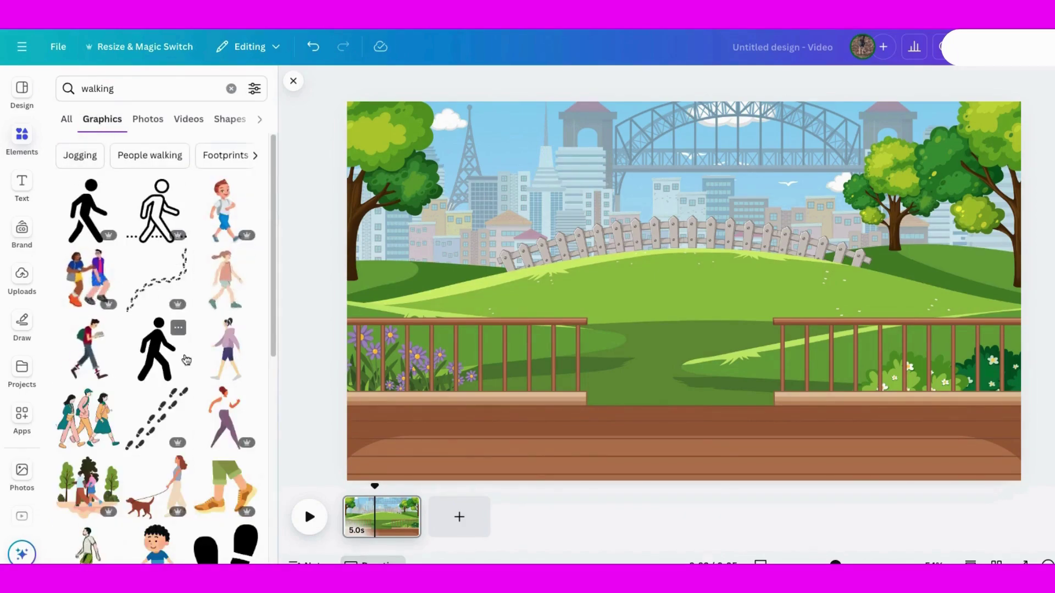
{"action": "scroll", "coordinate": [181, 440], "scroll_direction": "down", "scroll_amount": 2}
{"action": "scroll", "coordinate": [176, 357], "scroll_direction": "up", "scroll_amount": 2}
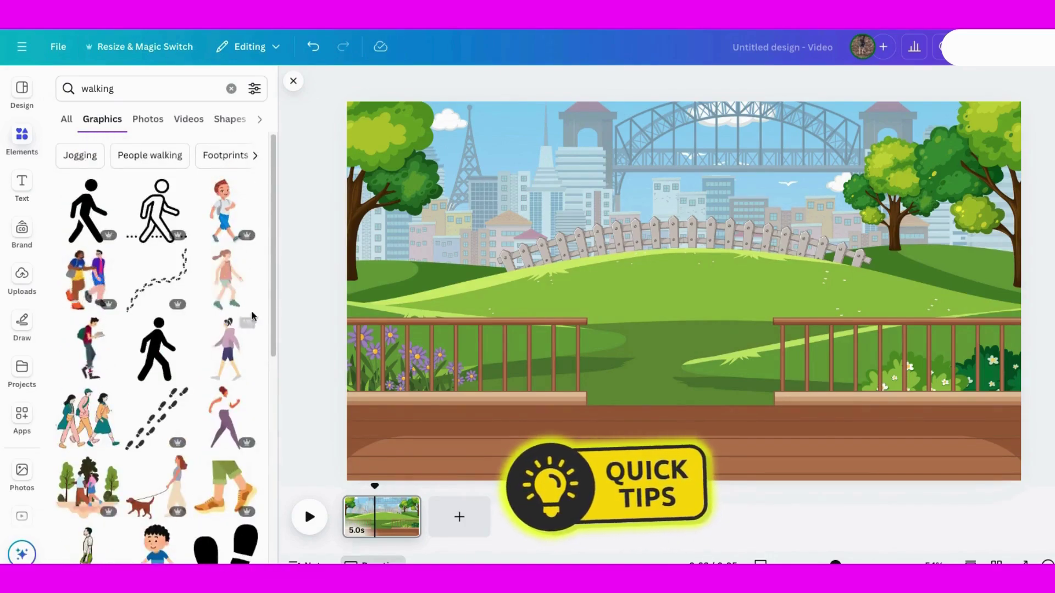
{"action": "left_click", "coordinate": [255, 88]}
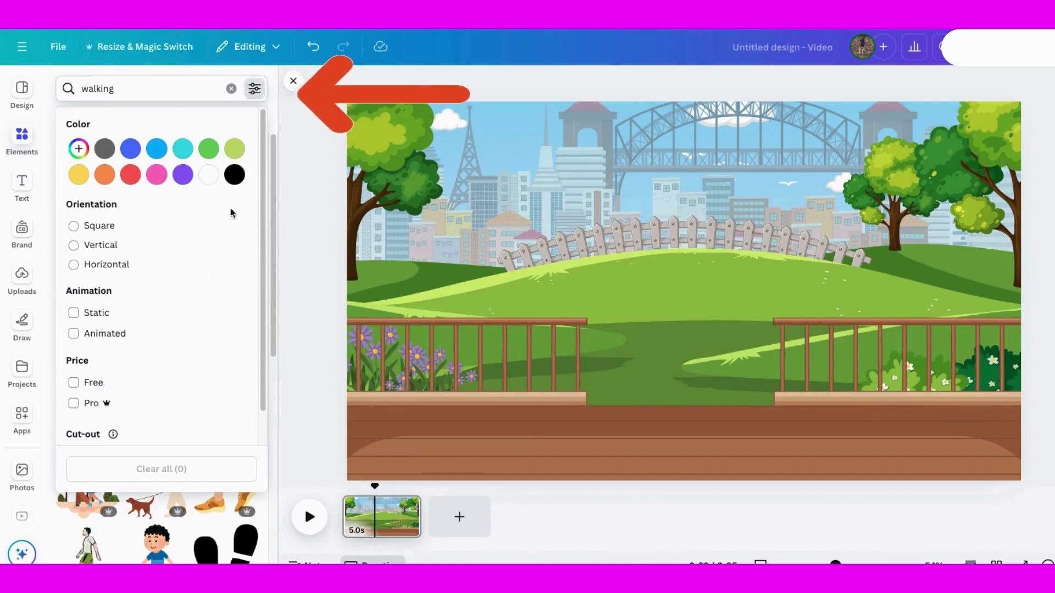
{"action": "left_click", "coordinate": [96, 335]}
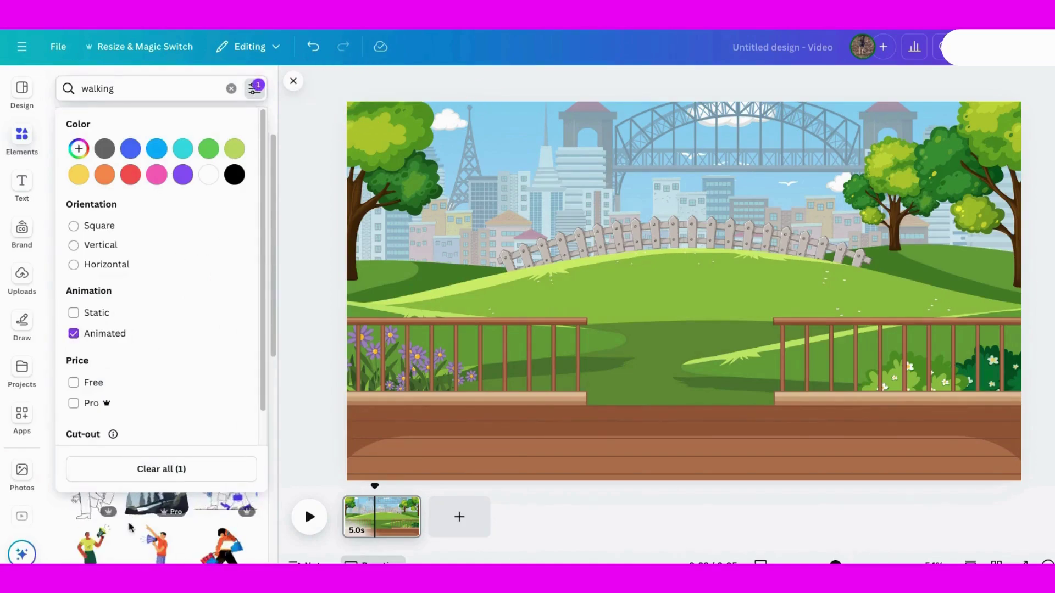
Swap the megaphone man for an animated walking man, sized and placed on the left boardwalk
{"action": "left_click", "coordinate": [146, 538]}
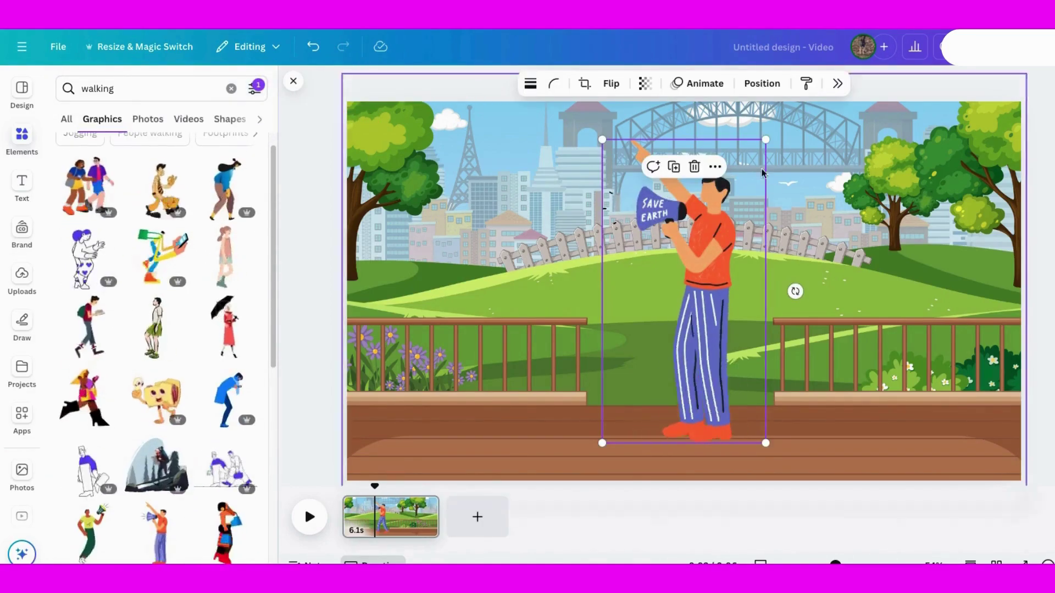
{"action": "left_click", "coordinate": [695, 167]}
{"action": "scroll", "coordinate": [201, 380], "scroll_direction": "down", "scroll_amount": 1}
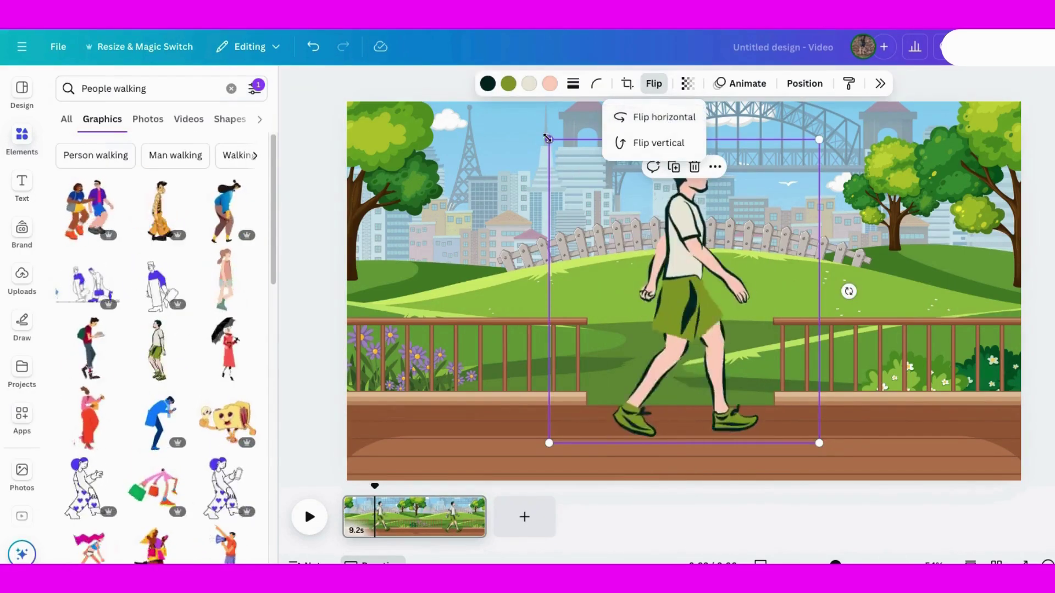
{"action": "left_click_drag", "start_coordinate": [547, 139], "coordinate": [610, 255]}
{"action": "left_click_drag", "start_coordinate": [748, 358], "coordinate": [435, 353]}
{"action": "left_click_drag", "start_coordinate": [507, 257], "coordinate": [542, 212]}
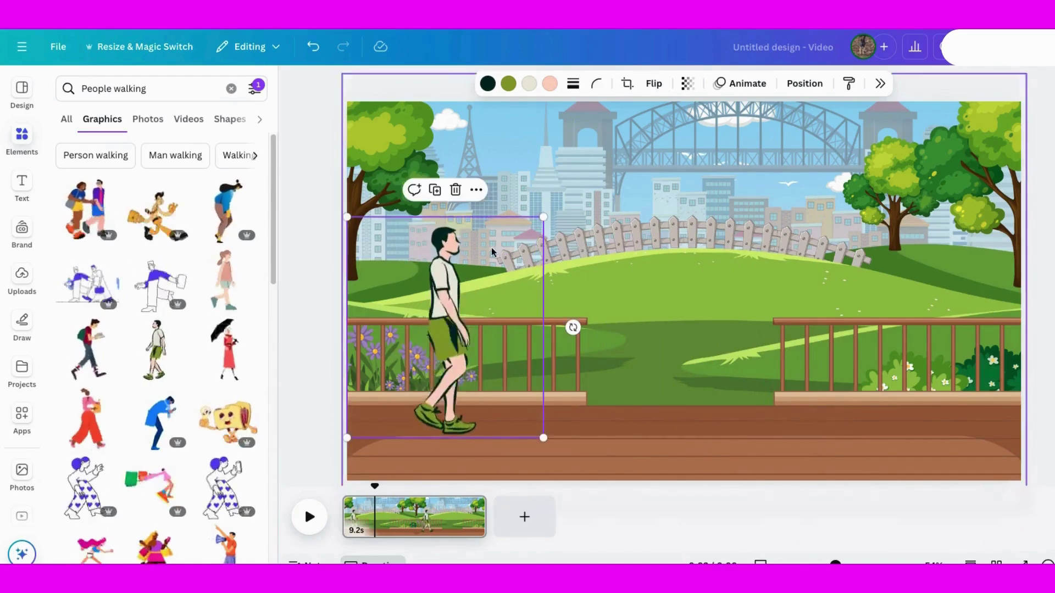
{"action": "left_click_drag", "start_coordinate": [435, 342], "coordinate": [403, 359]}
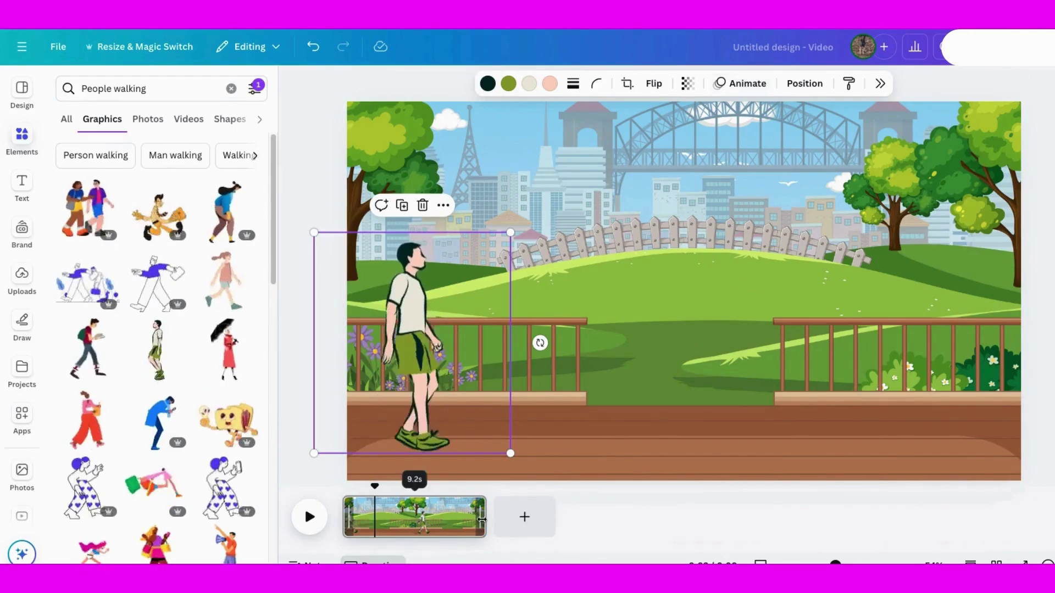
Drag the park scene clip's right edge on the timeline to lengthen it to 15.0s
{"action": "left_click_drag", "start_coordinate": [485, 527], "coordinate": [572, 525]}
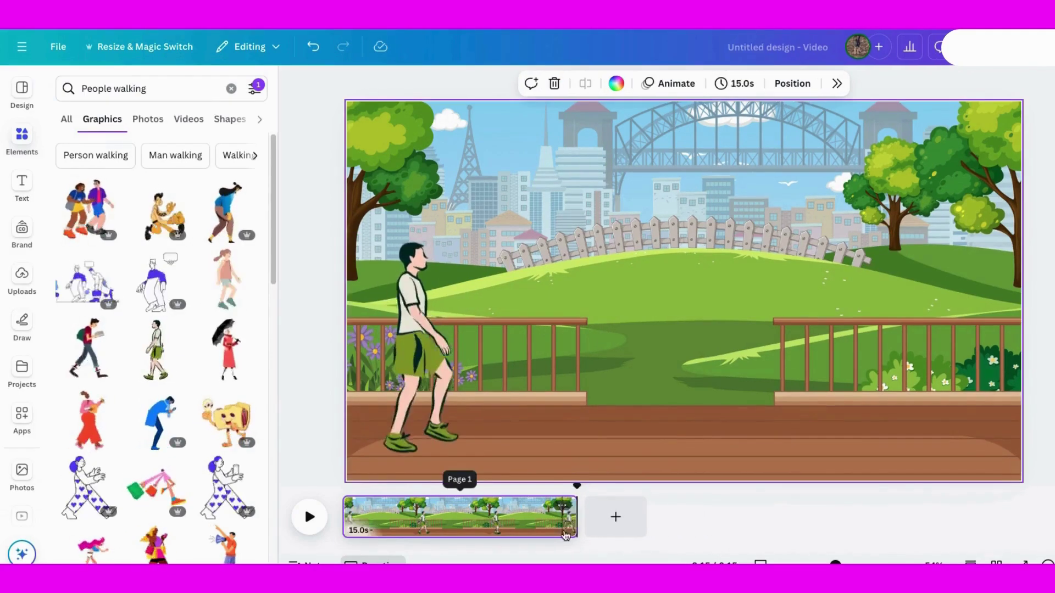
{"action": "left_click_drag", "start_coordinate": [468, 536], "coordinate": [572, 524]}
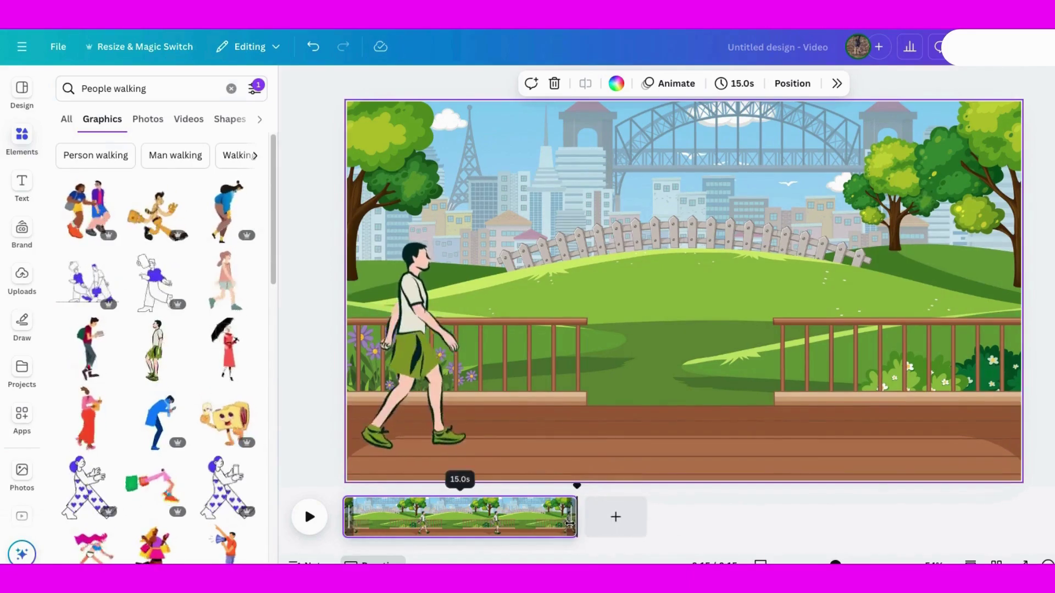
Create a custom animation path dragging the walking man from left to right across the scene
{"action": "left_click", "coordinate": [414, 349]}
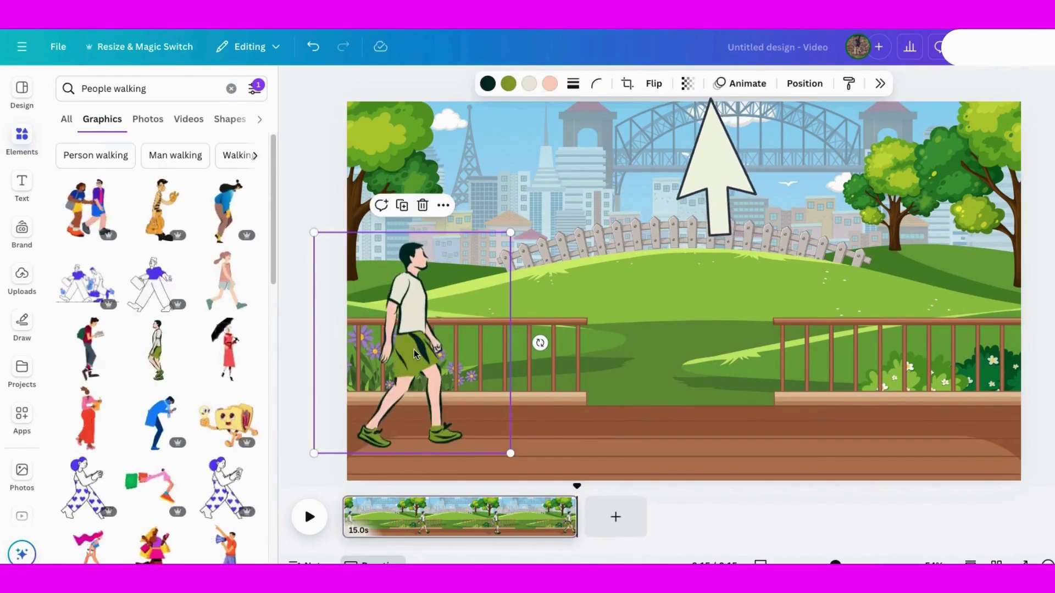
{"action": "left_click", "coordinate": [745, 87]}
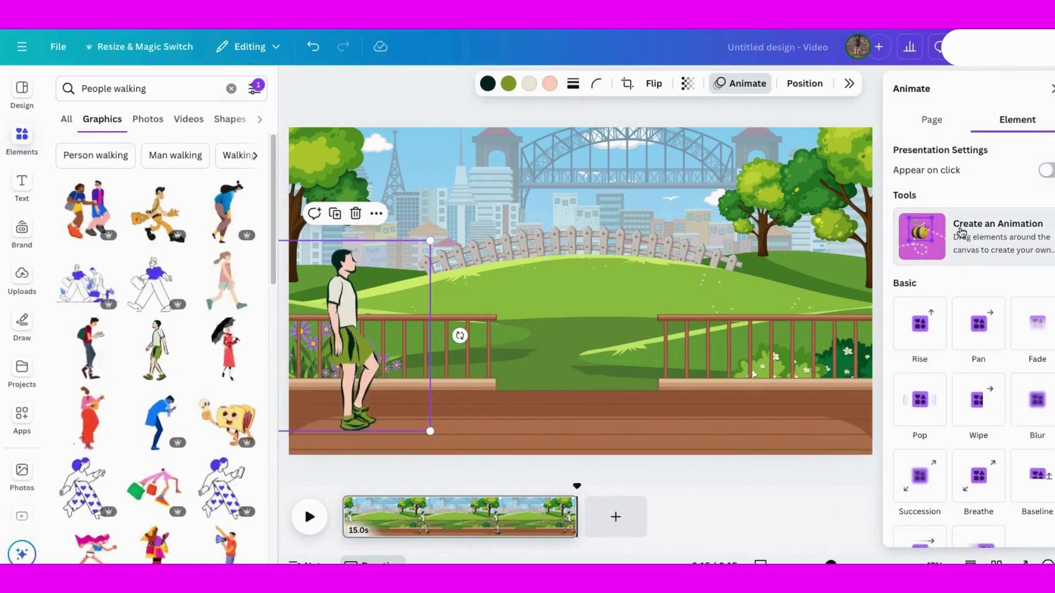
{"action": "left_click", "coordinate": [926, 235]}
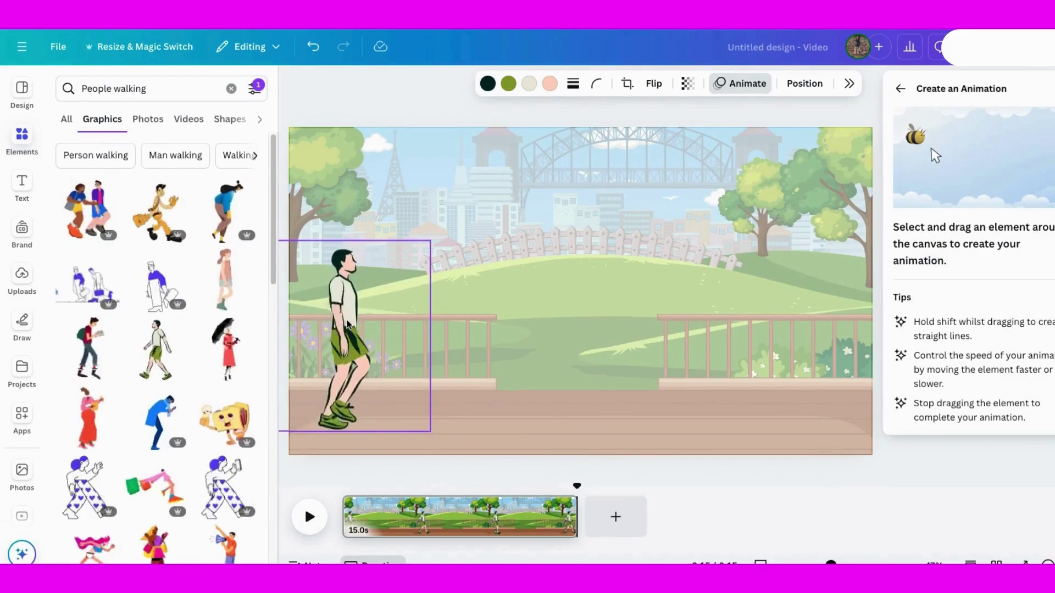
{"action": "mouse_move", "coordinate": [347, 324]}
{"action": "left_mouse_down"}
{"action": "mouse_move", "coordinate": [469, 330]}
{"action": "mouse_move", "coordinate": [707, 315]}
{"action": "mouse_move", "coordinate": [914, 324]}
{"action": "left_mouse_up"}
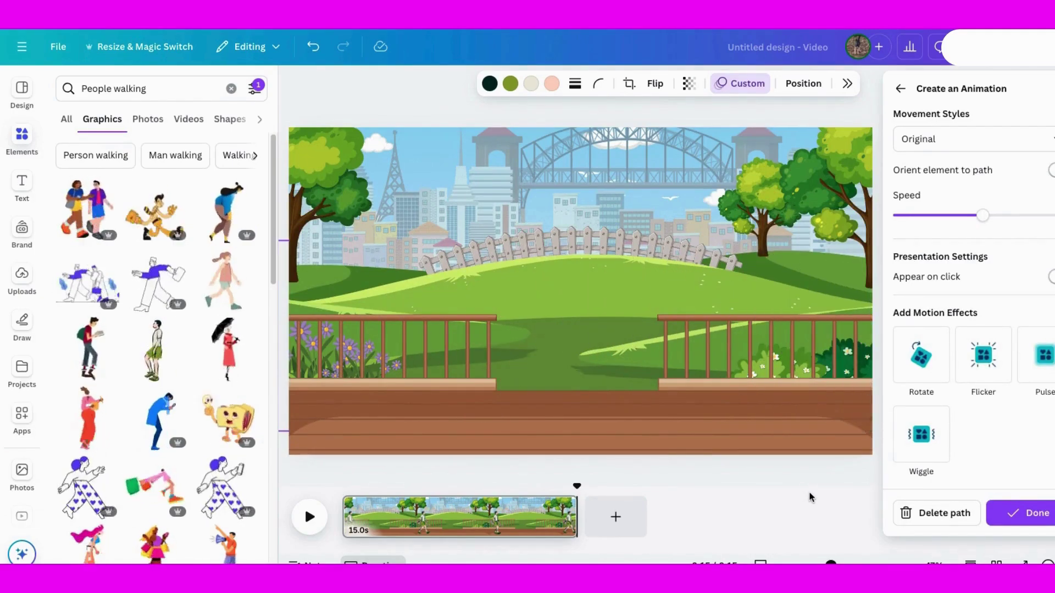
Delete and redraw the walking man's path twice, finishing with one straight left-to-right route
{"action": "left_click", "coordinate": [941, 513]}
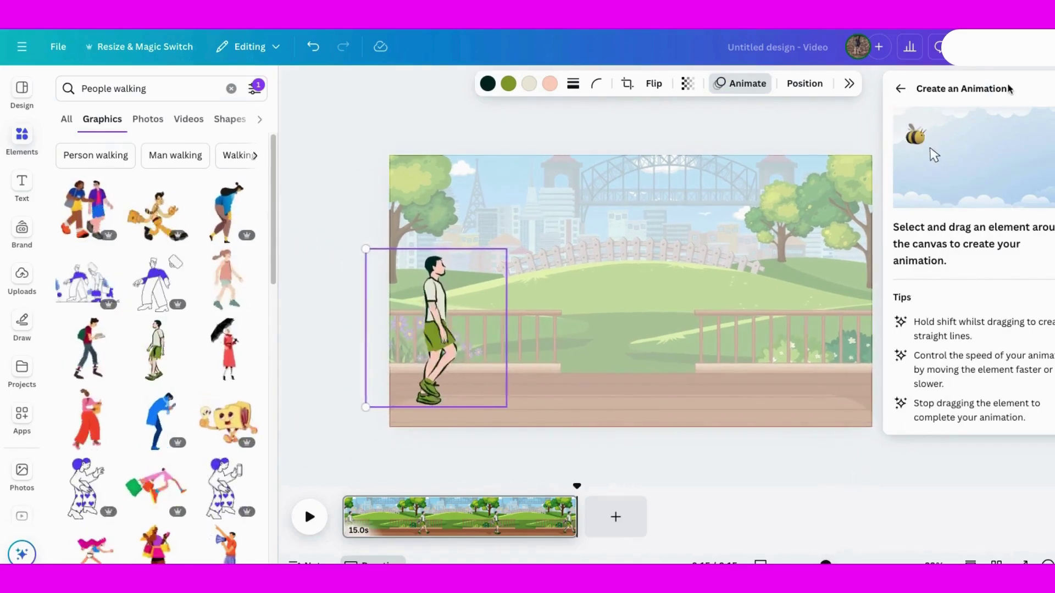
{"action": "left_click_drag", "start_coordinate": [420, 377], "coordinate": [588, 367]}
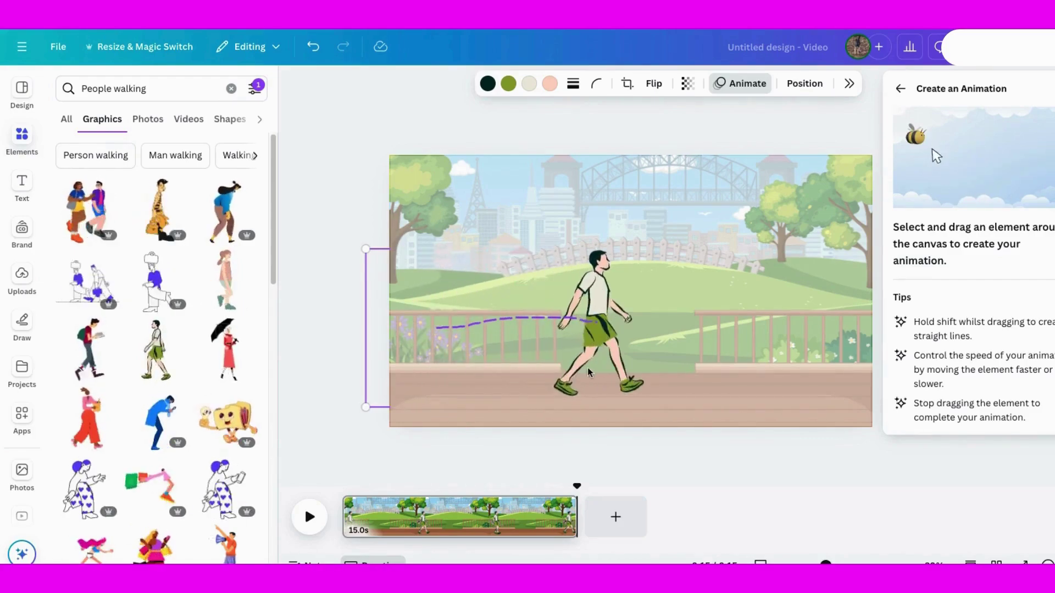
{"action": "left_click_drag", "start_coordinate": [670, 368], "coordinate": [790, 378]}
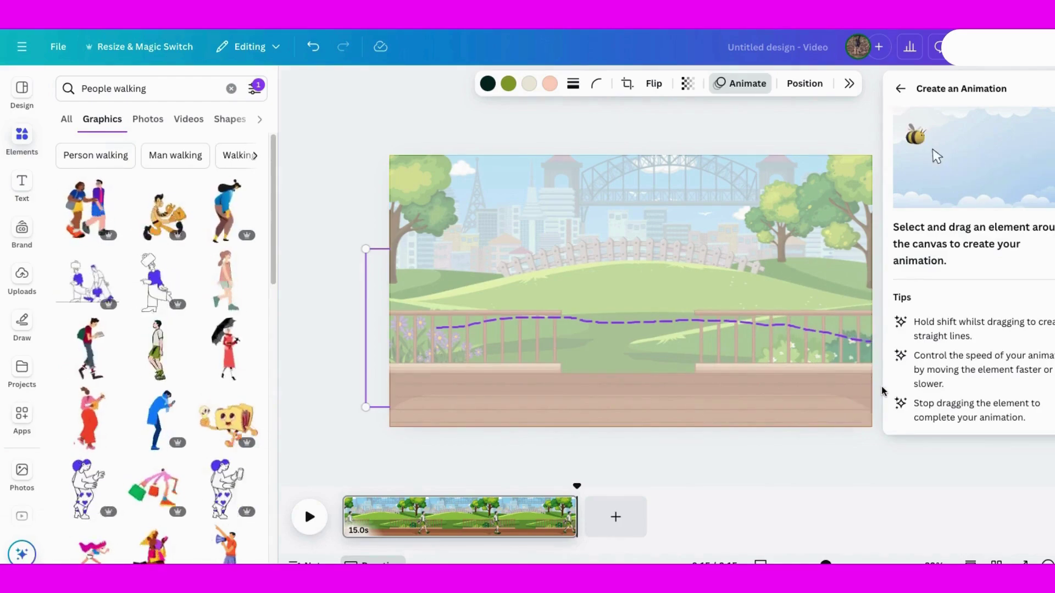
{"action": "left_click_drag", "start_coordinate": [881, 387], "coordinate": [890, 386]}
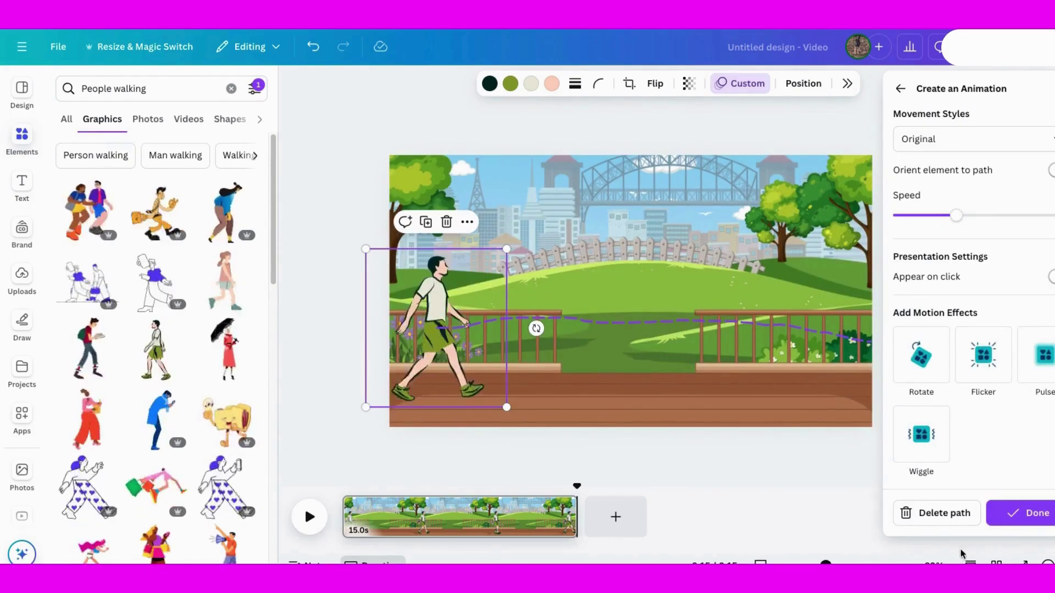
{"action": "left_click", "coordinate": [928, 519]}
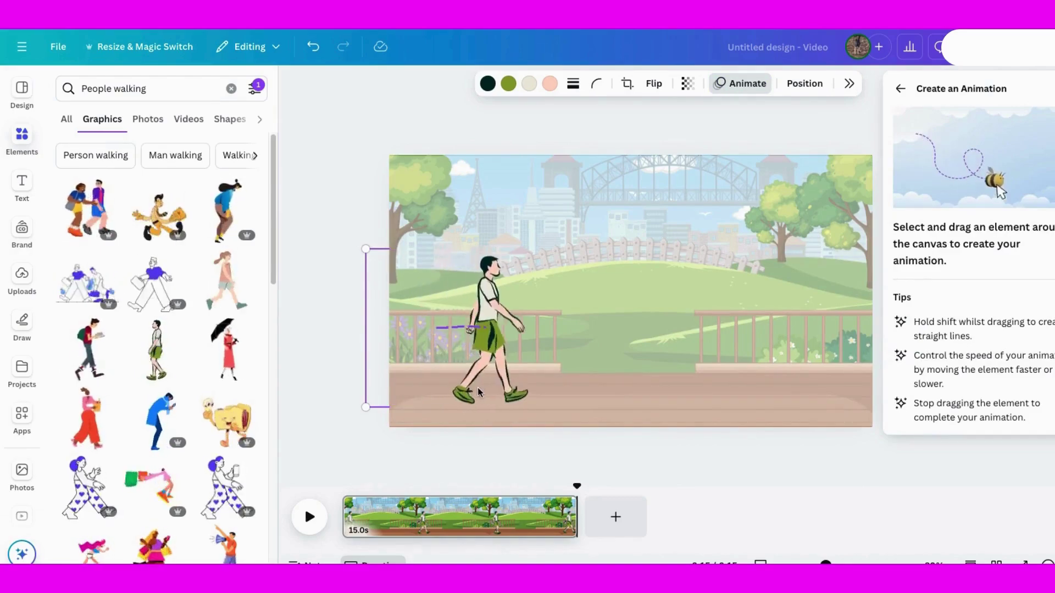
{"action": "left_click_drag", "start_coordinate": [477, 391], "coordinate": [891, 390]}
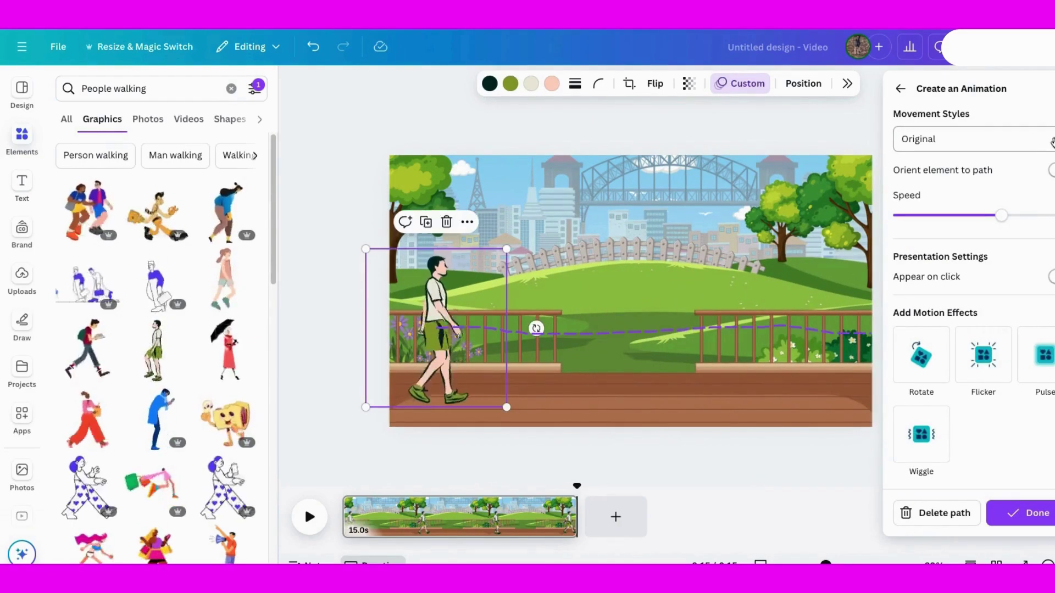
Compare Smooth and Steady movement styles, keep Smooth with slightly lower speed, and apply
{"action": "left_click", "coordinate": [959, 142]}
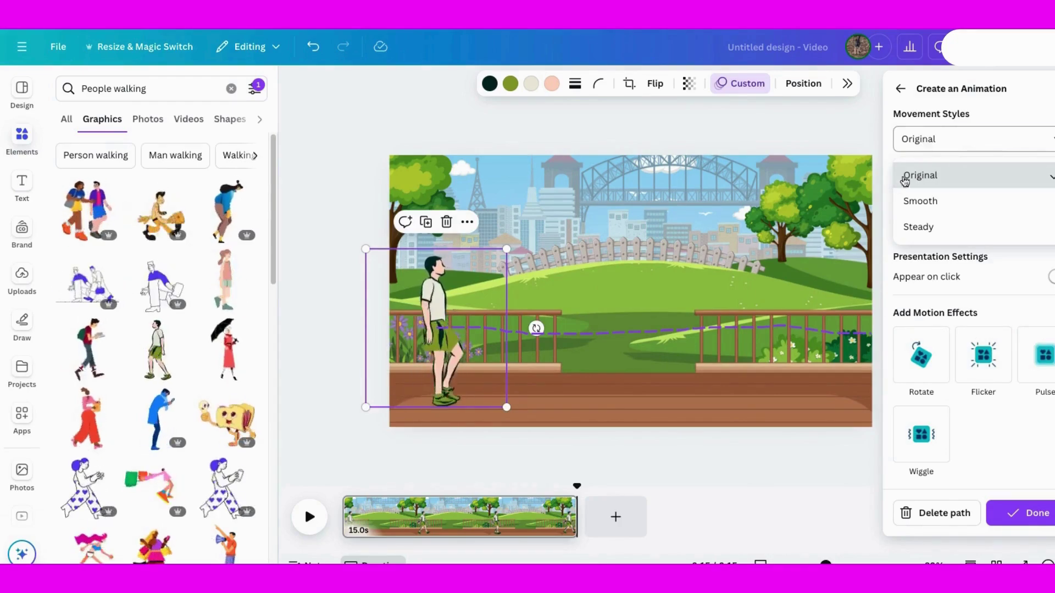
{"action": "left_click", "coordinate": [912, 201]}
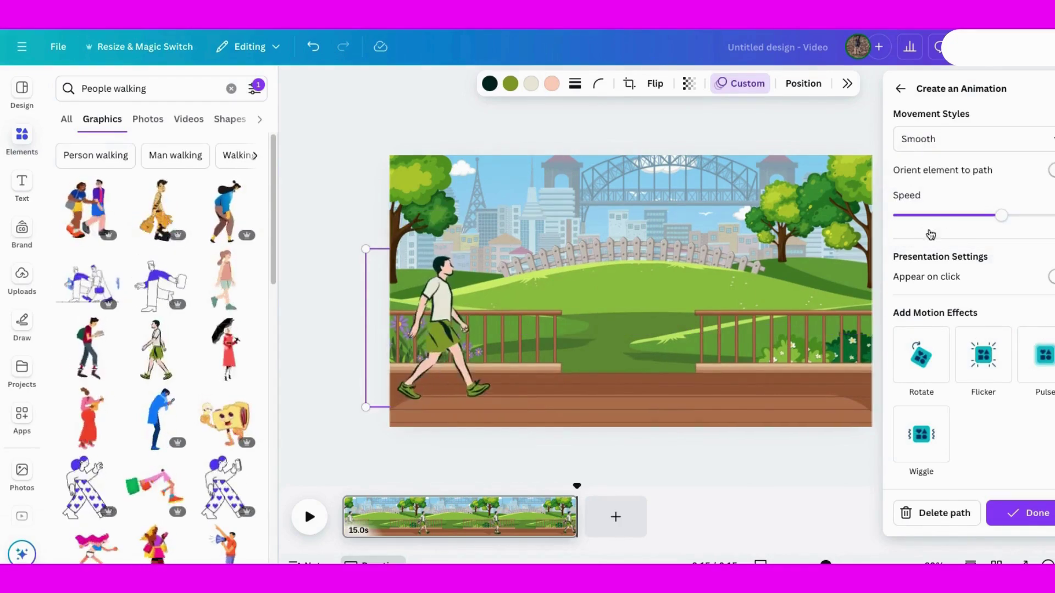
{"action": "left_click_drag", "start_coordinate": [1009, 218], "coordinate": [965, 215]}
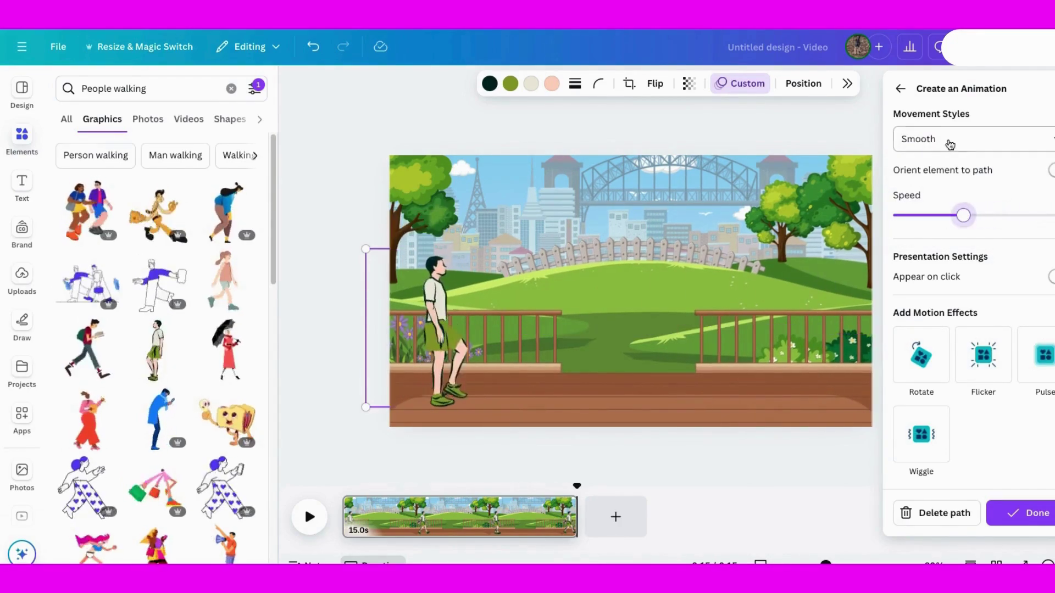
{"action": "left_click", "coordinate": [928, 139]}
{"action": "left_click", "coordinate": [928, 227]}
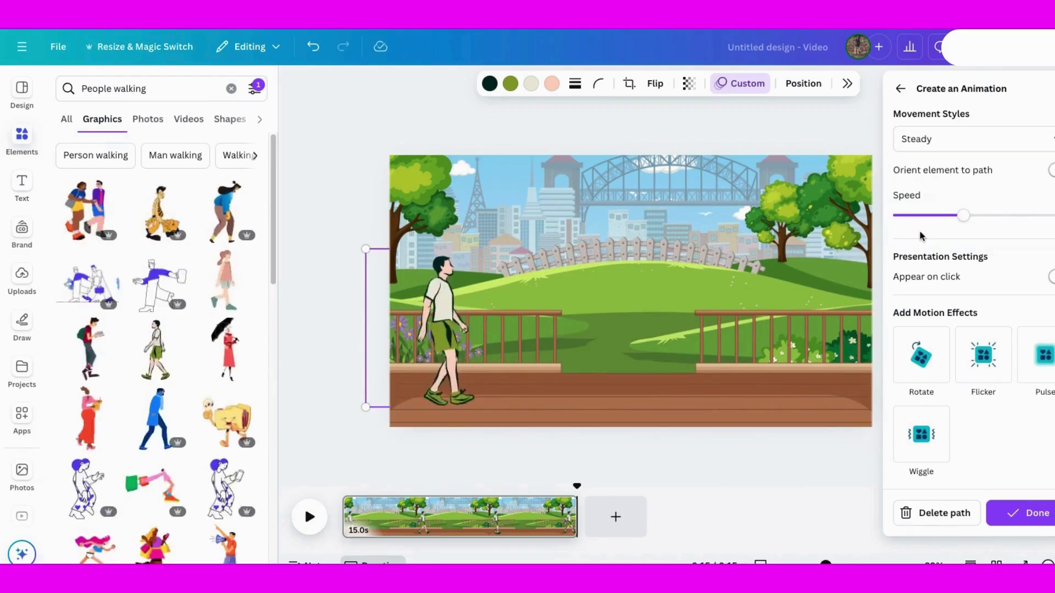
{"action": "left_click", "coordinate": [925, 141]}
{"action": "left_click", "coordinate": [914, 201]}
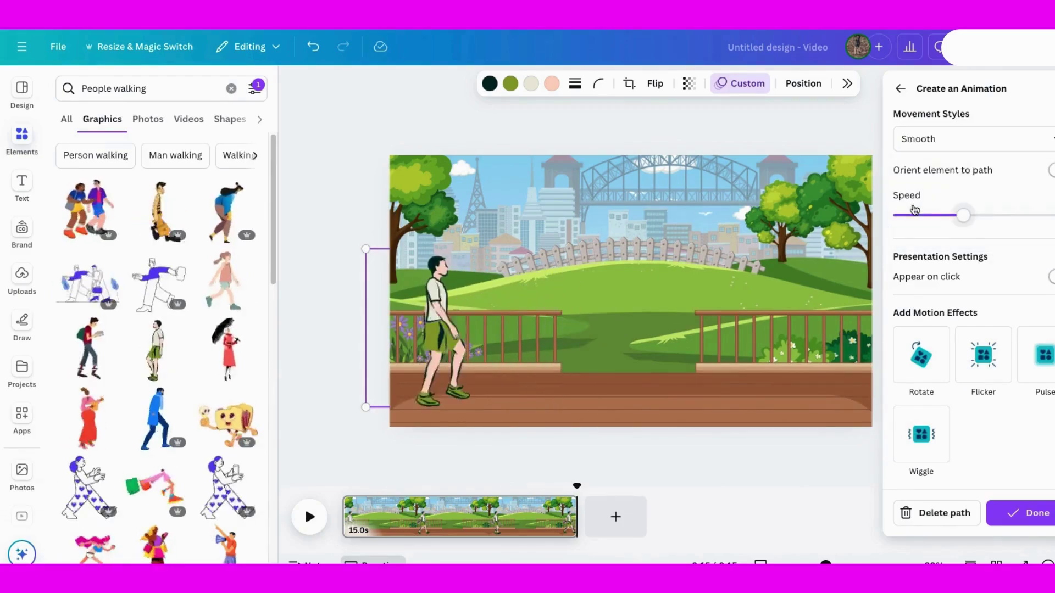
{"action": "left_click", "coordinate": [1027, 514]}
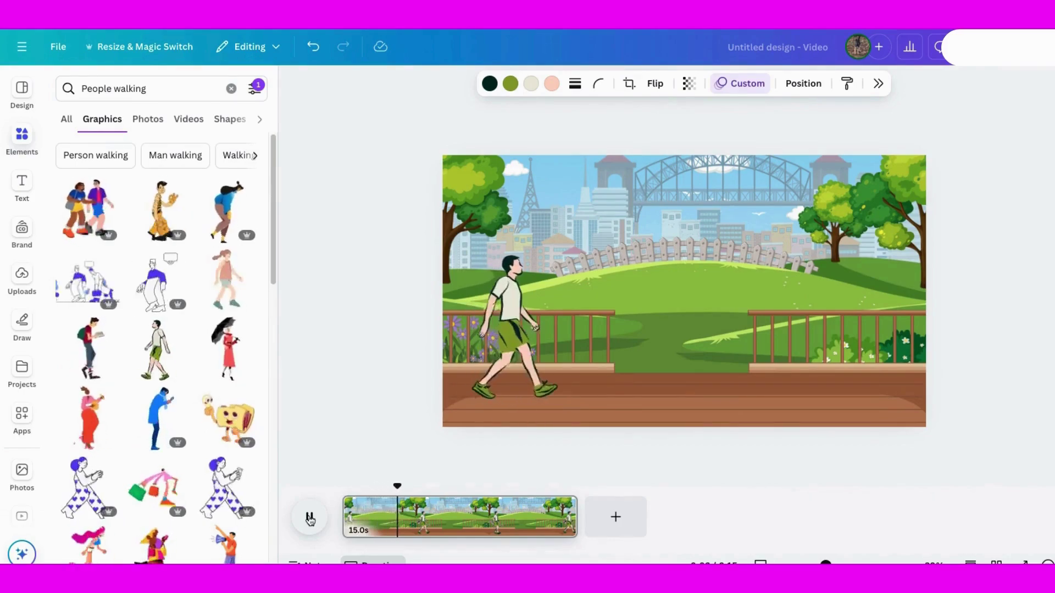
Redraw the man's path to the right edge with Steady movement, apply it, and rewind playback
{"action": "left_click", "coordinate": [553, 407]}
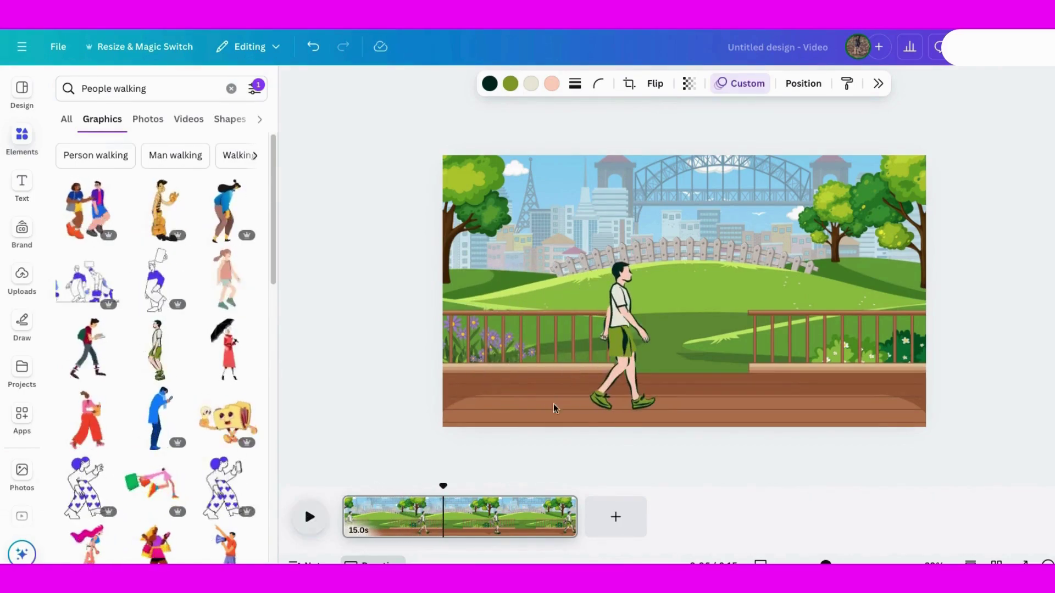
{"action": "left_click", "coordinate": [631, 347]}
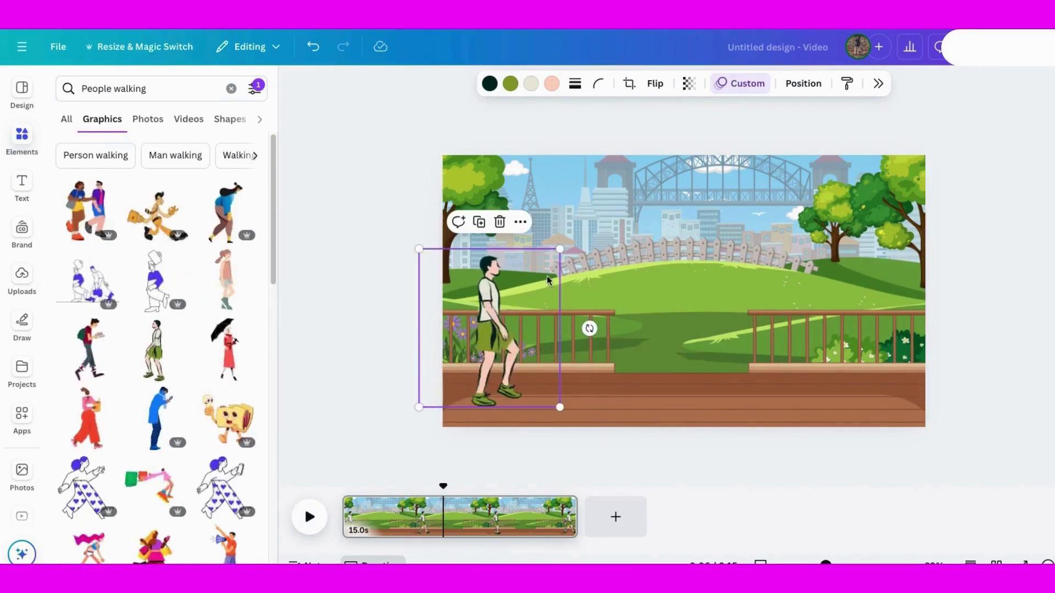
{"action": "left_click", "coordinate": [939, 509]}
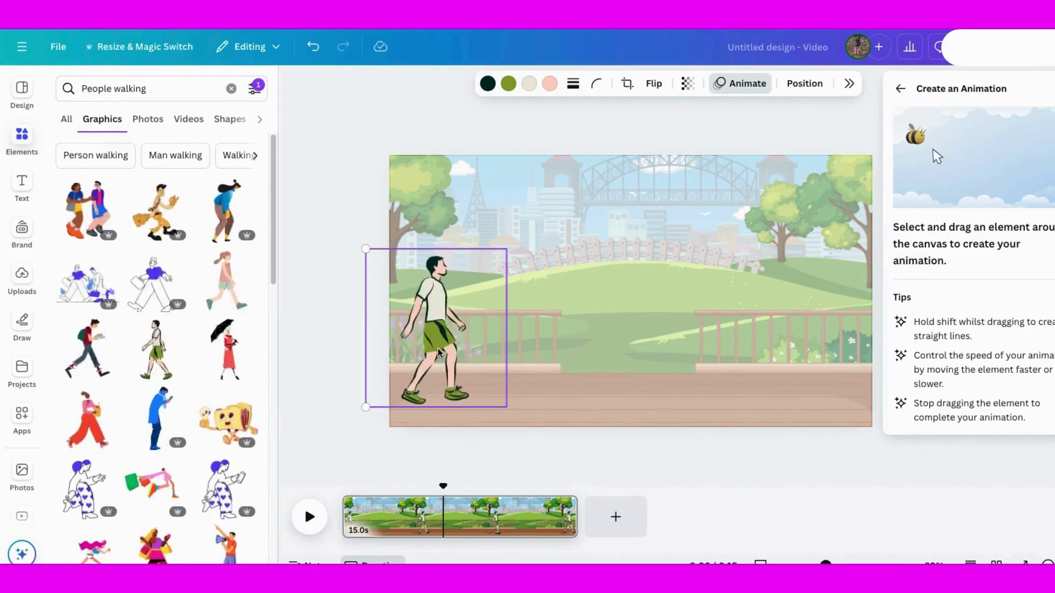
{"action": "left_click_drag", "start_coordinate": [440, 352], "coordinate": [913, 354]}
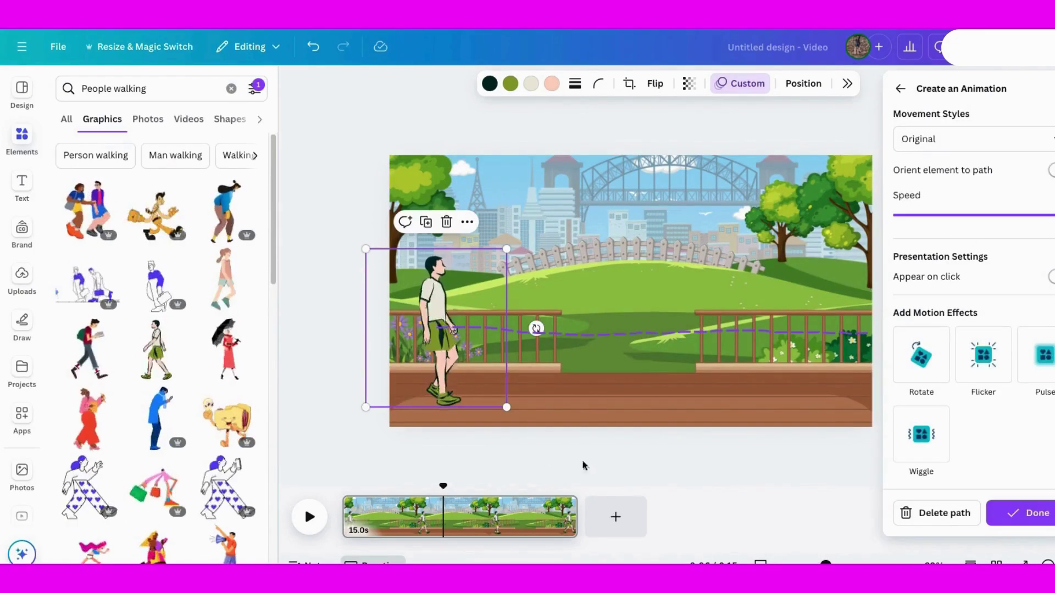
{"action": "left_click", "coordinate": [1017, 135]}
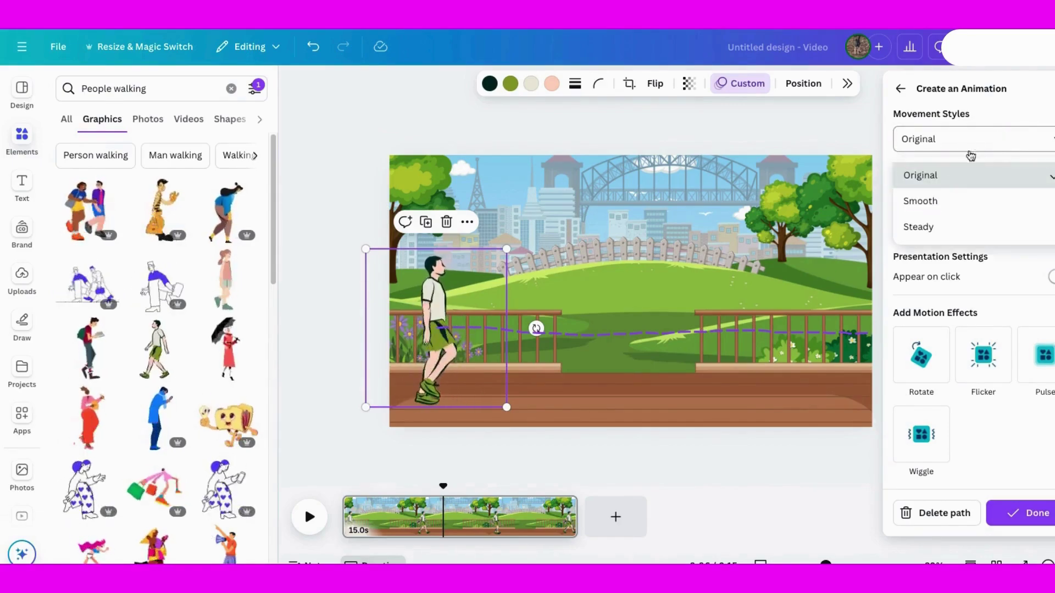
{"action": "left_click", "coordinate": [919, 226]}
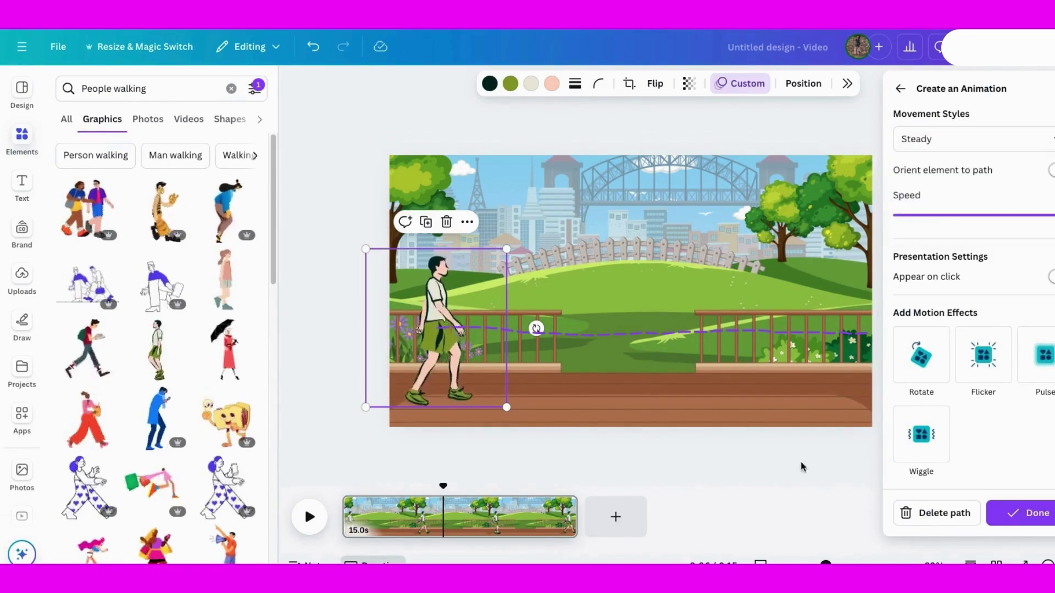
{"action": "left_click", "coordinate": [1027, 513]}
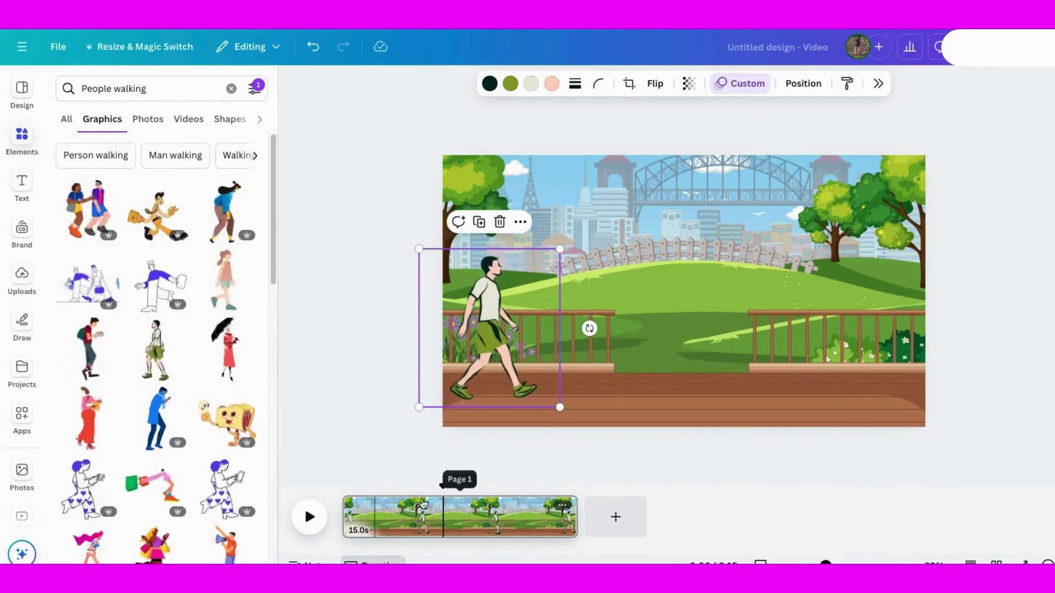
{"action": "left_click_drag", "start_coordinate": [445, 487], "coordinate": [291, 484]}
Lower the walking man's path speed slightly, apply it, and preview the video
{"action": "left_click", "coordinate": [305, 518]}
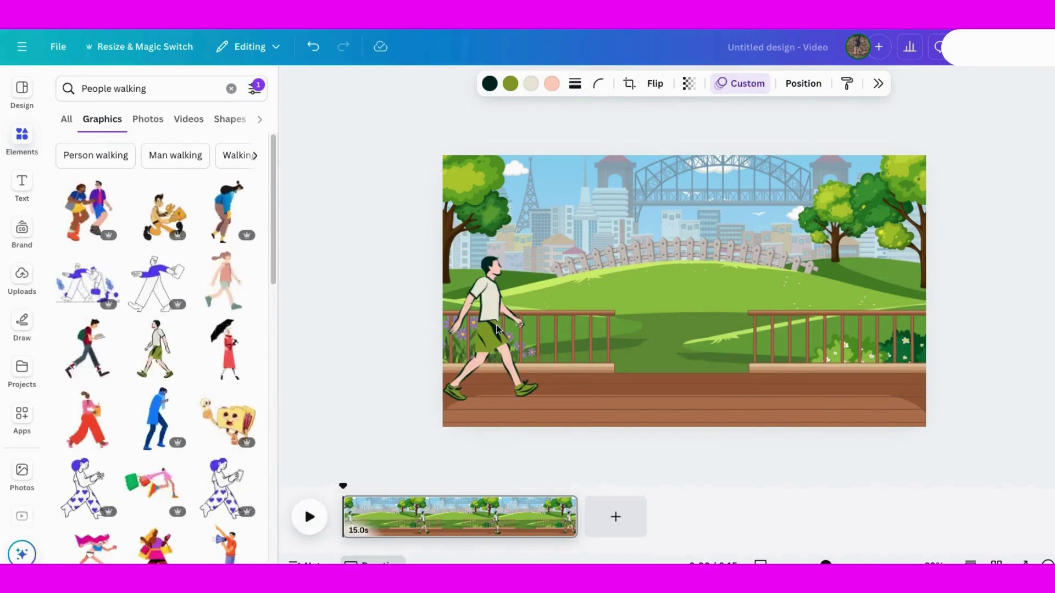
{"action": "left_click", "coordinate": [498, 329]}
{"action": "left_click", "coordinate": [738, 85]}
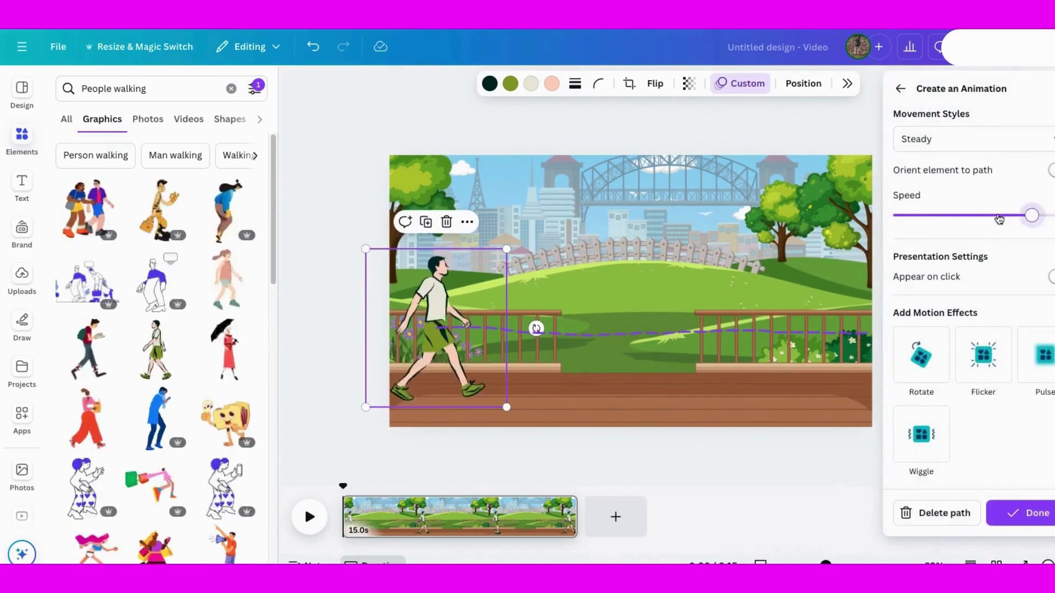
{"action": "left_click_drag", "start_coordinate": [999, 217], "coordinate": [955, 215]}
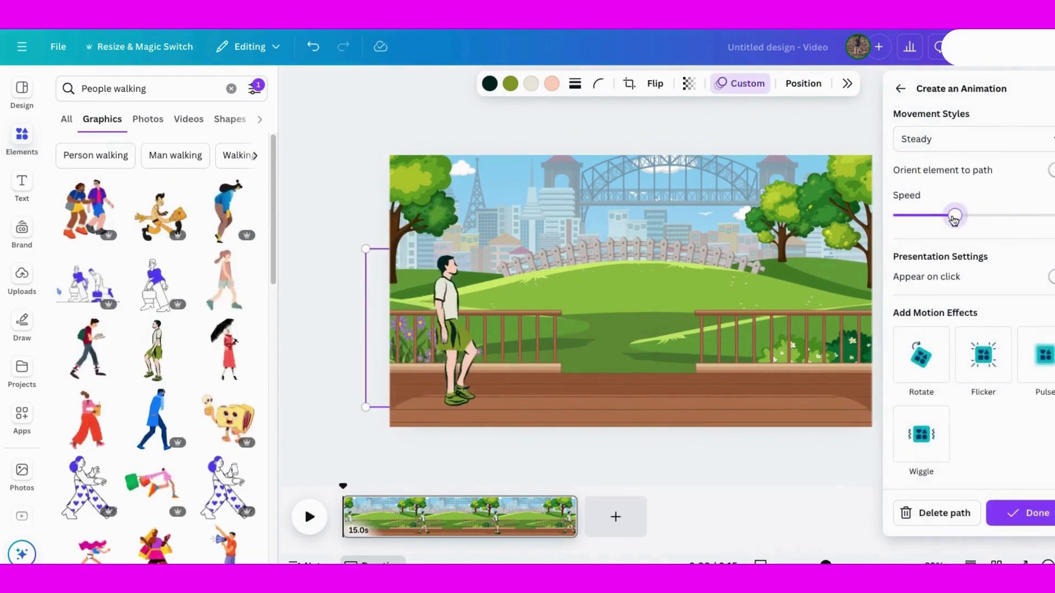
{"action": "left_click", "coordinate": [1033, 514]}
{"action": "key", "text": "space"}
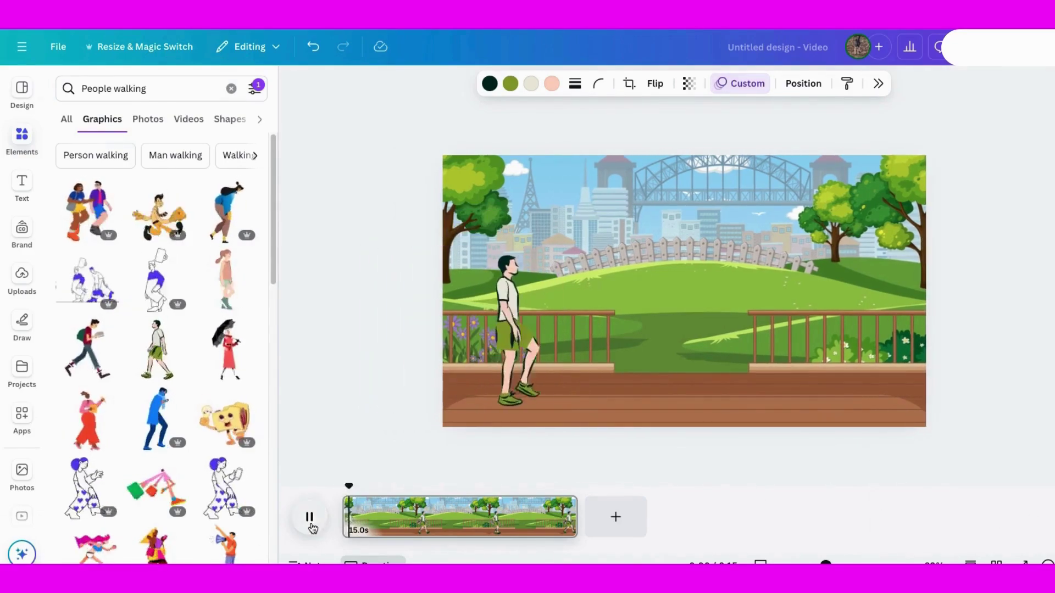
{"action": "left_click", "coordinate": [309, 519]}
{"action": "left_click", "coordinate": [311, 522]}
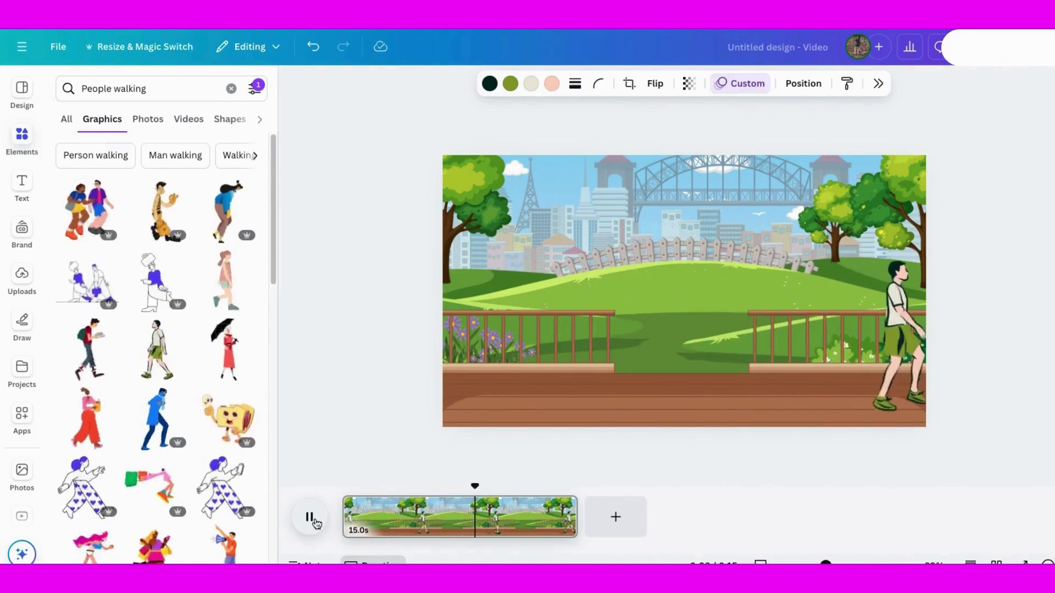
Raise the path speed a little, confirm, and play the walk again
{"action": "left_click", "coordinate": [745, 85]}
{"action": "left_click_drag", "start_coordinate": [954, 216], "coordinate": [973, 215]}
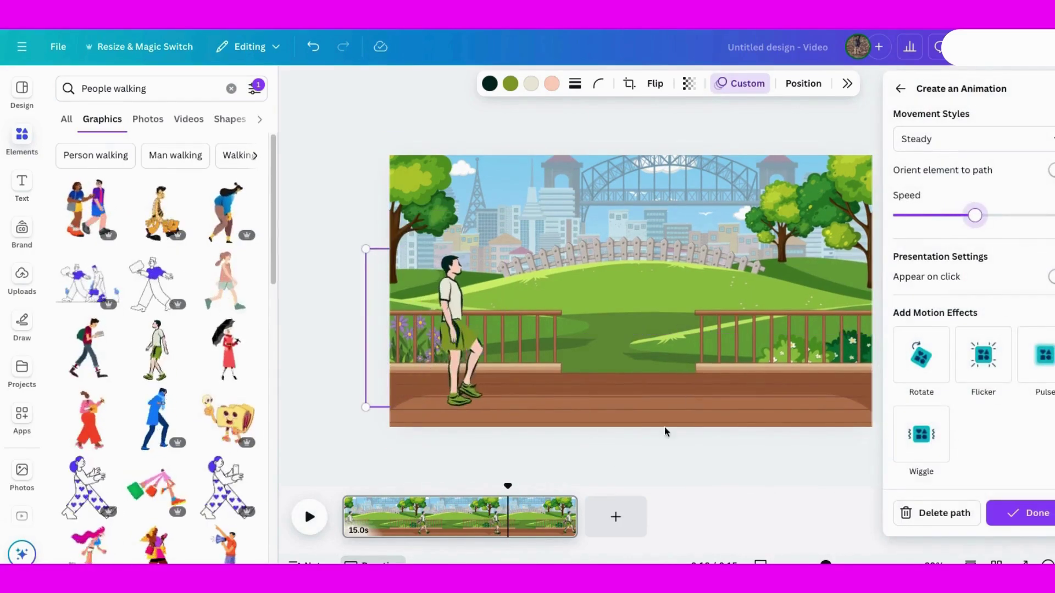
{"action": "left_click", "coordinate": [1035, 513]}
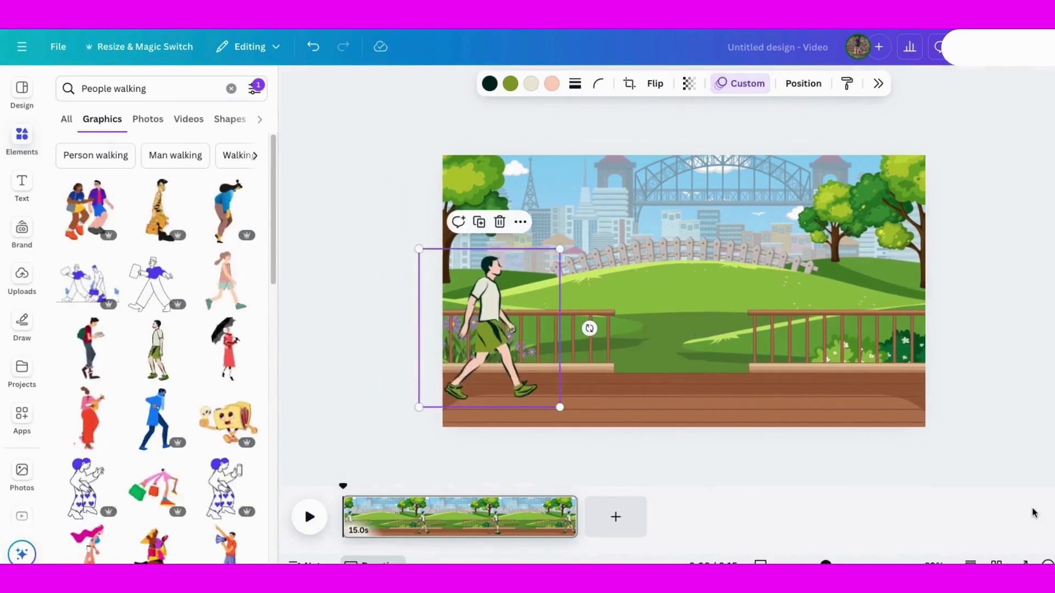
{"action": "left_click", "coordinate": [302, 518]}
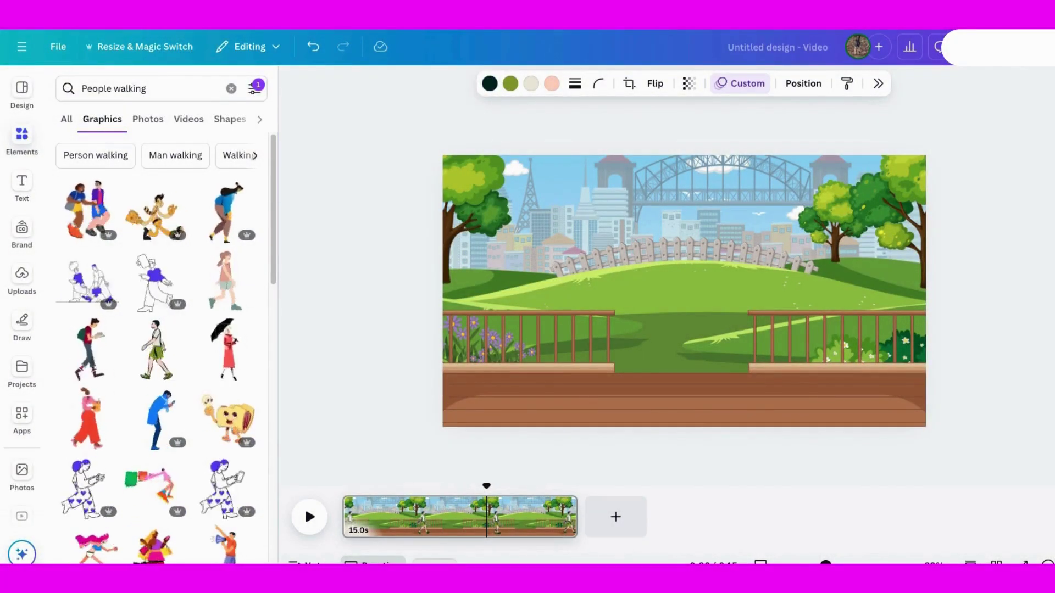
Add a blank page and drop a city street graphic from the 'city background' Graphics results onto it
{"action": "left_click", "coordinate": [445, 522]}
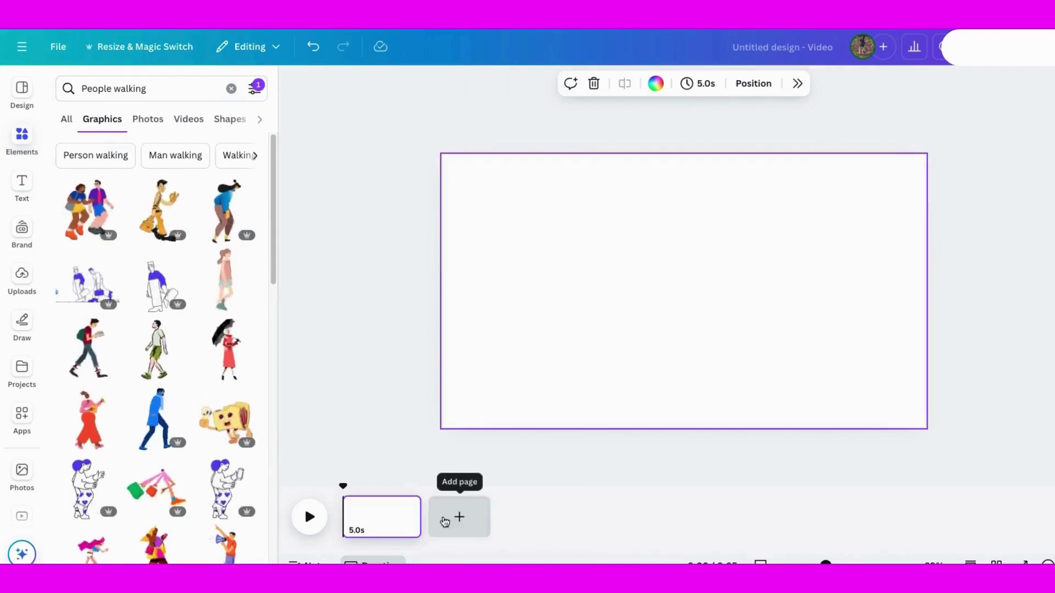
{"action": "left_click", "coordinate": [231, 89]}
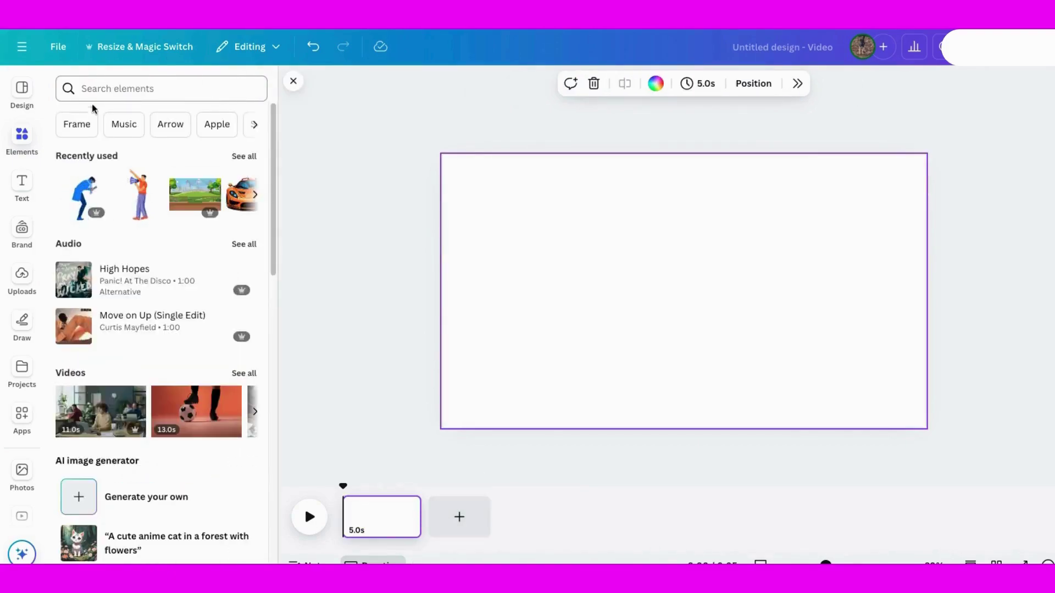
{"action": "left_click", "coordinate": [93, 88]}
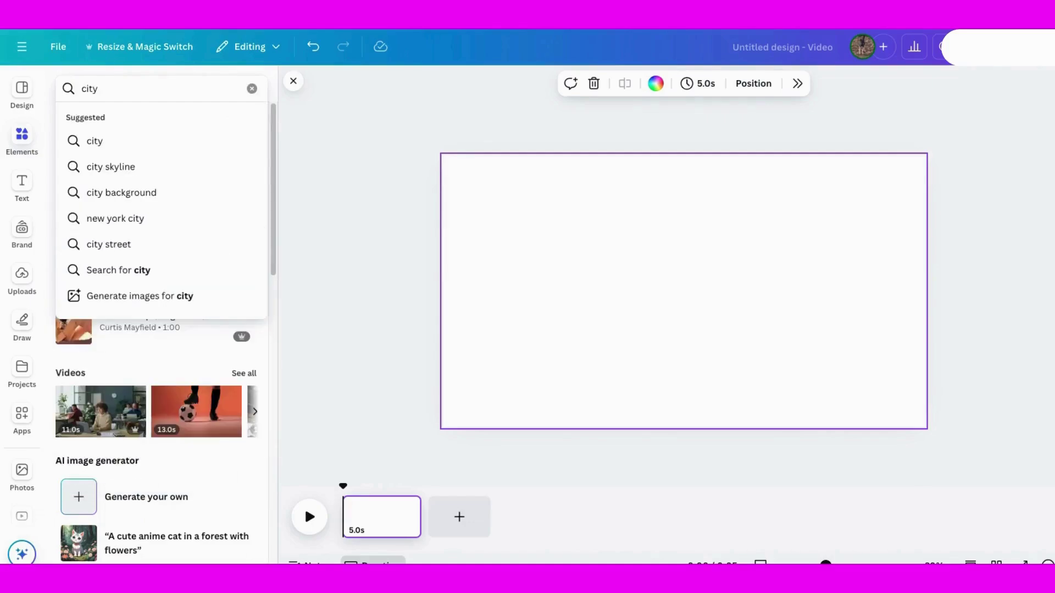
{"action": "left_click", "coordinate": [182, 188]}
{"action": "left_click", "coordinate": [102, 120]}
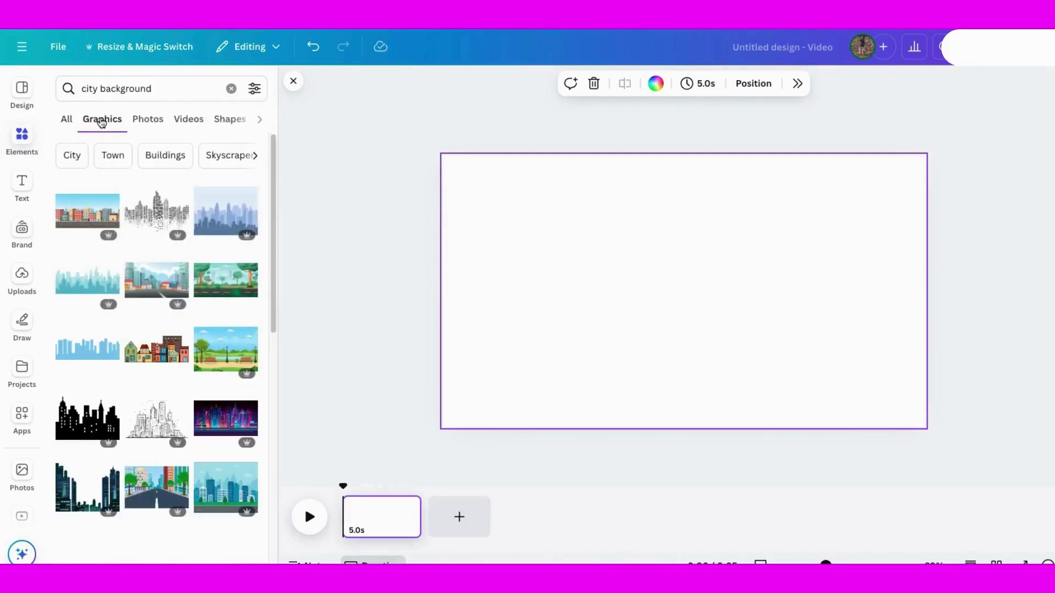
{"action": "scroll", "coordinate": [271, 219], "scroll_direction": "down", "scroll_amount": 10}
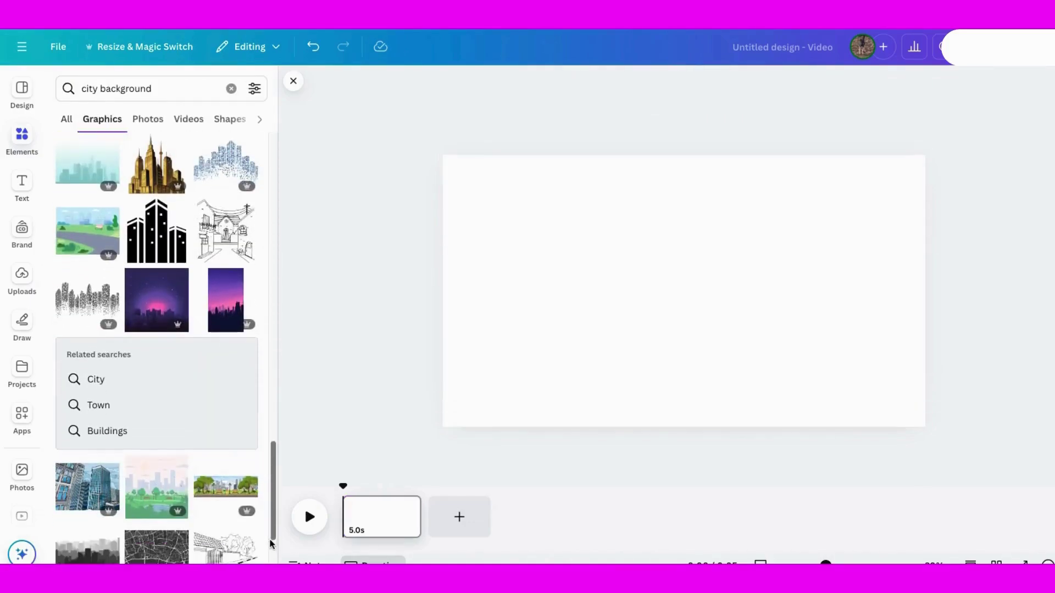
{"action": "scroll", "coordinate": [156, 341], "scroll_direction": "down", "scroll_amount": 3}
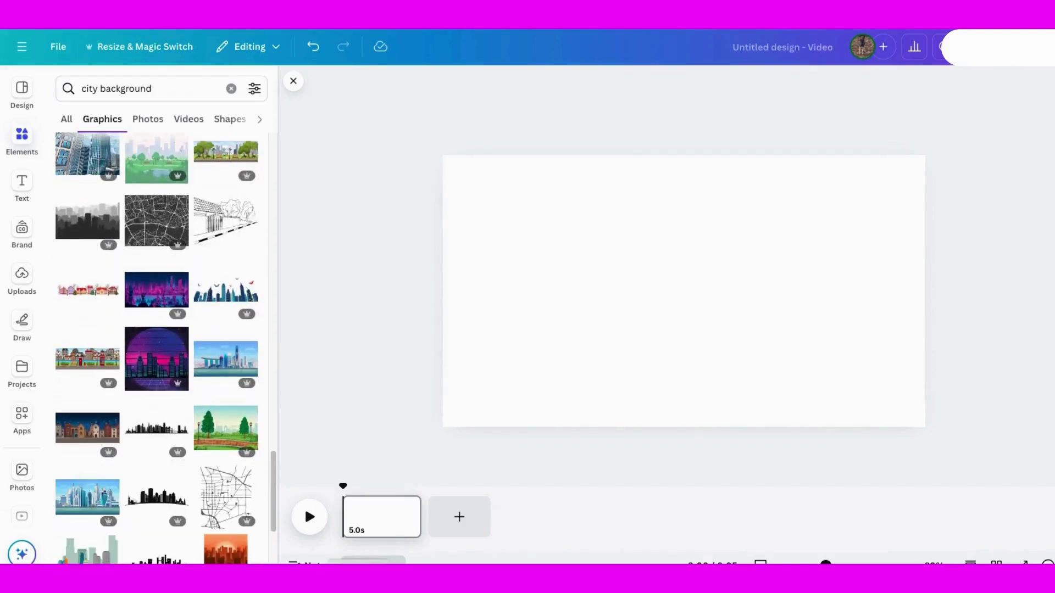
{"action": "left_click_drag", "start_coordinate": [87, 359], "coordinate": [655, 281]}
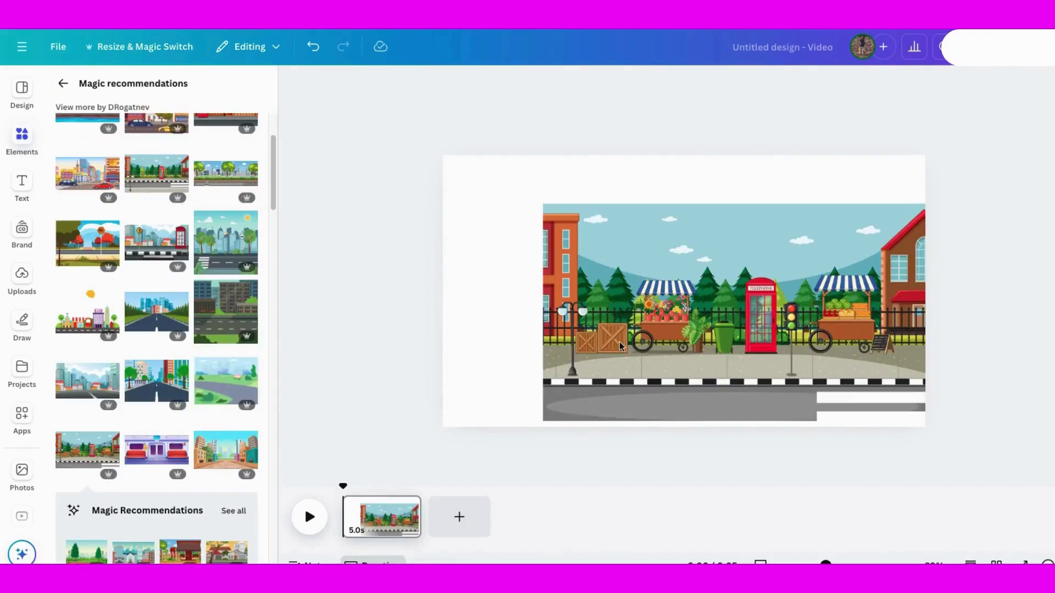
Resize and centre the red-telephone-box street graphic to fill the page
{"action": "left_click", "coordinate": [549, 207]}
{"action": "left_click_drag", "start_coordinate": [580, 253], "coordinate": [581, 258]}
{"action": "left_click_drag", "start_coordinate": [551, 211], "coordinate": [415, 129]}
{"action": "left_click_drag", "start_coordinate": [558, 235], "coordinate": [561, 236]}
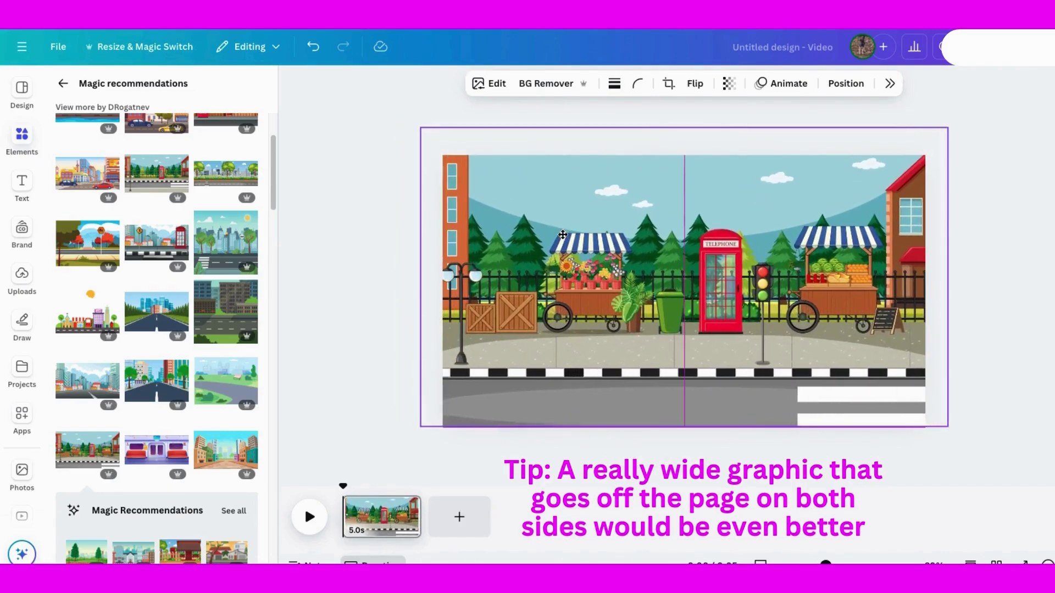
{"action": "left_click_drag", "start_coordinate": [416, 127], "coordinate": [438, 141]}
{"action": "left_click_drag", "start_coordinate": [515, 194], "coordinate": [504, 194]}
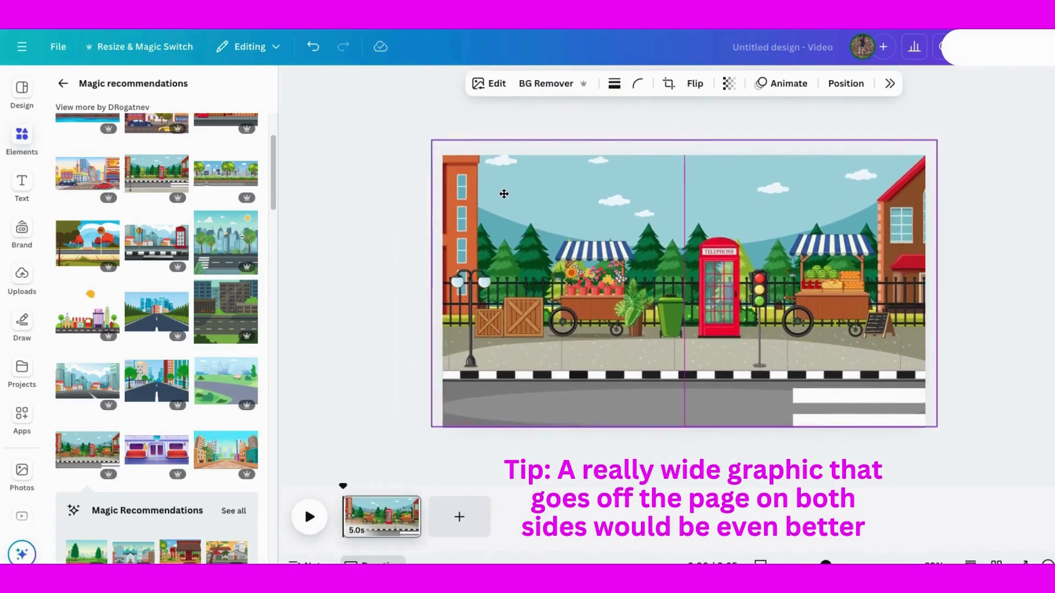
{"action": "left_click", "coordinate": [362, 414]}
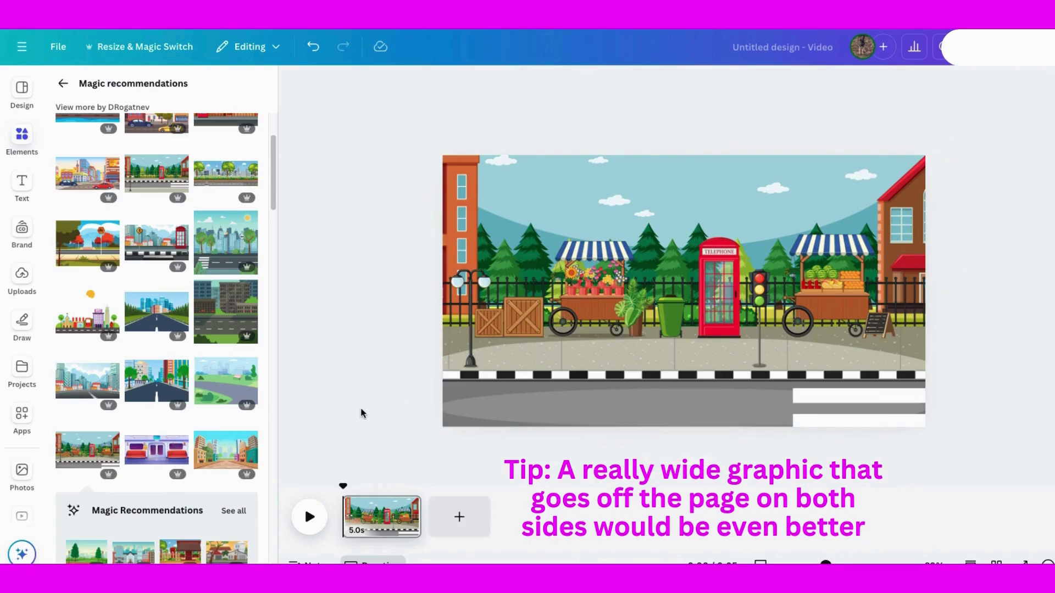
Replace the 'Town' search with 'walking' and filter the results to animated graphics
{"action": "left_click", "coordinate": [62, 85]}
{"action": "left_click_drag", "start_coordinate": [130, 89], "coordinate": [71, 81]}
{"action": "type", "text": "walking"}
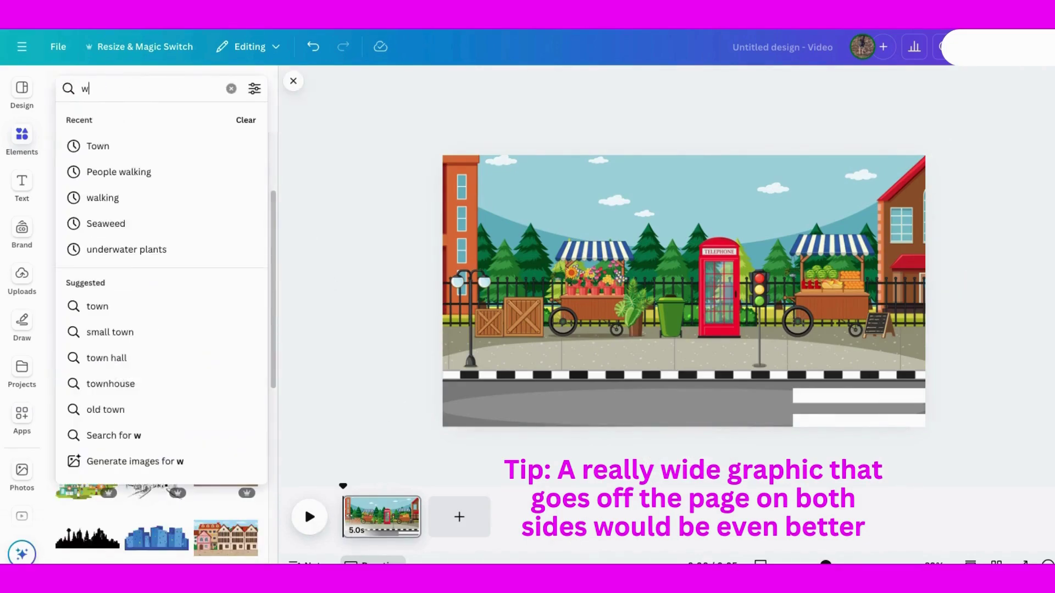
{"action": "key", "text": "Return"}
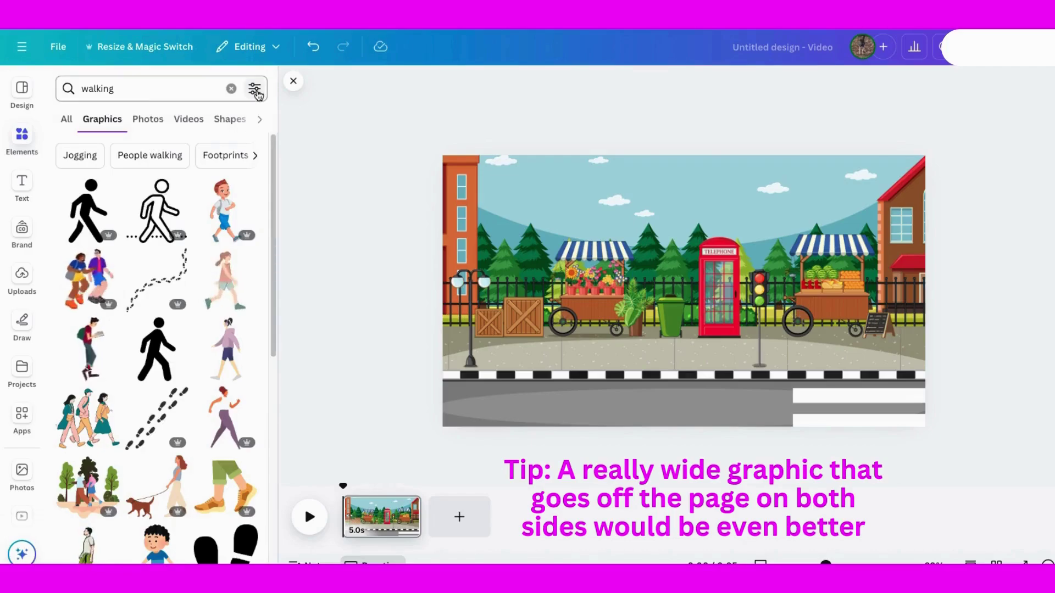
{"action": "left_click", "coordinate": [256, 91]}
{"action": "left_click", "coordinate": [90, 335]}
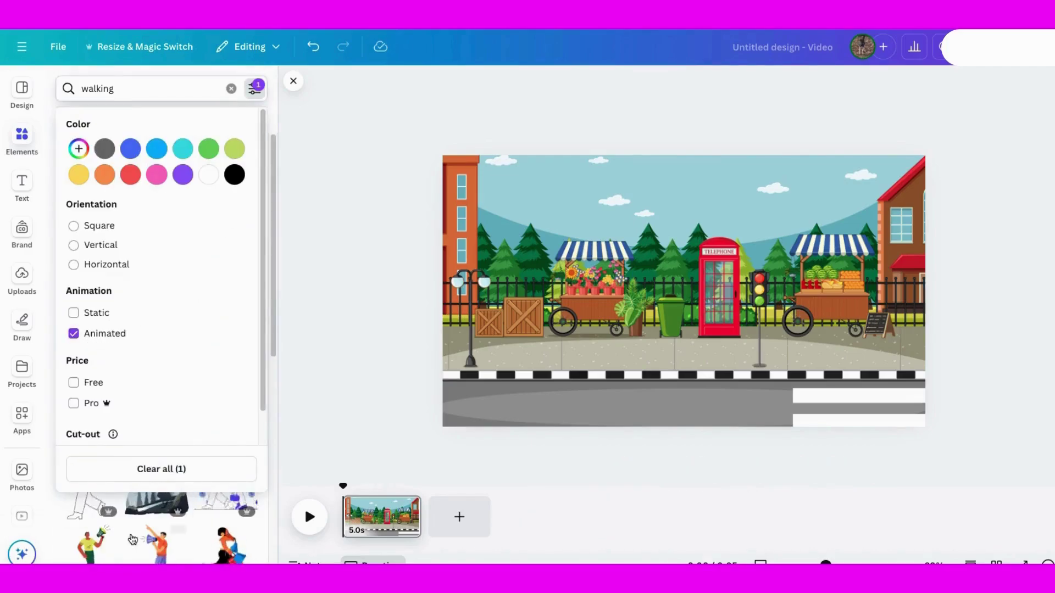
{"action": "left_click", "coordinate": [132, 540]}
Remove the stray megaphone man and browse the animated 'Person walking' results
{"action": "key", "text": "Delete"}
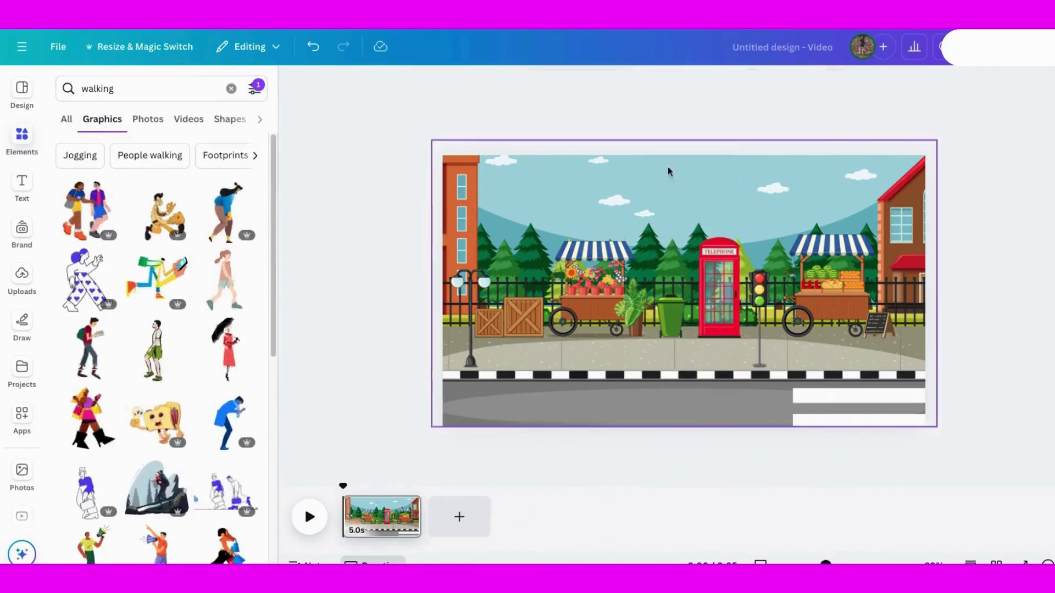
{"action": "left_click", "coordinate": [255, 155]}
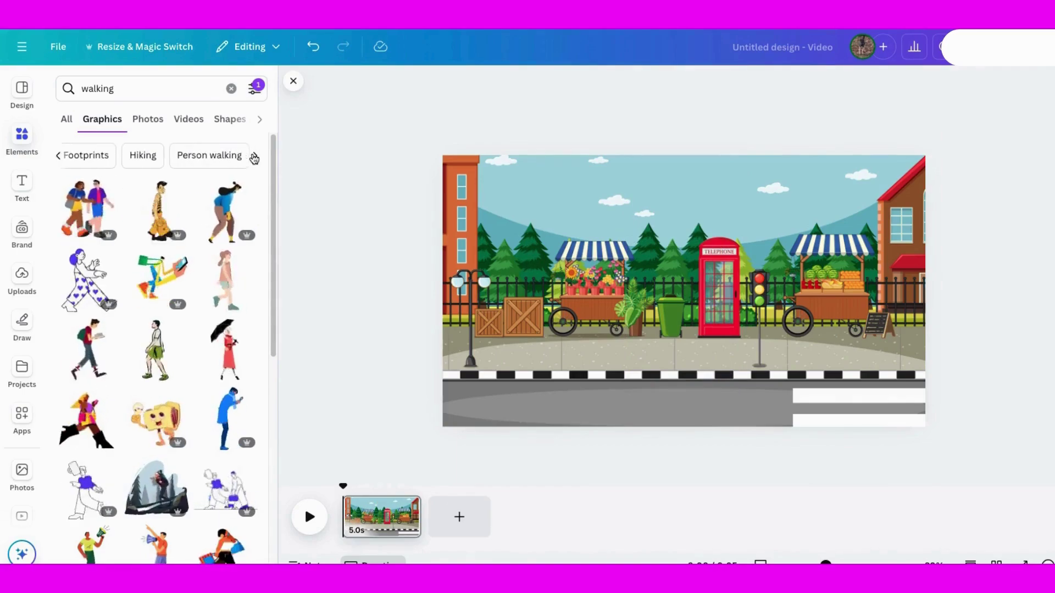
{"action": "left_click", "coordinate": [197, 156]}
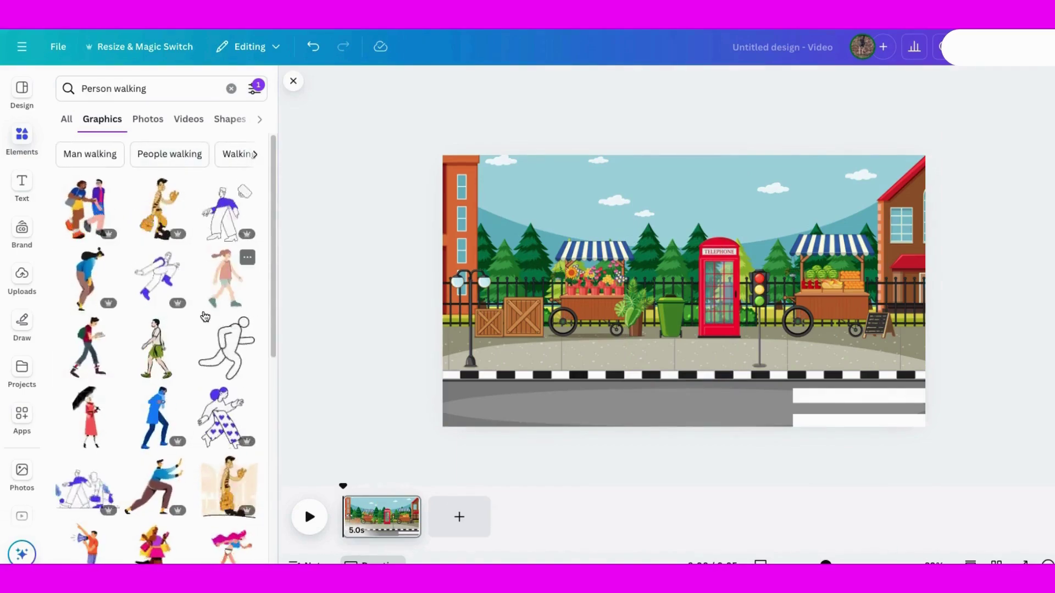
{"action": "scroll", "coordinate": [203, 308], "scroll_direction": "down", "scroll_amount": 2}
{"action": "scroll", "coordinate": [205, 317], "scroll_direction": "down", "scroll_amount": 1}
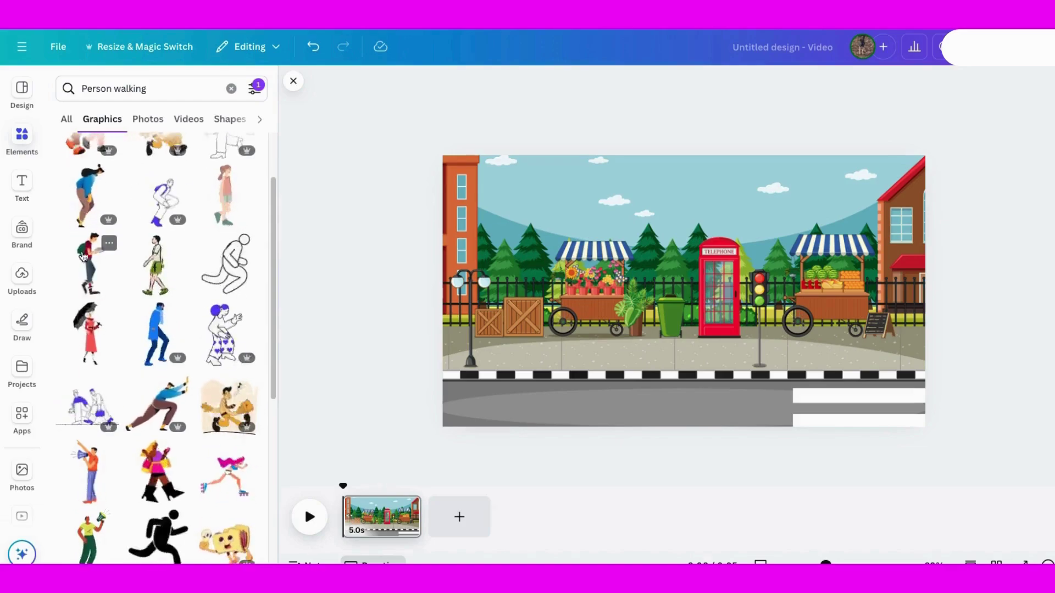
{"action": "scroll", "coordinate": [100, 288], "scroll_direction": "down", "scroll_amount": 2}
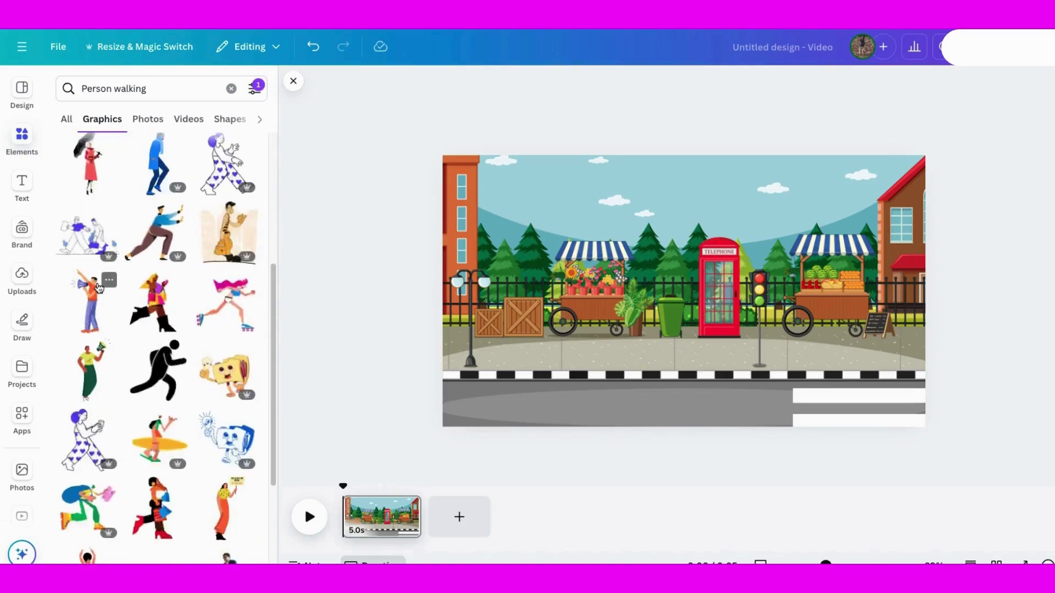
Add the pink-topped walking woman, shrink her, and stand her on the left pavement edge
{"action": "left_click", "coordinate": [161, 288]}
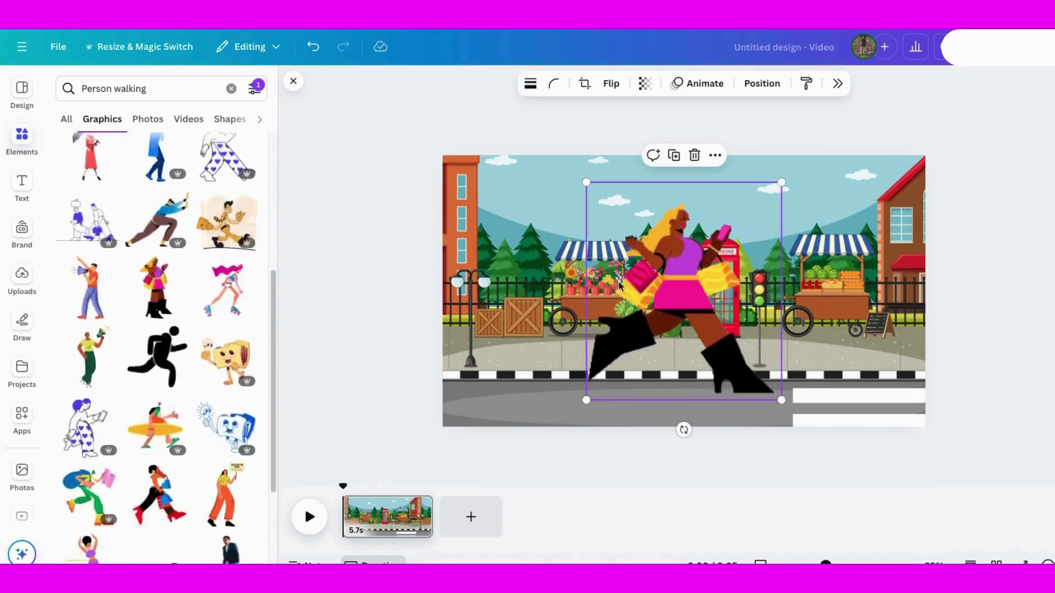
{"action": "left_click_drag", "start_coordinate": [587, 184], "coordinate": [682, 309]}
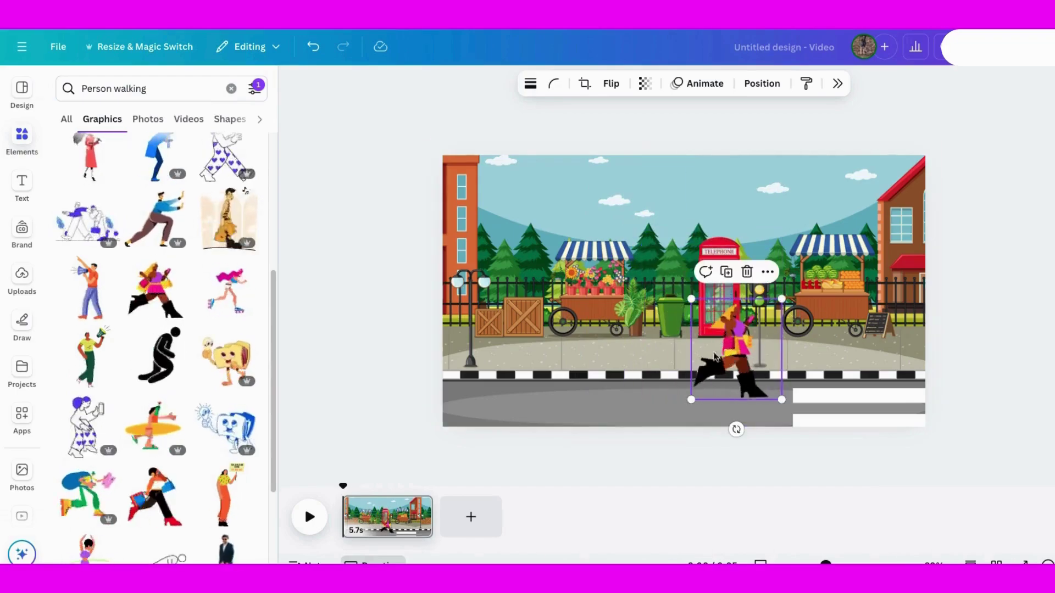
{"action": "left_click_drag", "start_coordinate": [750, 326], "coordinate": [487, 303]}
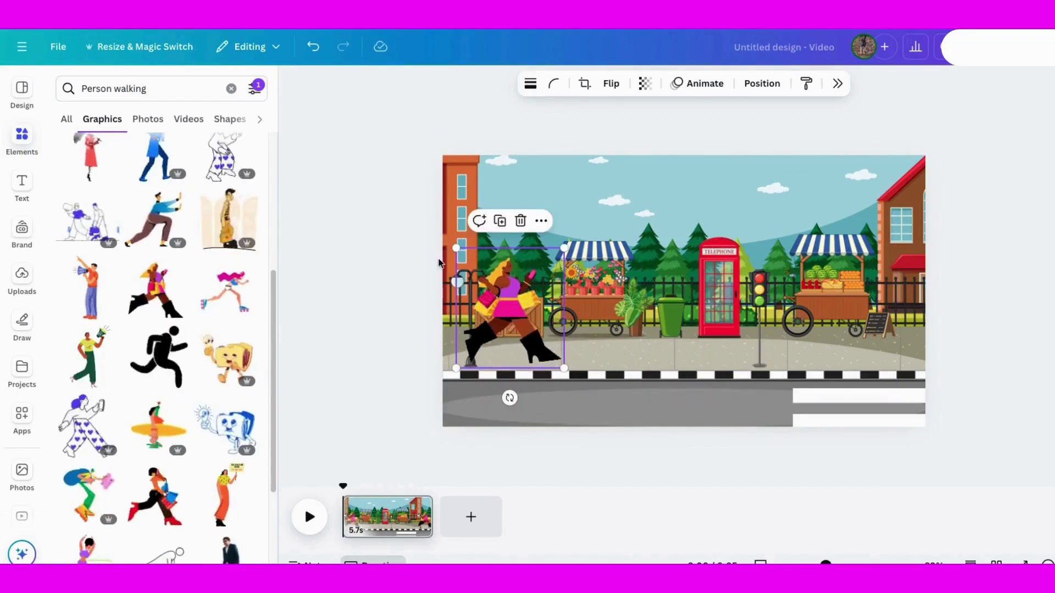
{"action": "left_click_drag", "start_coordinate": [456, 248], "coordinate": [484, 280]}
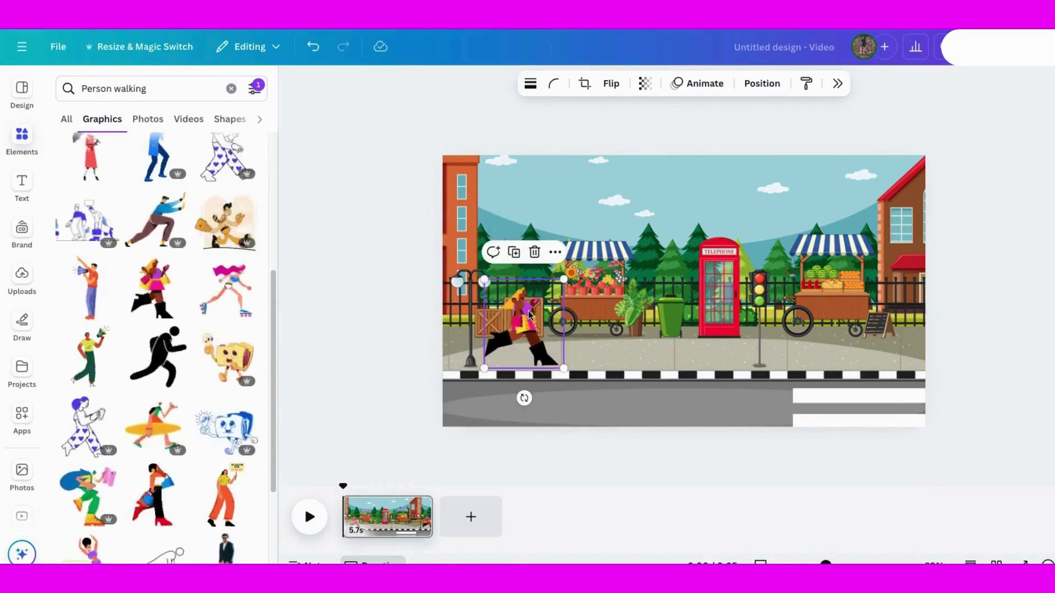
{"action": "left_click_drag", "start_coordinate": [529, 314], "coordinate": [548, 345]}
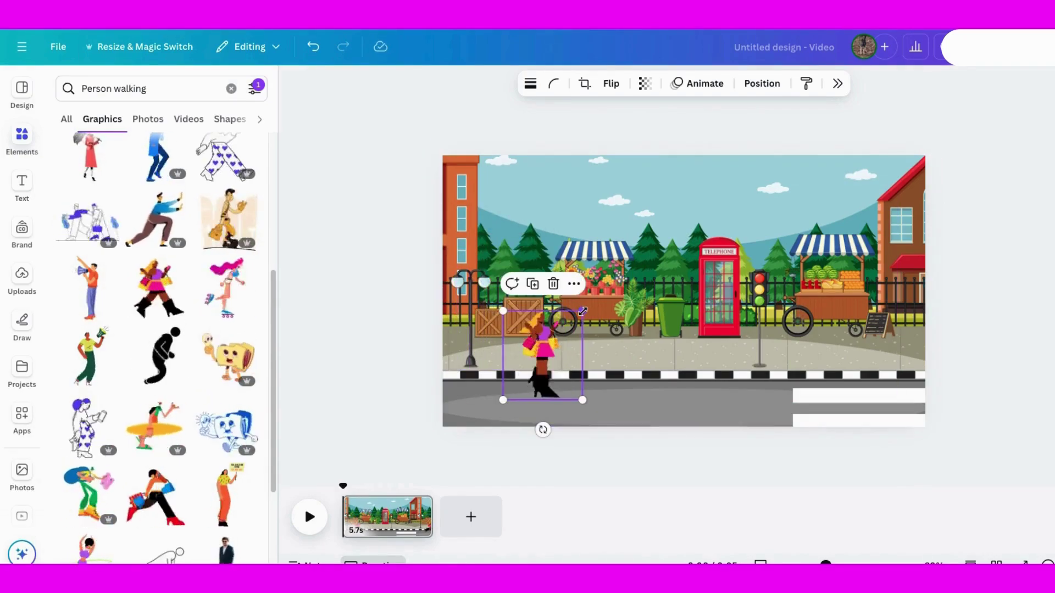
{"action": "left_click_drag", "start_coordinate": [582, 312], "coordinate": [553, 329]}
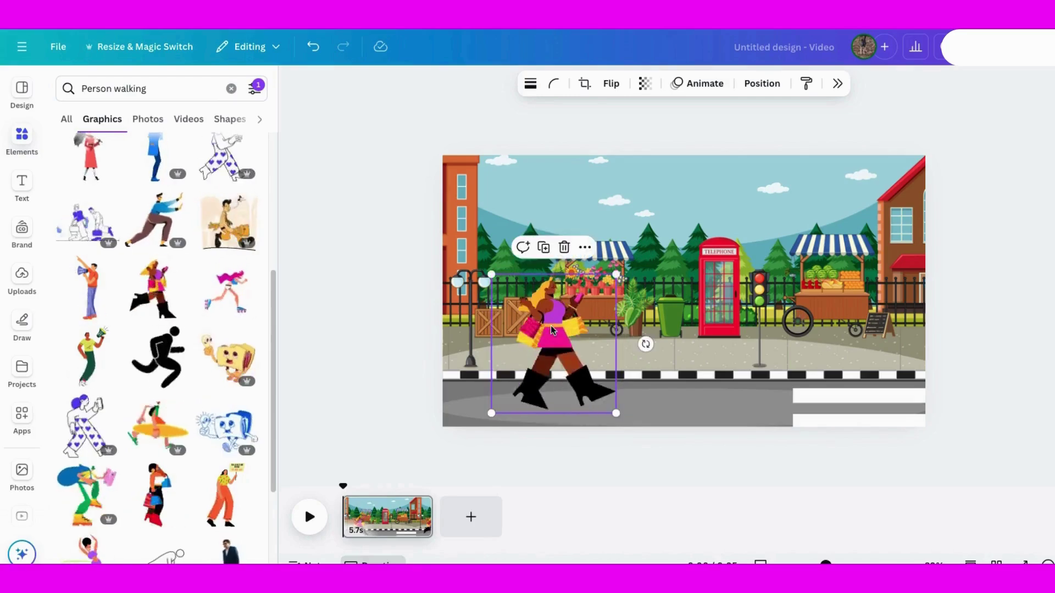
{"action": "left_click_drag", "start_coordinate": [616, 274], "coordinate": [587, 305]}
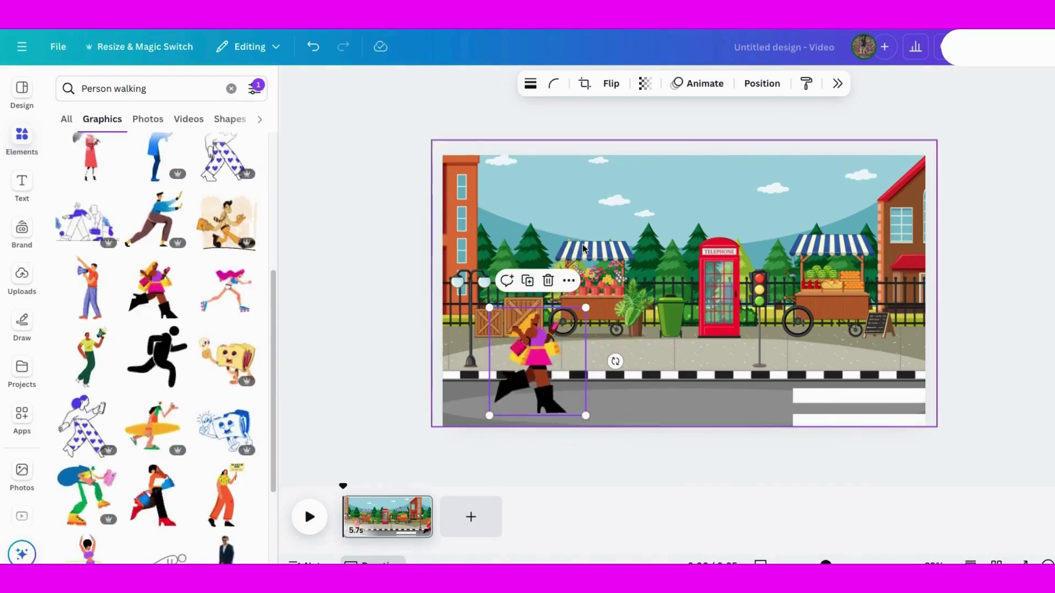
Enlarge the street background beyond the page and shift it right to show the brick building
{"action": "left_click", "coordinate": [483, 258]}
{"action": "left_click_drag", "start_coordinate": [432, 139], "coordinate": [287, 78]}
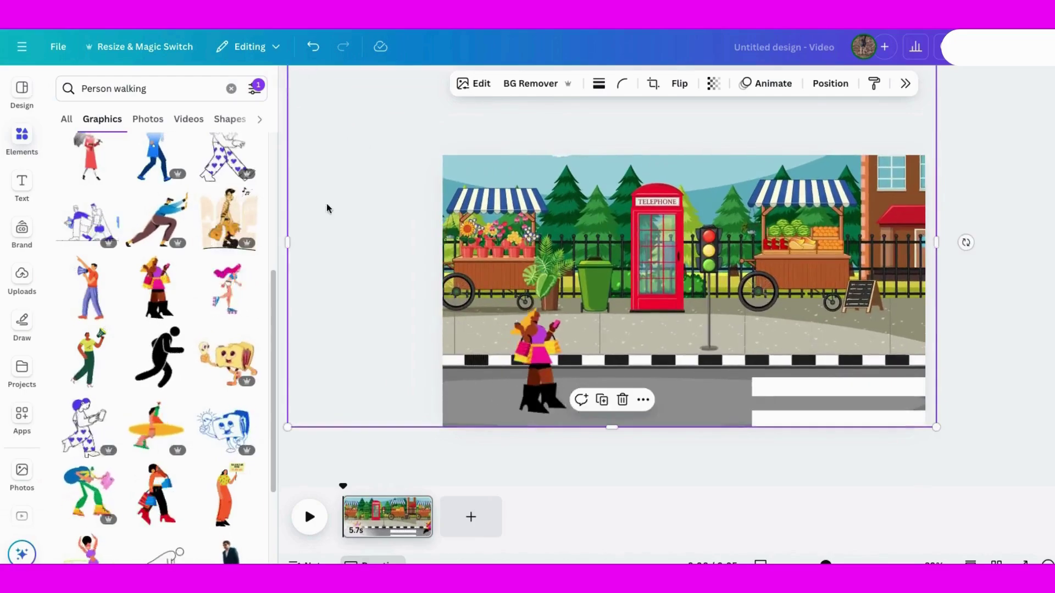
{"action": "left_click_drag", "start_coordinate": [325, 207], "coordinate": [391, 207]}
{"action": "left_click", "coordinate": [533, 349]}
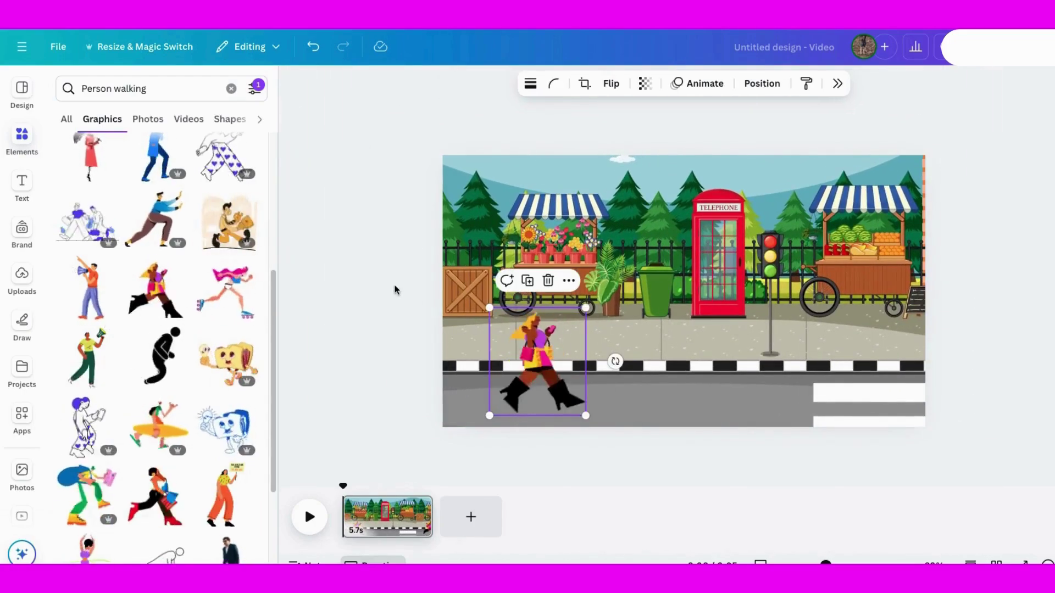
{"action": "left_click", "coordinate": [460, 252]}
{"action": "left_click_drag", "start_coordinate": [460, 252], "coordinate": [553, 252]}
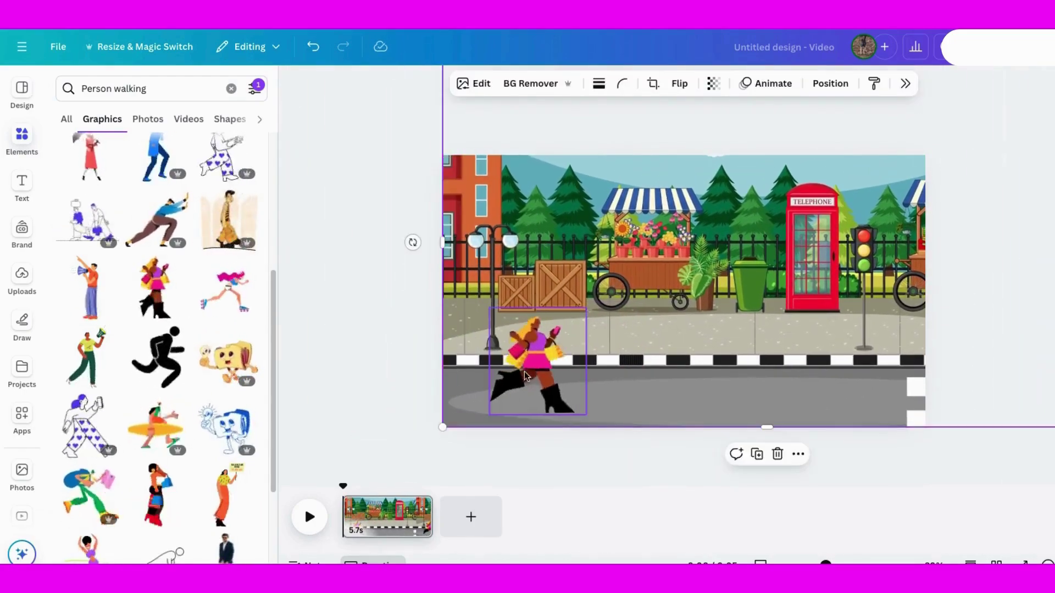
Enlarge the walking woman slightly and lengthen the page to 20 seconds
{"action": "left_click", "coordinate": [550, 335]}
{"action": "left_click_drag", "start_coordinate": [589, 291], "coordinate": [615, 257]}
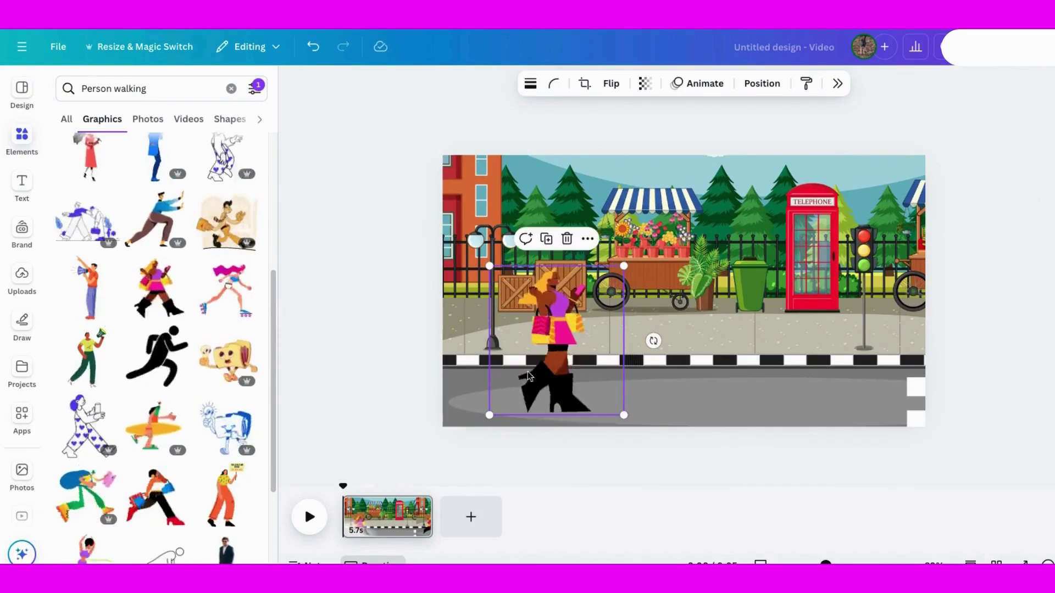
{"action": "left_click_drag", "start_coordinate": [432, 523], "coordinate": [650, 526]}
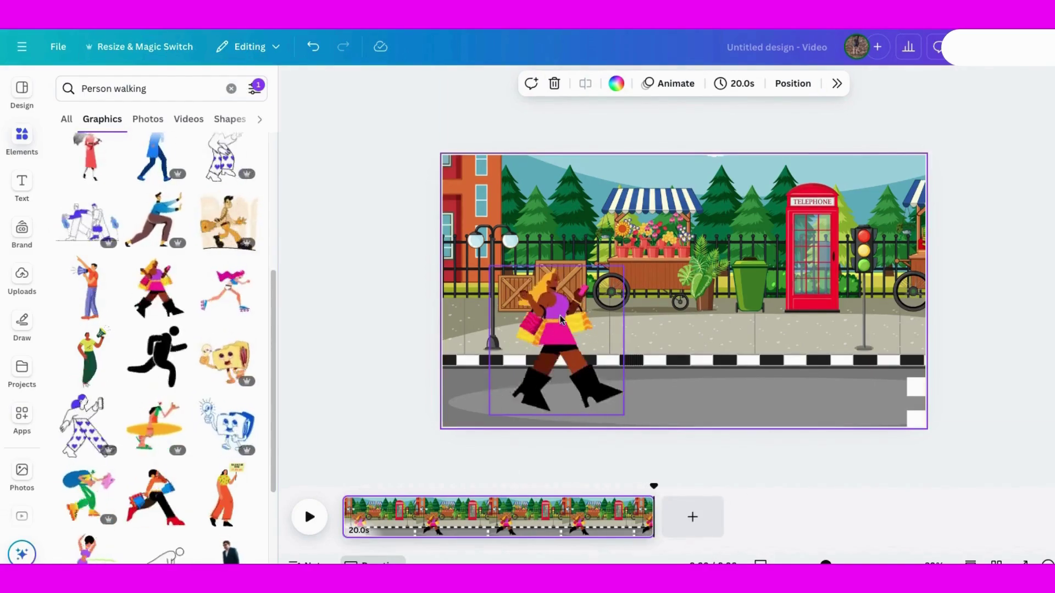
Record a custom motion path that drags the street background leftward across the page
{"action": "left_click", "coordinate": [822, 194]}
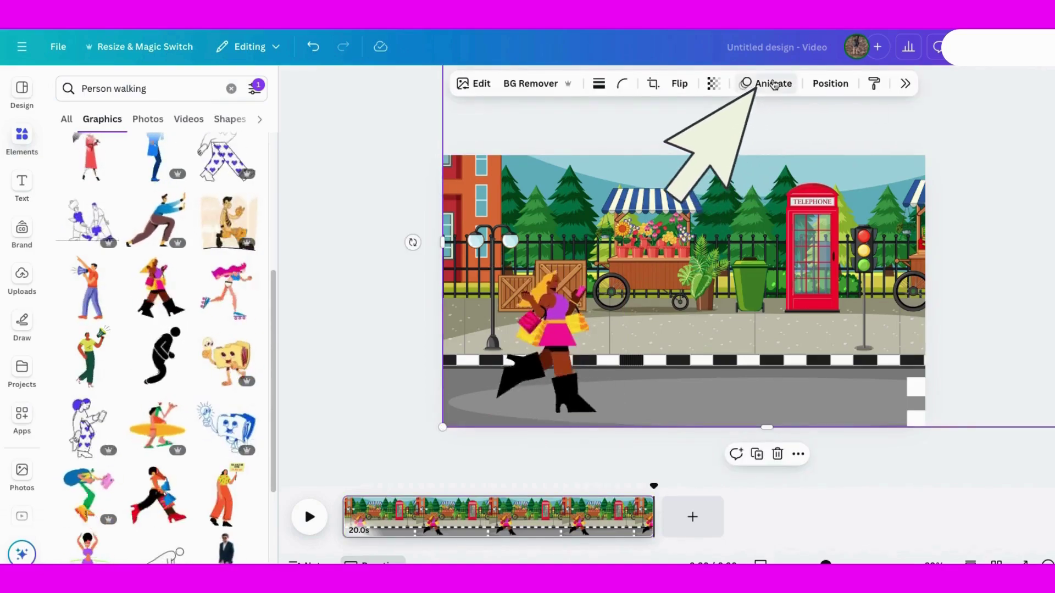
{"action": "left_click", "coordinate": [772, 84]}
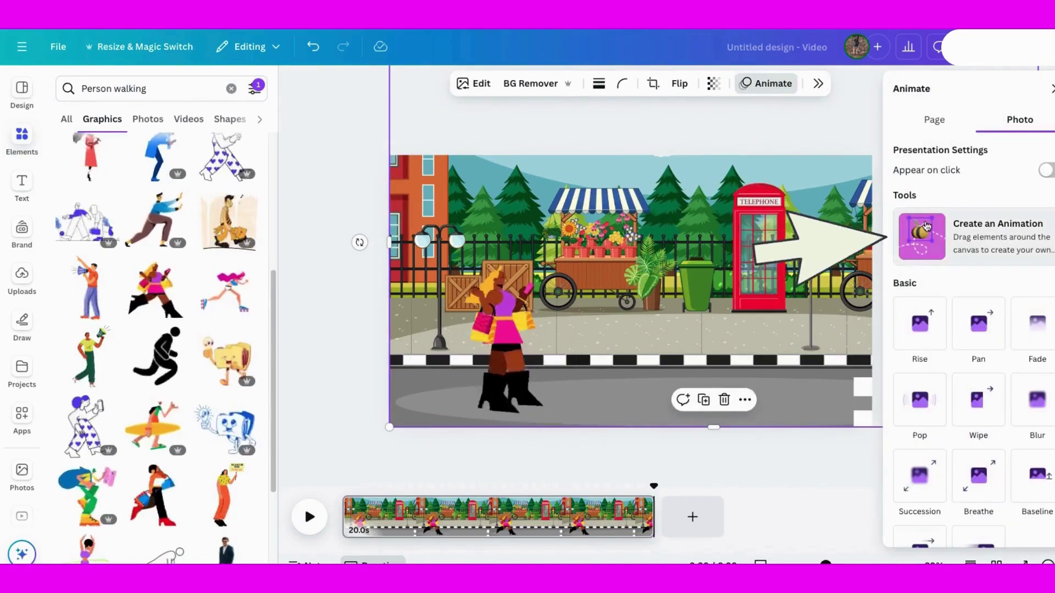
{"action": "left_click", "coordinate": [928, 233]}
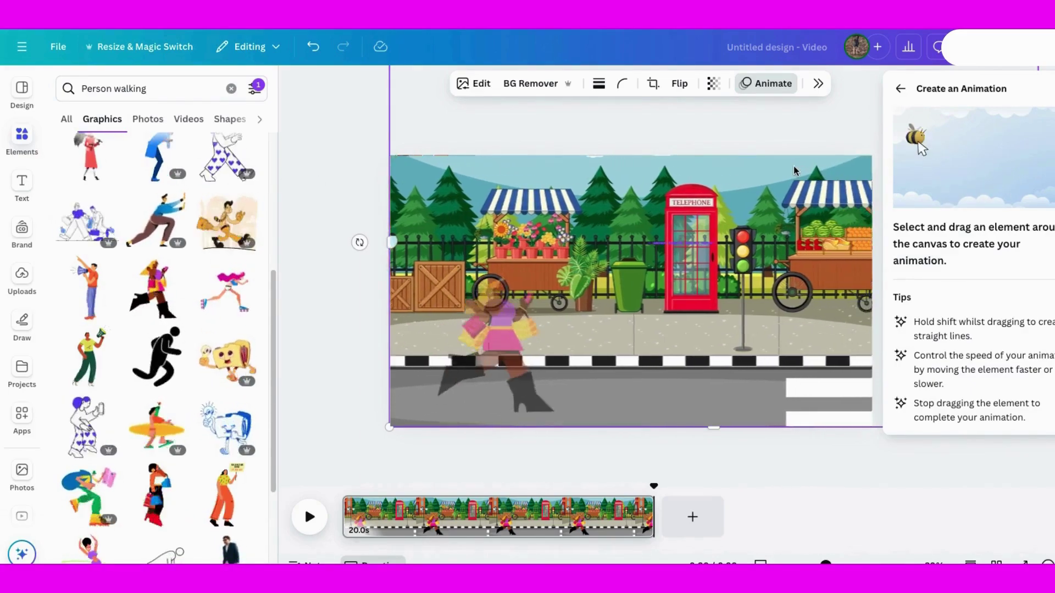
{"action": "left_click_drag", "start_coordinate": [740, 170], "coordinate": [614, 172]}
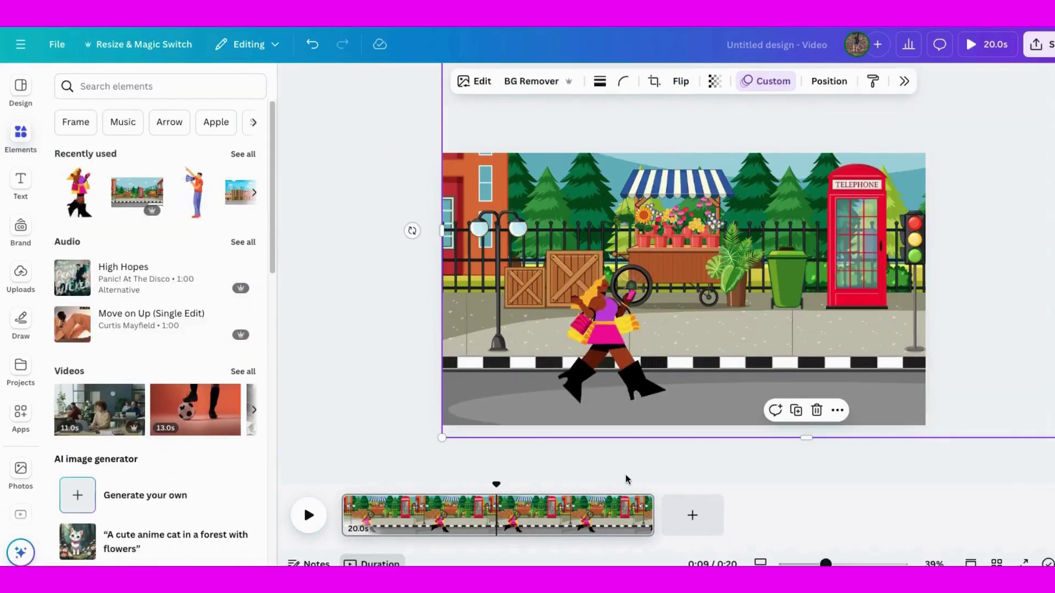
Preview the animation and set the background's custom movement style to Smooth
{"action": "left_click_drag", "start_coordinate": [496, 485], "coordinate": [343, 485]}
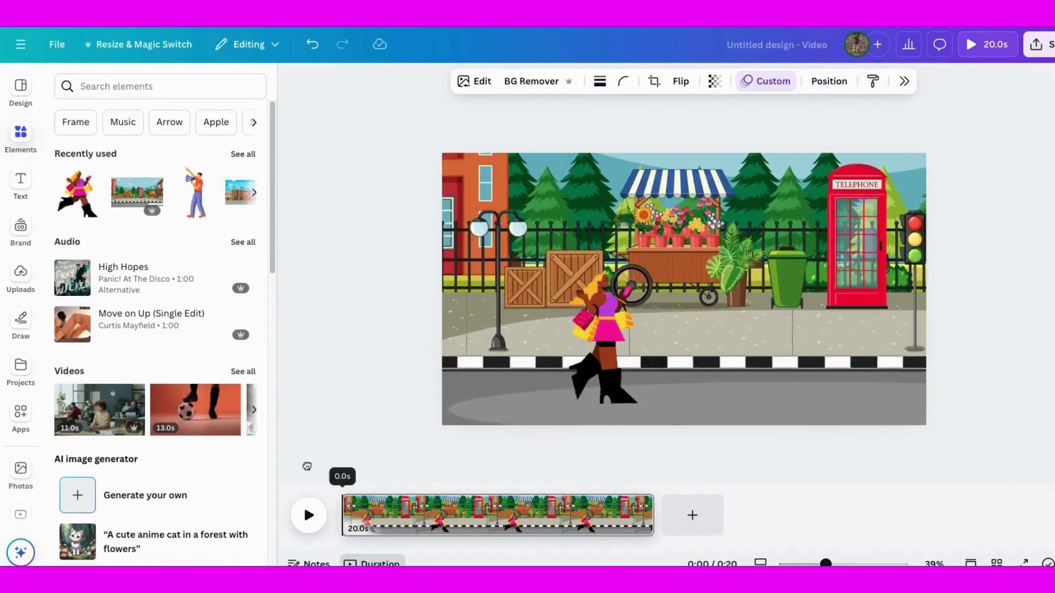
{"action": "left_click", "coordinate": [307, 516]}
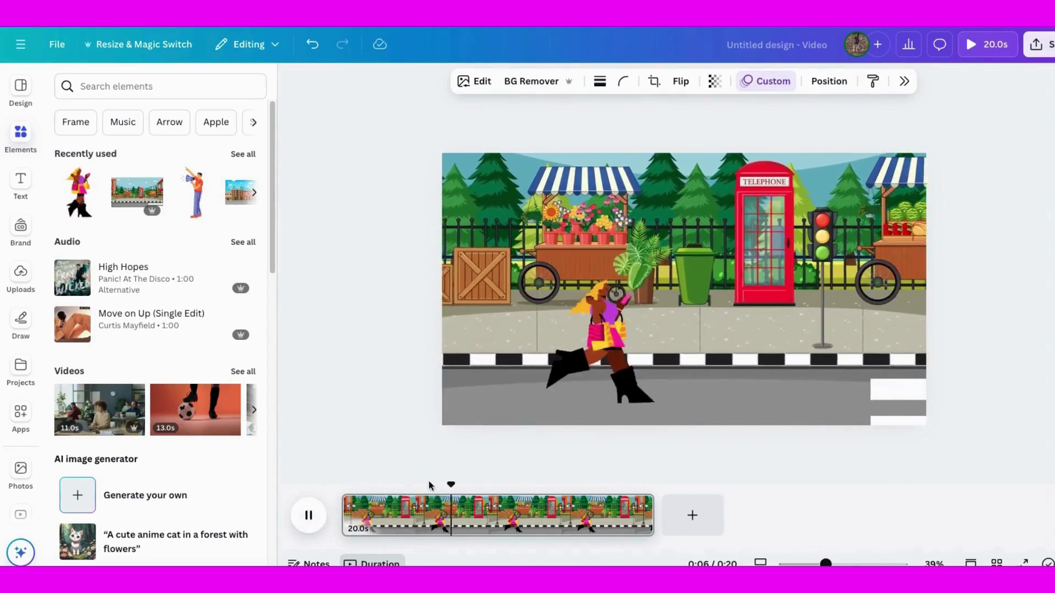
{"action": "left_click", "coordinate": [768, 81]}
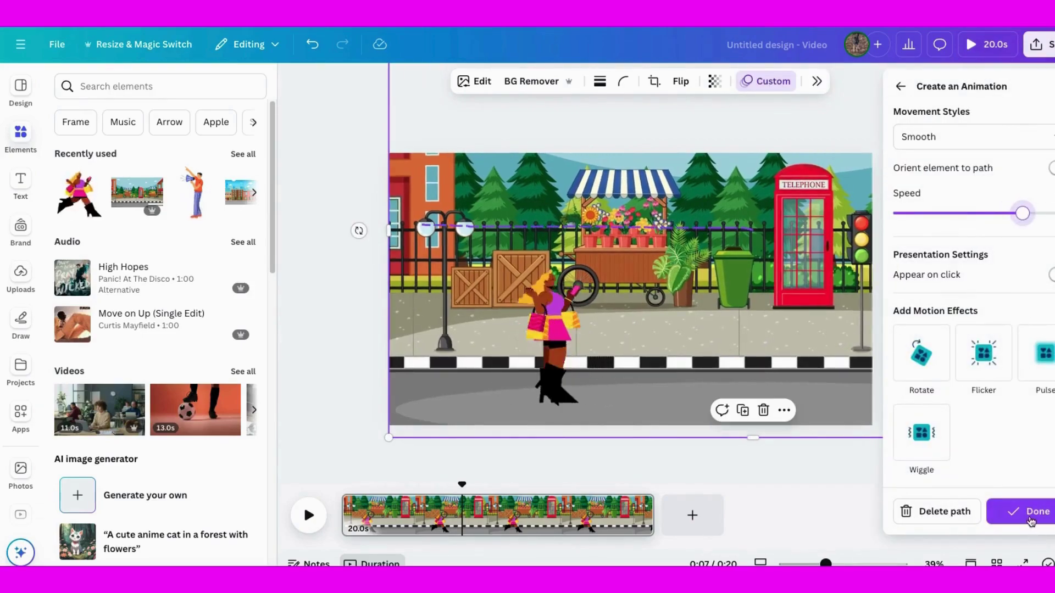
{"action": "left_click", "coordinate": [1029, 521]}
Replay the 20-second clip from the start and park the playhead near one second
{"action": "left_click_drag", "start_coordinate": [462, 485], "coordinate": [341, 484]}
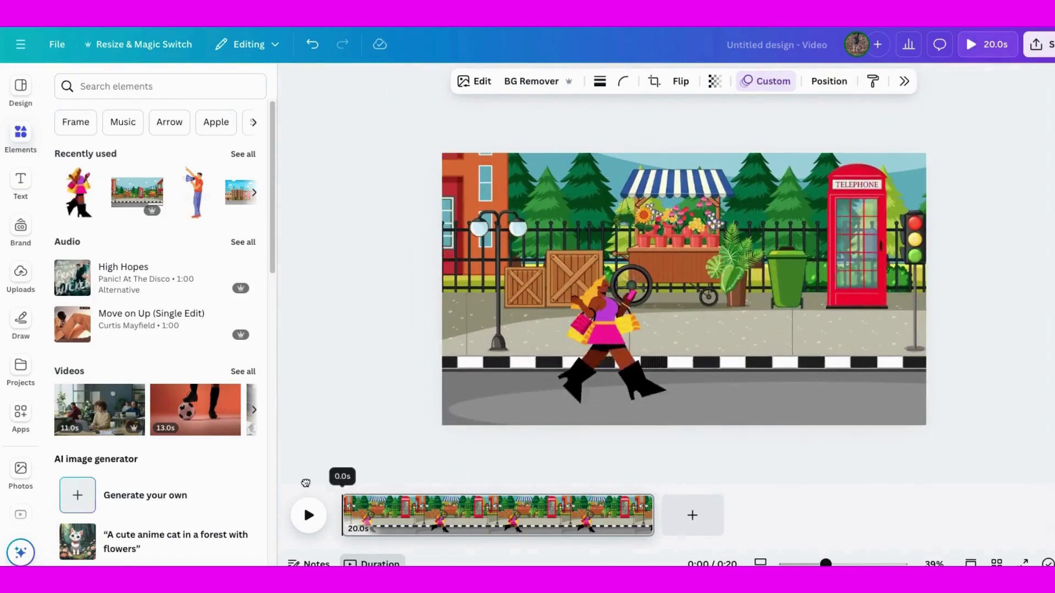
{"action": "left_click", "coordinate": [308, 516]}
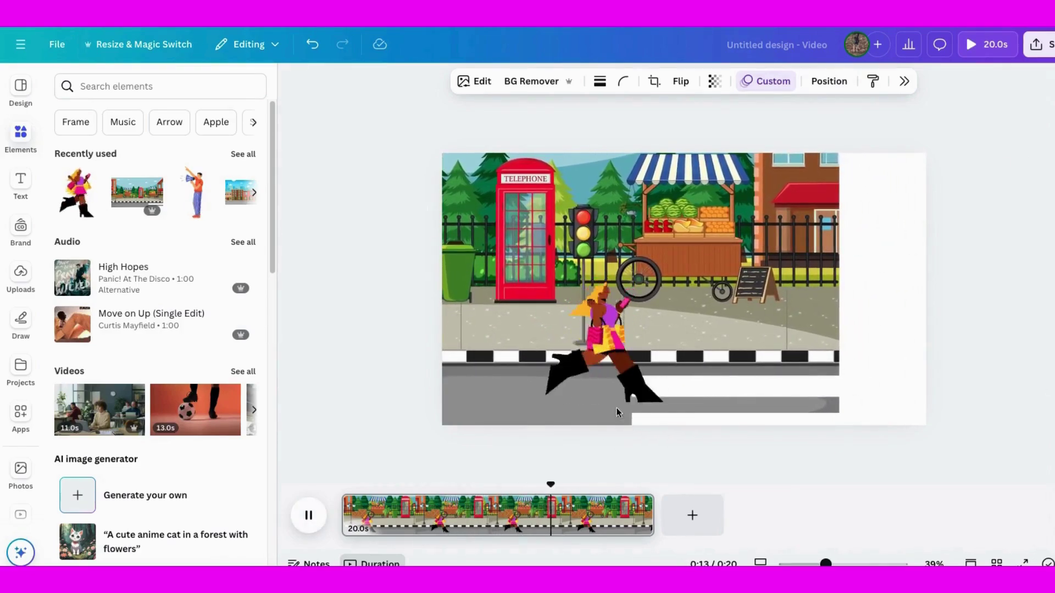
{"action": "key", "text": "space"}
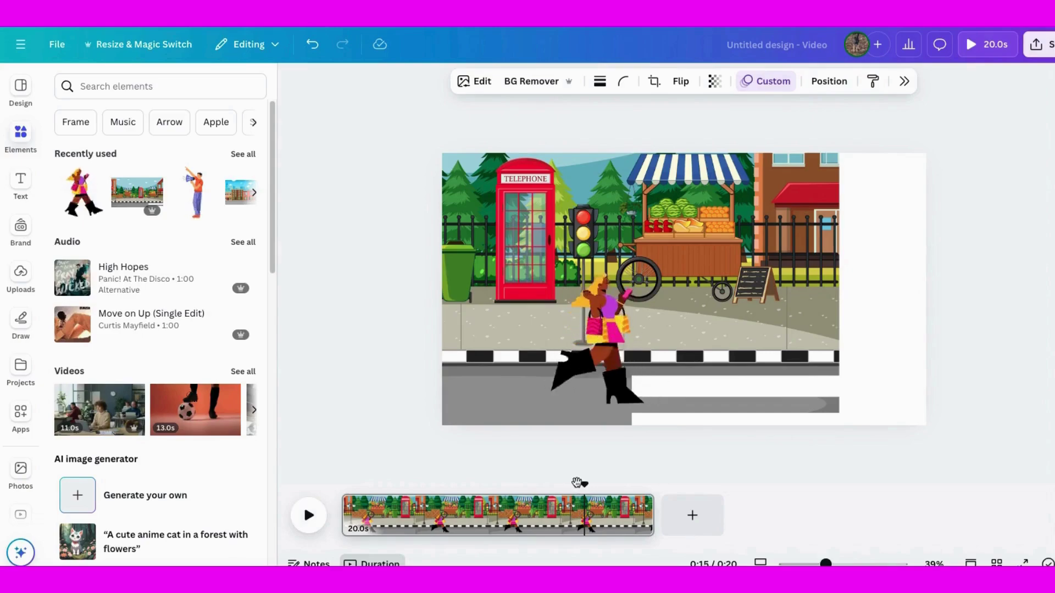
{"action": "left_click_drag", "start_coordinate": [577, 483], "coordinate": [342, 484]}
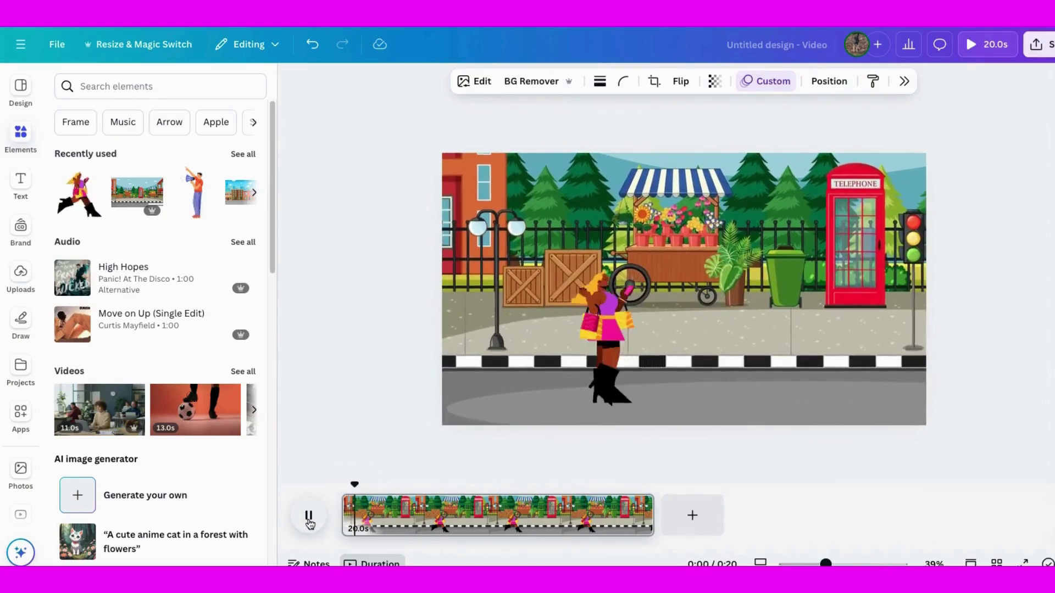
{"action": "left_click", "coordinate": [308, 518]}
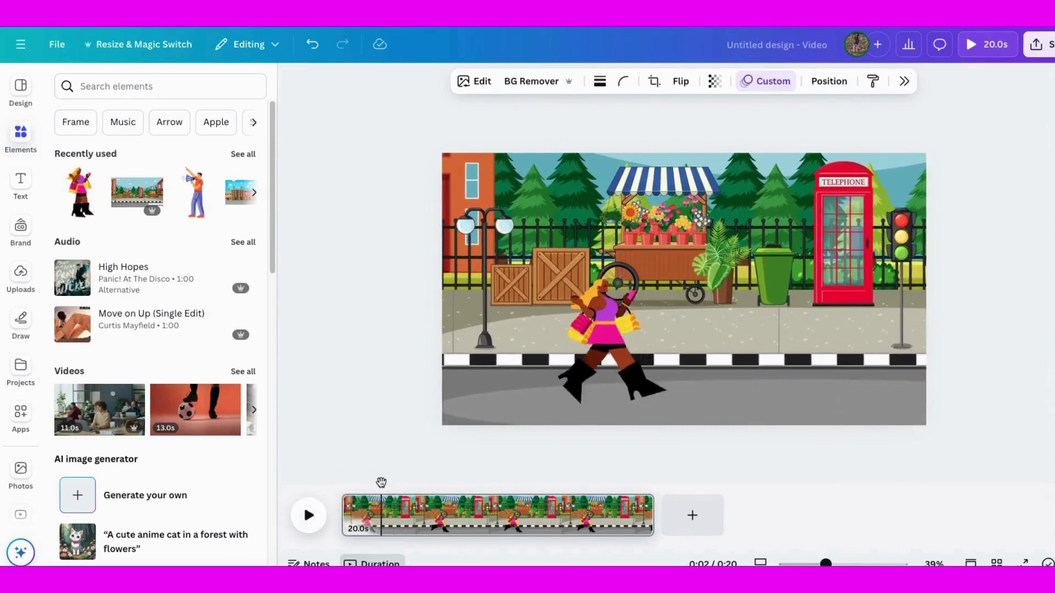
{"action": "left_click", "coordinate": [373, 525]}
Split the page at the playhead, delete the 1.9s opening page, and preview the result
{"action": "right_click", "coordinate": [373, 525]}
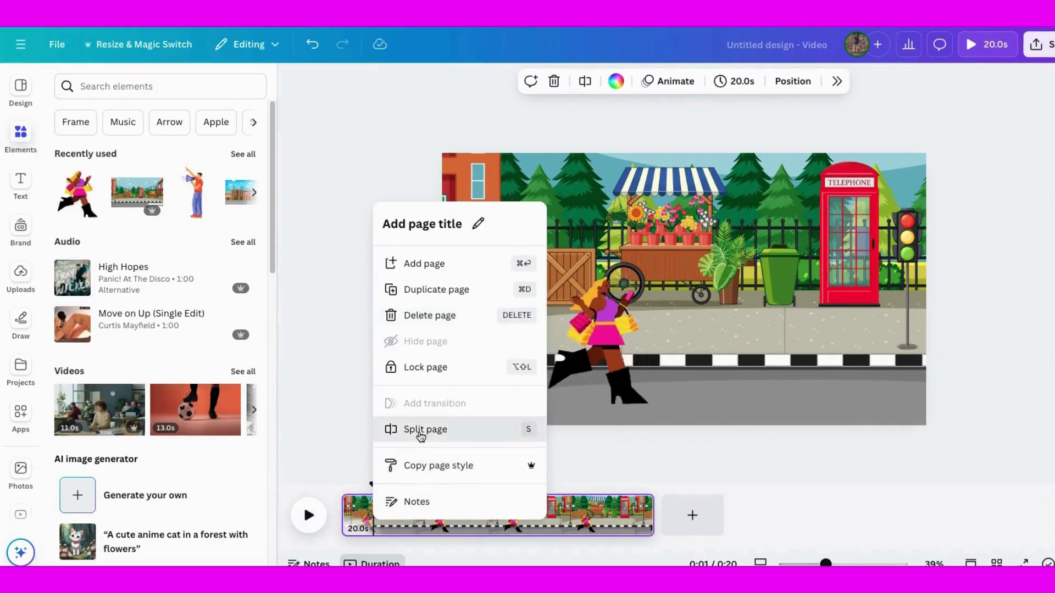
{"action": "left_click", "coordinate": [422, 430]}
{"action": "left_click", "coordinate": [364, 522]}
{"action": "right_click", "coordinate": [364, 522]}
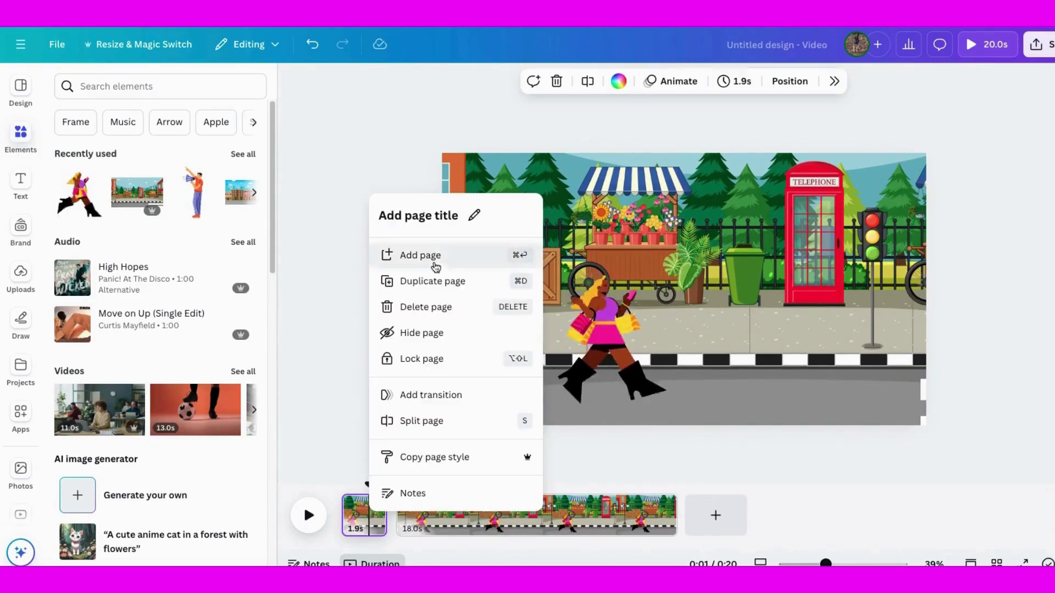
{"action": "left_click", "coordinate": [424, 306]}
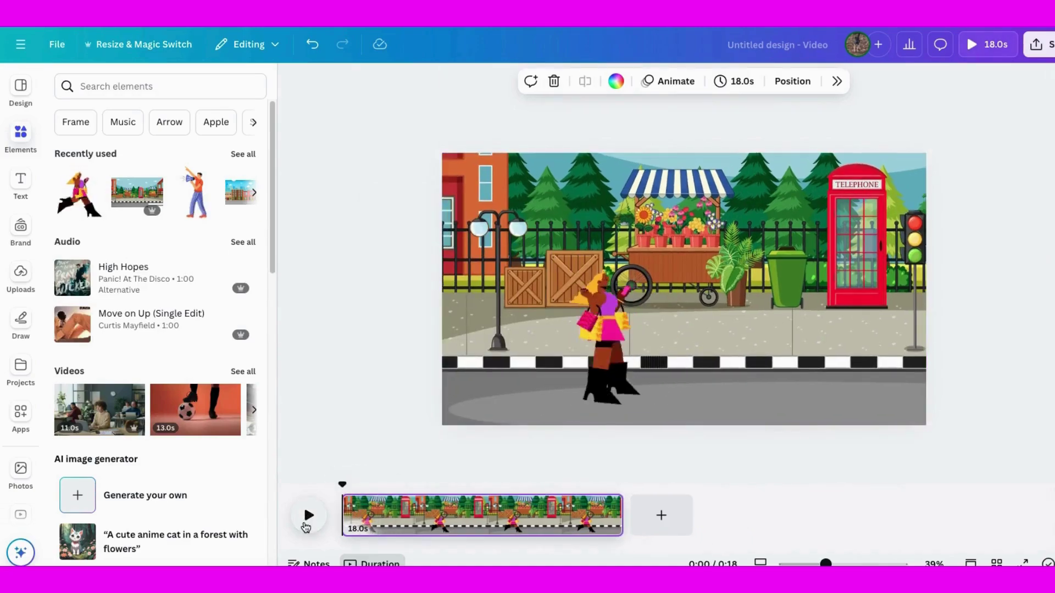
{"action": "left_click", "coordinate": [306, 519]}
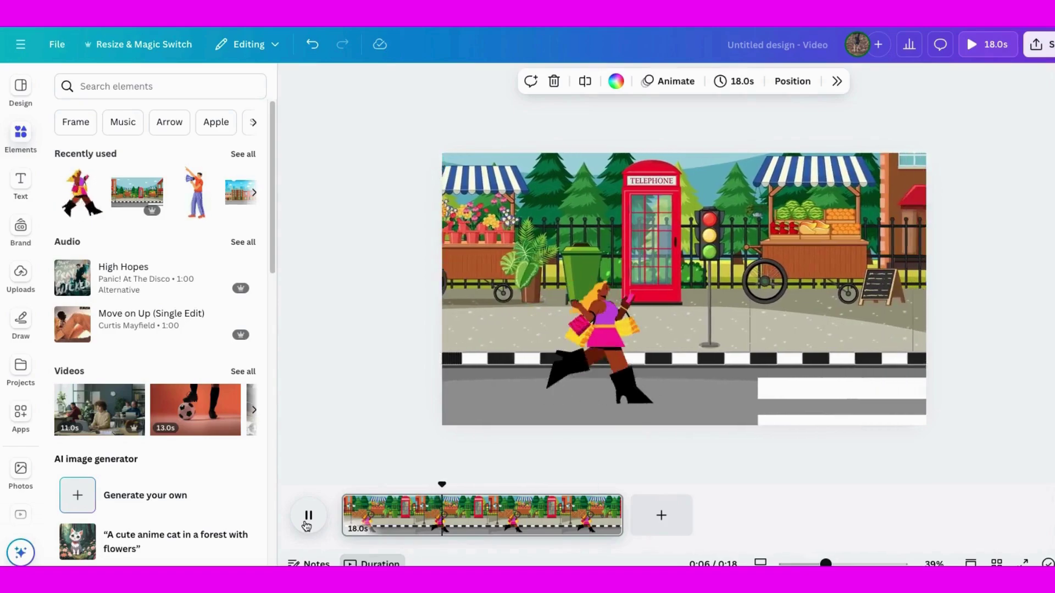
{"action": "left_click", "coordinate": [306, 519]}
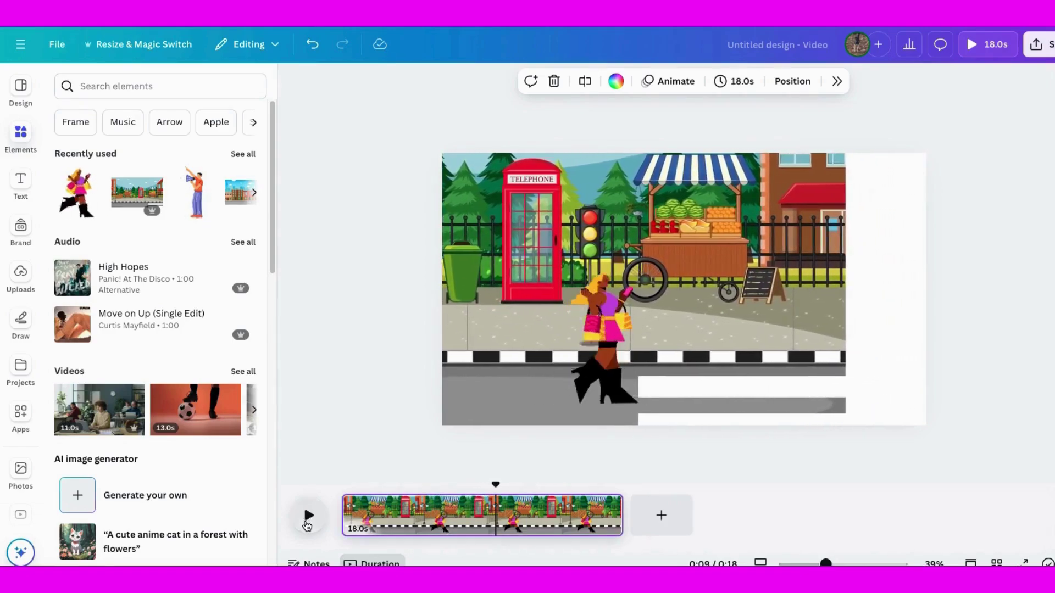
Split again at 7 seconds, delete the 11.0s remainder, and replay the 7-second clip
{"action": "left_click_drag", "start_coordinate": [496, 485], "coordinate": [452, 483]}
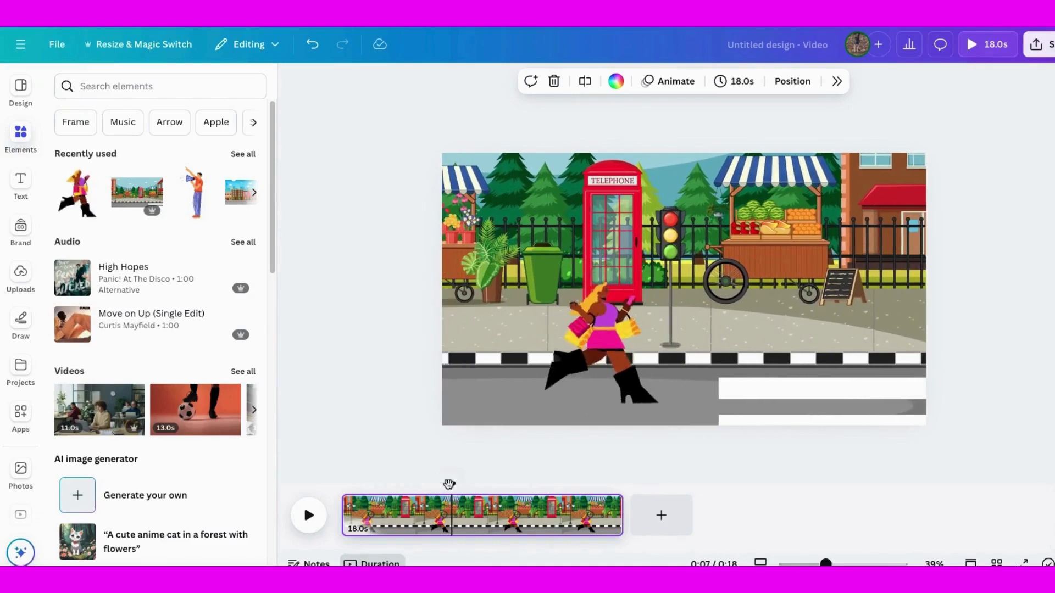
{"action": "right_click", "coordinate": [453, 522]}
{"action": "left_click", "coordinate": [514, 425]}
{"action": "right_click", "coordinate": [532, 525]}
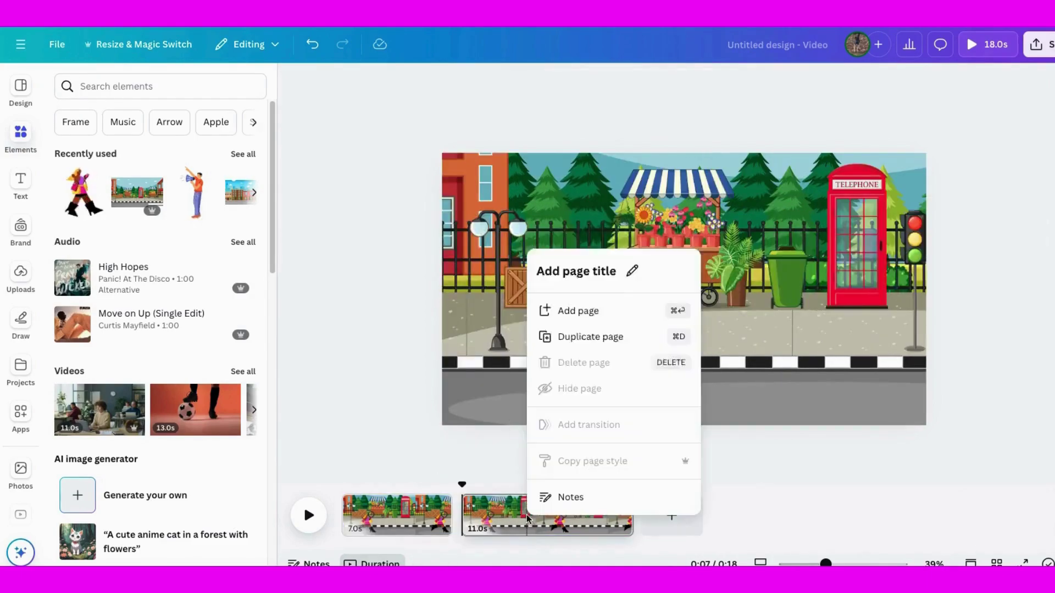
{"action": "left_click", "coordinate": [593, 335]}
{"action": "left_click", "coordinate": [308, 516]}
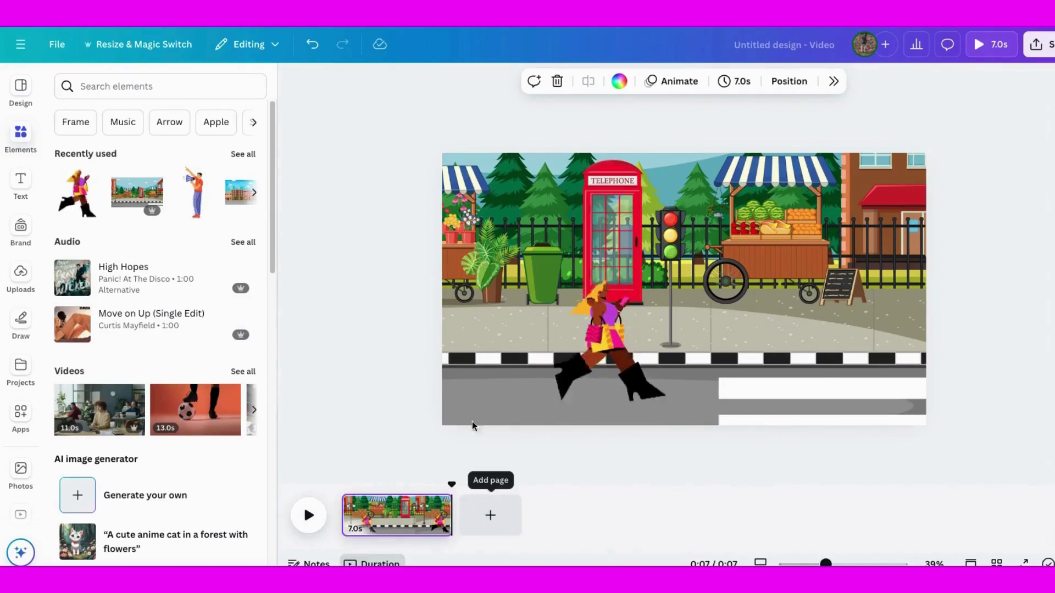
Bring up the File > Download settings with MP4 Video at 1080p quality
{"action": "left_click", "coordinate": [56, 44]}
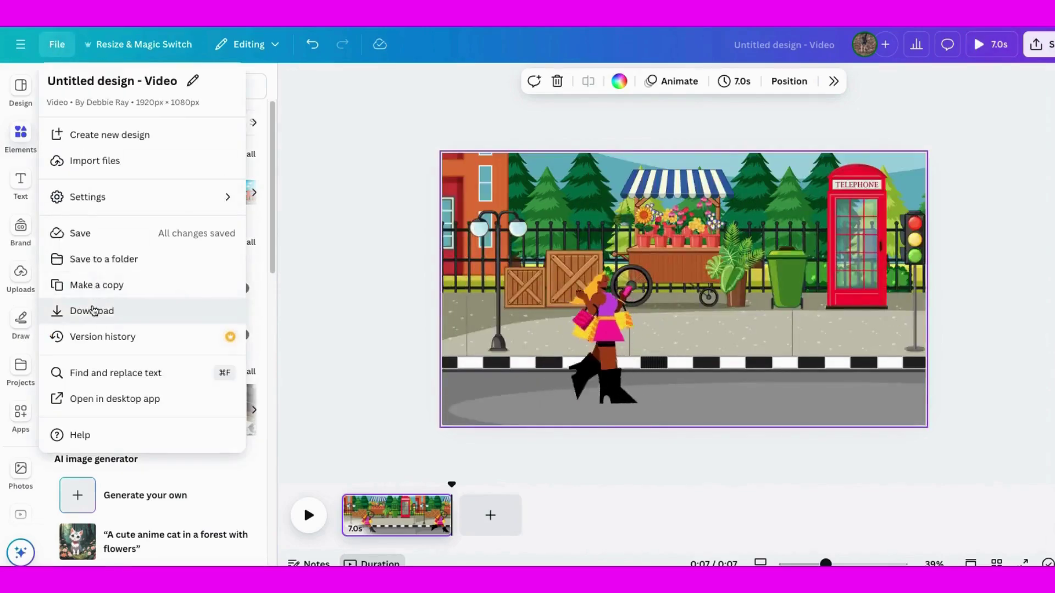
{"action": "left_click", "coordinate": [92, 311]}
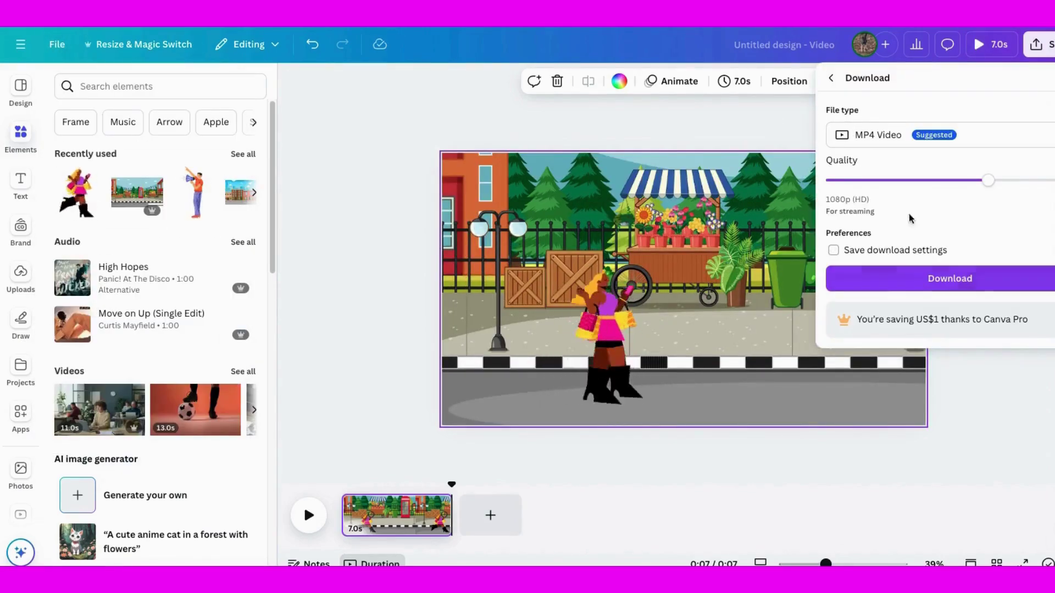